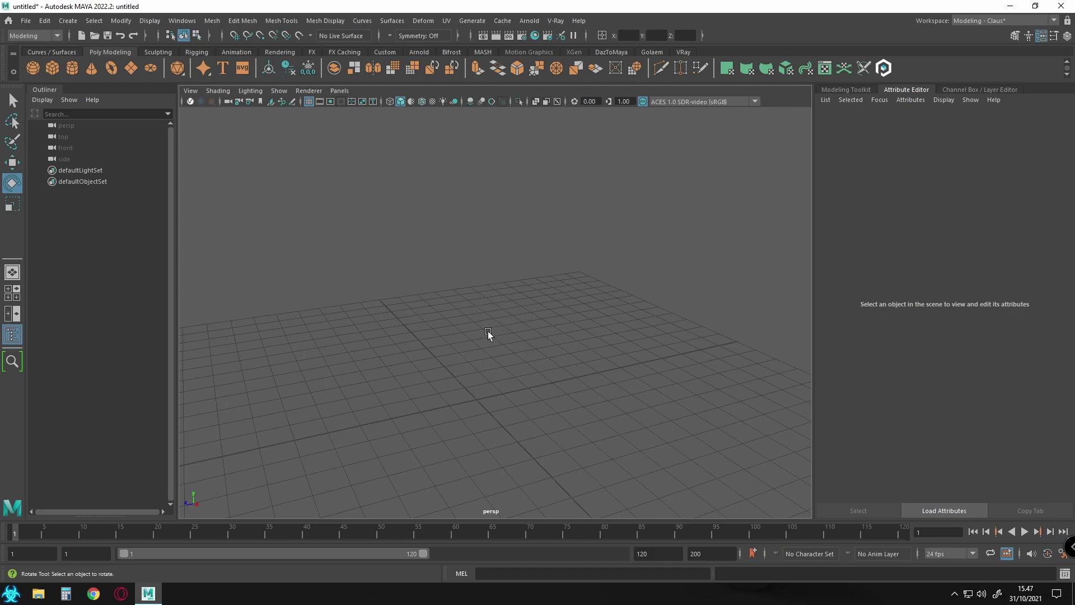
Step: Create a polygon cylinder, slim X/Z to 0.077, stretch it taller and raise it above the grid
{"action": "right_click", "coordinate": [457, 278], "text": "shift"}
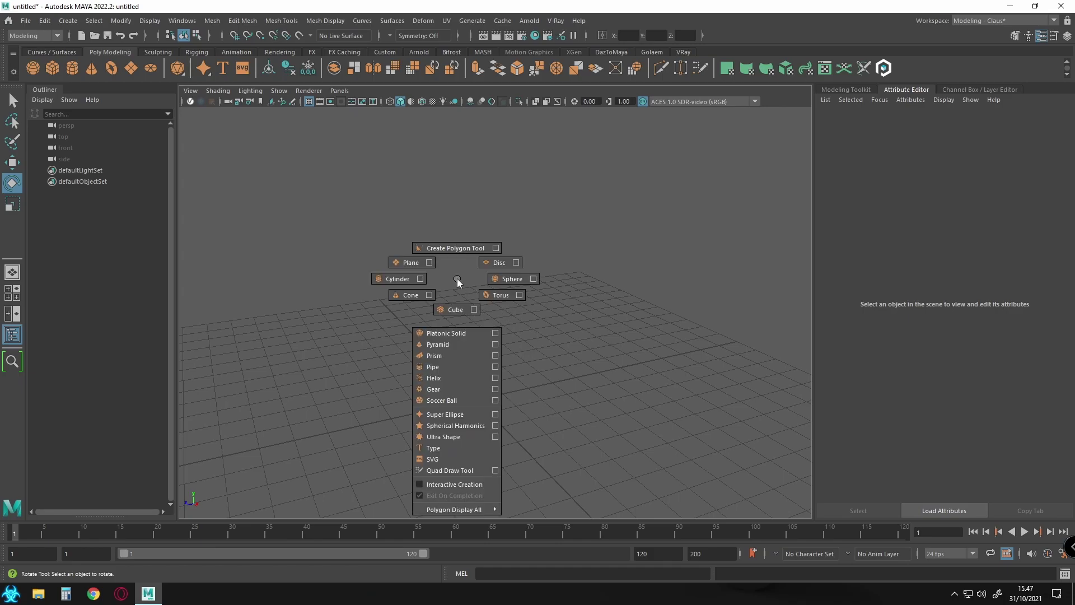
{"action": "left_click", "coordinate": [398, 278]}
{"action": "key", "text": "r"}
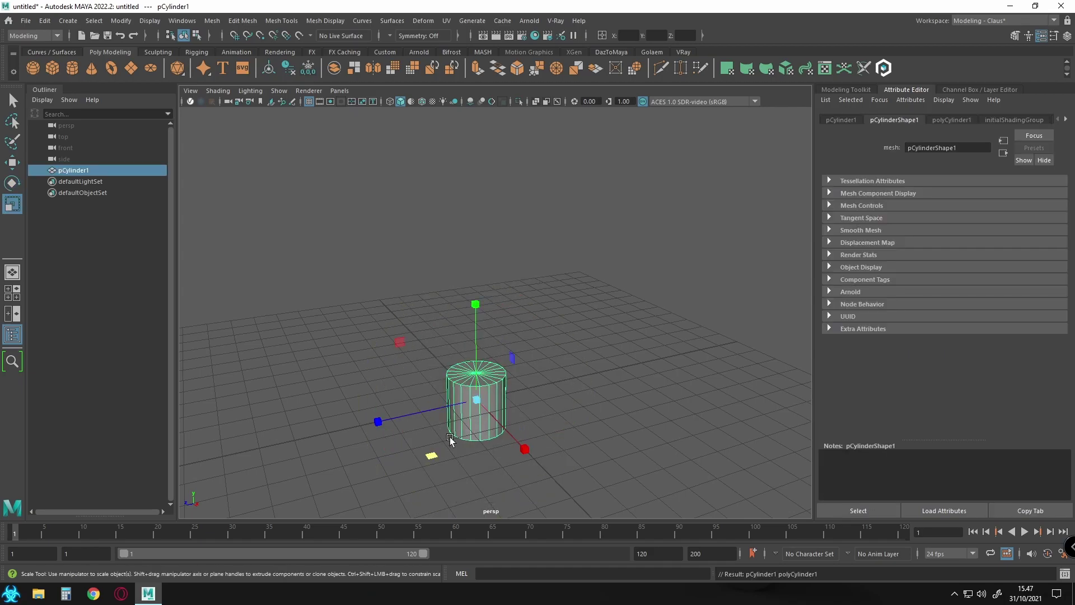
{"action": "middle_click_drag", "start_coordinate": [450, 438], "coordinate": [470, 427]}
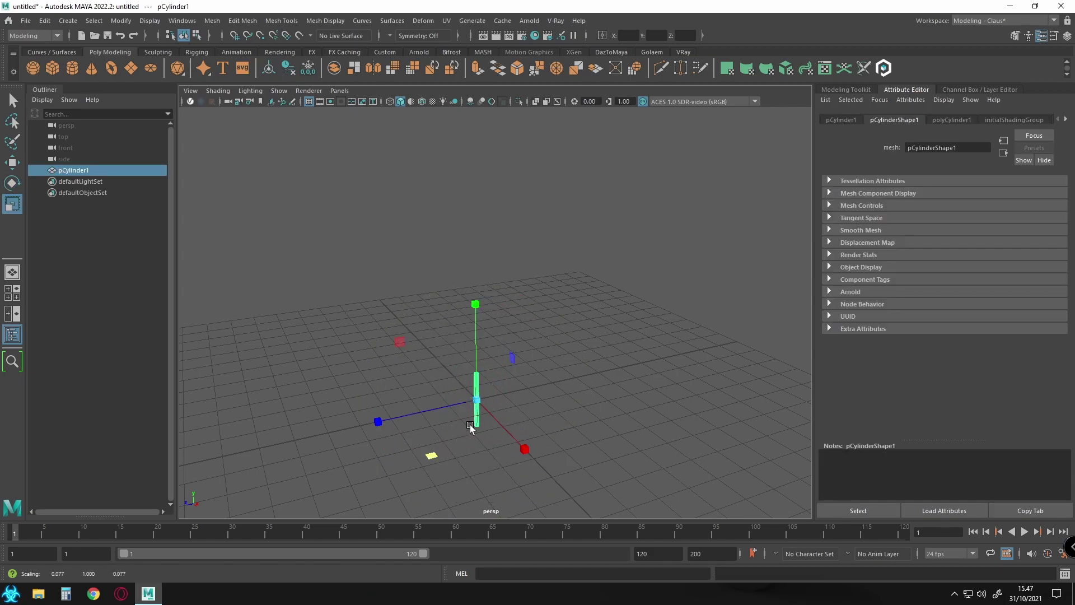
{"action": "left_click_drag", "start_coordinate": [476, 304], "coordinate": [478, 236]}
{"action": "key", "text": "w"}
{"action": "left_click_drag", "start_coordinate": [478, 300], "coordinate": [510, 144]}
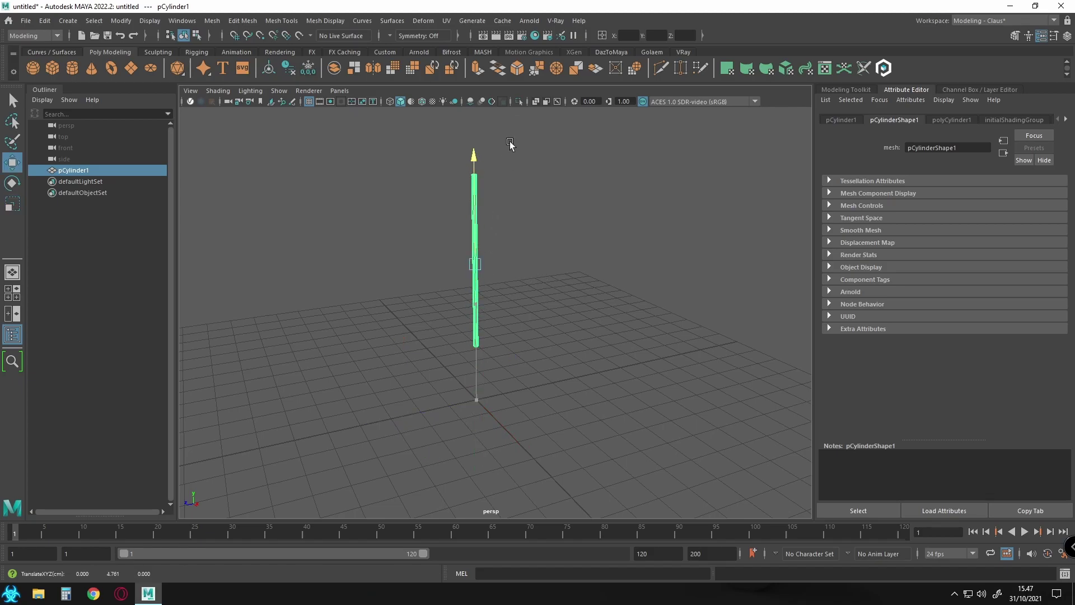
Step: Add a platonic solid icosahedron and raise it to the bottom of the pole
{"action": "left_click", "coordinate": [571, 276]}
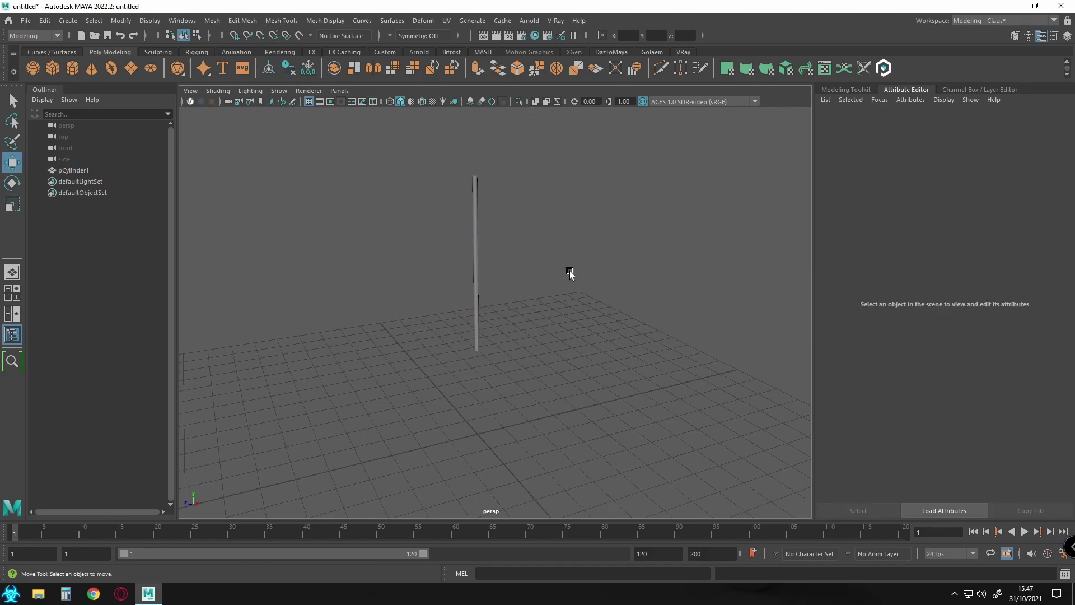
{"action": "right_click", "coordinate": [521, 355], "text": "shift"}
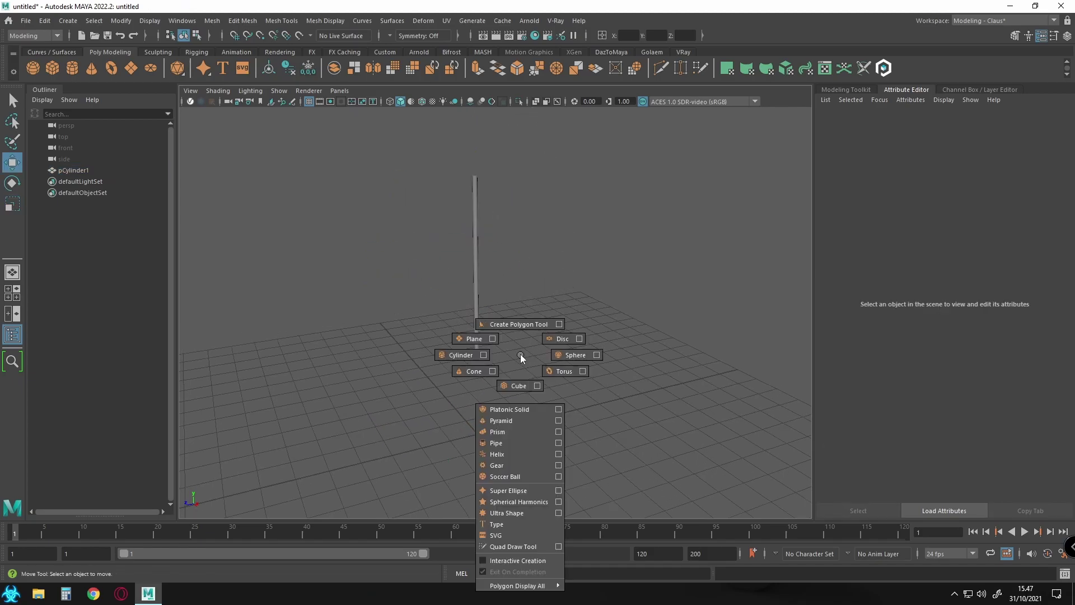
{"action": "left_click", "coordinate": [519, 413]}
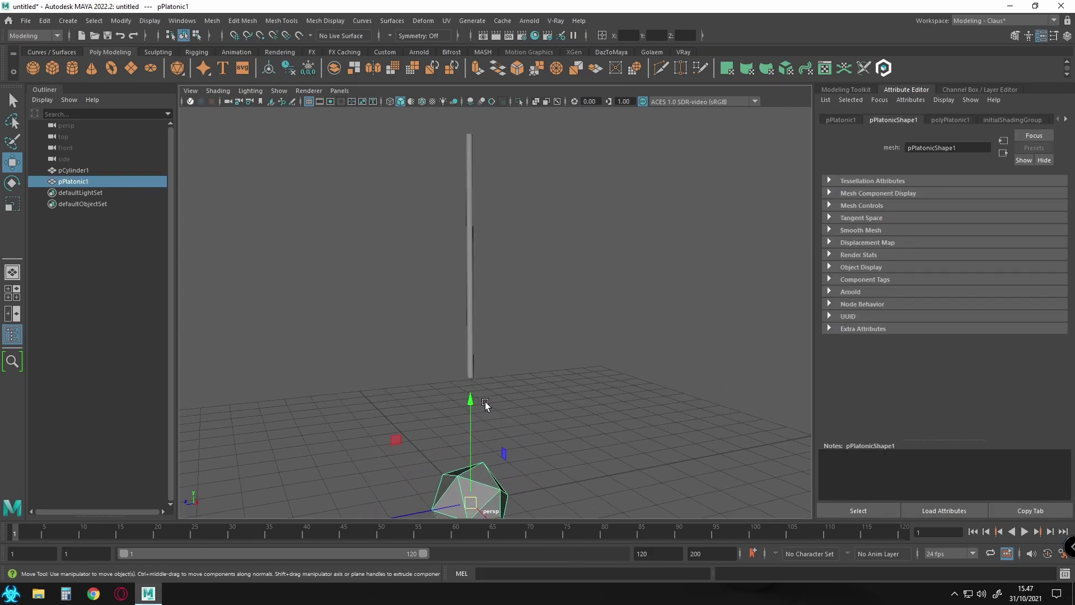
{"action": "left_click_drag", "start_coordinate": [471, 392], "coordinate": [515, 294]}
{"action": "middle_click_drag", "start_coordinate": [480, 263], "coordinate": [479, 314], "text": "alt"}
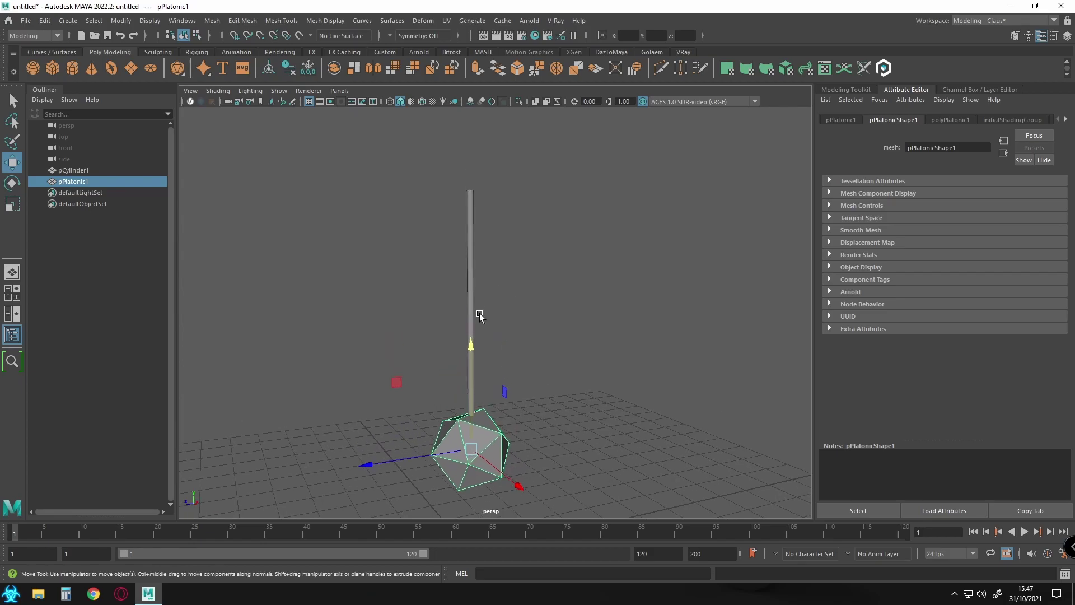
Step: Parent the icosahedron under pCylinder1 and clear the selection
{"action": "left_click", "coordinate": [469, 287], "text": "shift"}
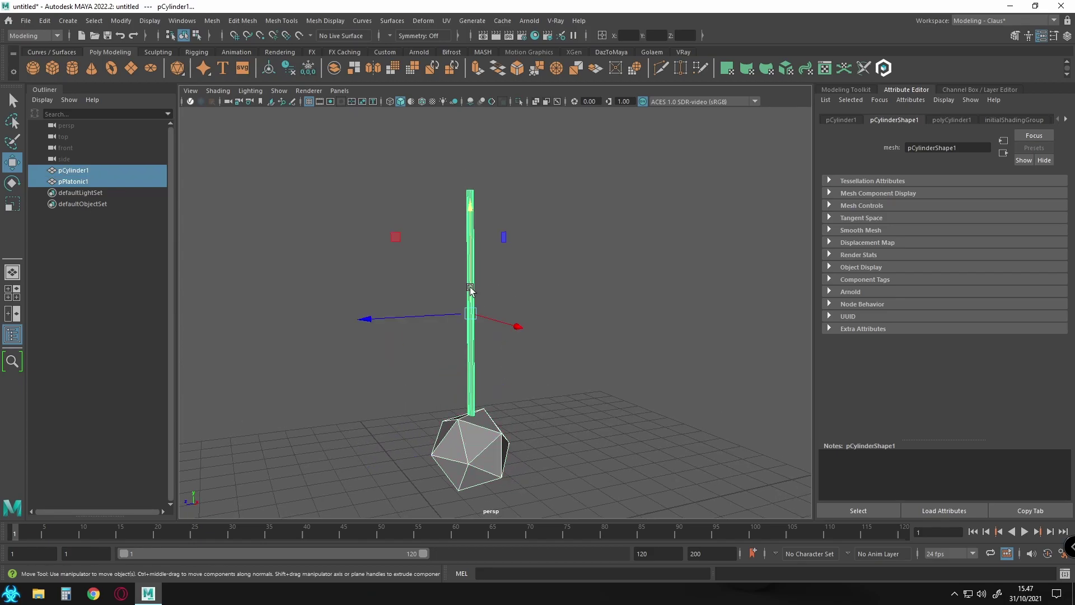
{"action": "key", "text": "p"}
{"action": "left_click", "coordinate": [495, 228]}
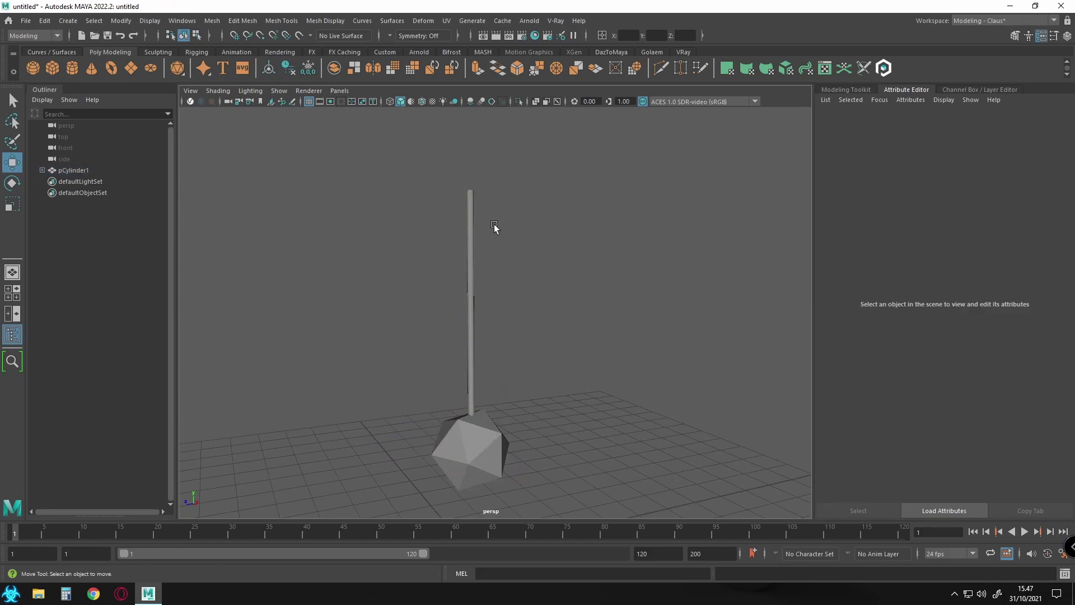
Step: Snap pCylinder1's pivot to the top centre of the pole
{"action": "left_click", "coordinate": [470, 199]}
{"action": "left_click_drag", "start_coordinate": [518, 266], "coordinate": [519, 324], "text": "alt"}
{"action": "right_click_drag", "start_coordinate": [499, 216], "coordinate": [520, 330], "text": "alt"}
{"action": "key", "text": "d"}
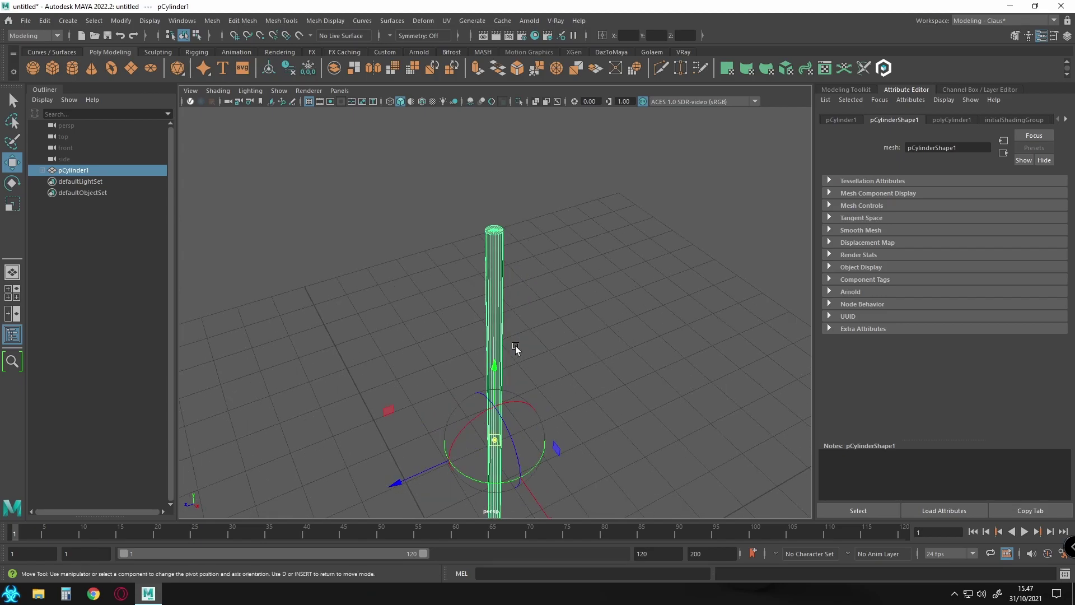
{"action": "key", "text": "v"}
{"action": "left_click_drag", "start_coordinate": [495, 370], "coordinate": [493, 231]}
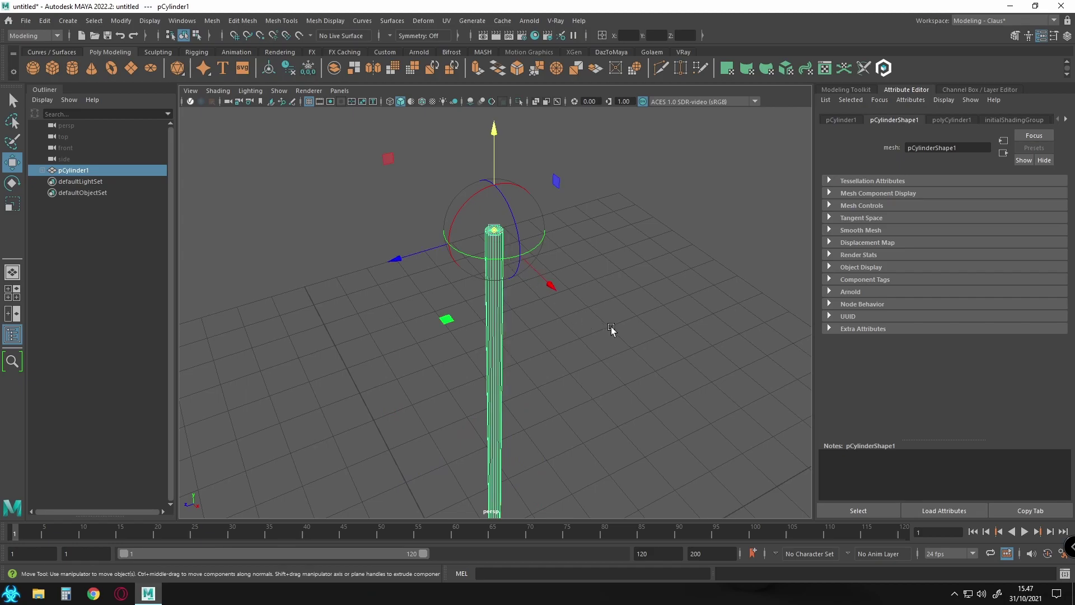
{"action": "key", "text": "d"}
Step: Test-rotate the pole around X to confirm it swings from the top
{"action": "left_click_drag", "start_coordinate": [704, 379], "coordinate": [497, 375], "text": "alt"}
{"action": "key", "text": "e"}
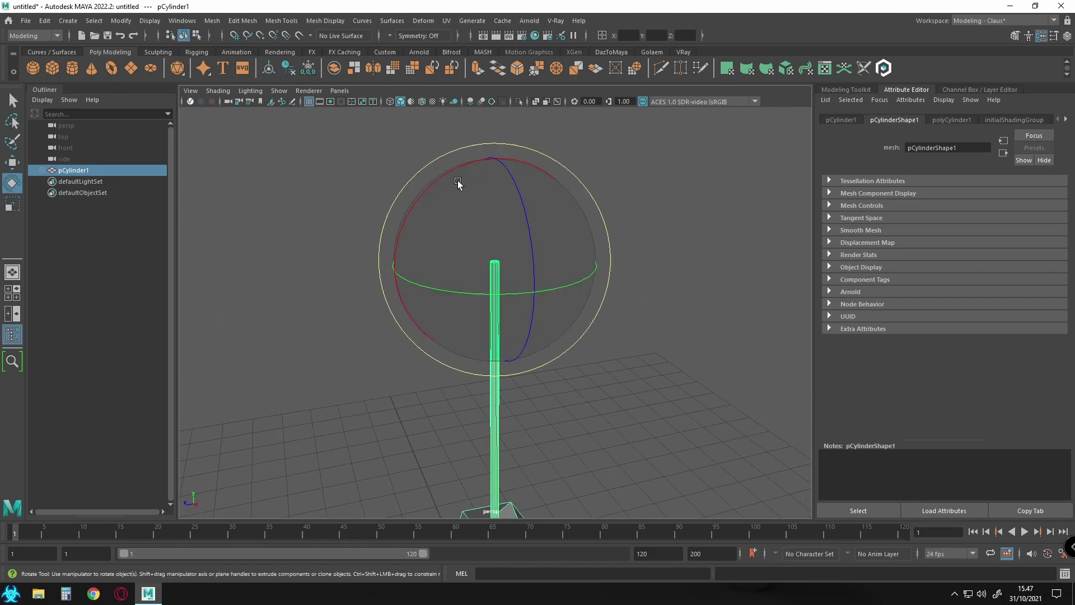
{"action": "left_click_drag", "start_coordinate": [458, 183], "coordinate": [471, 204]}
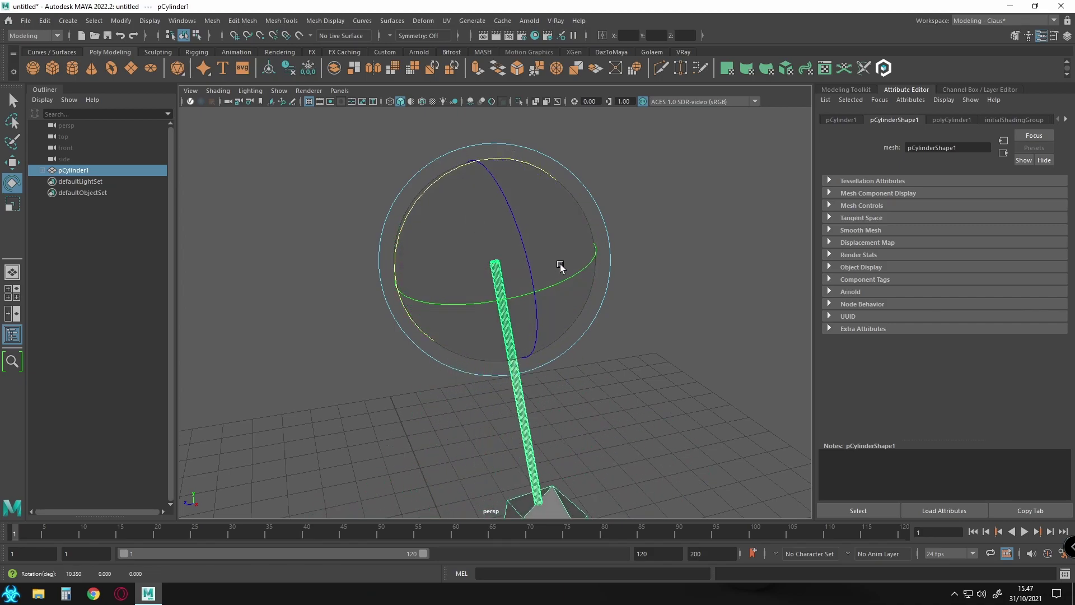
{"action": "left_click_drag", "start_coordinate": [591, 269], "coordinate": [526, 339], "text": "alt"}
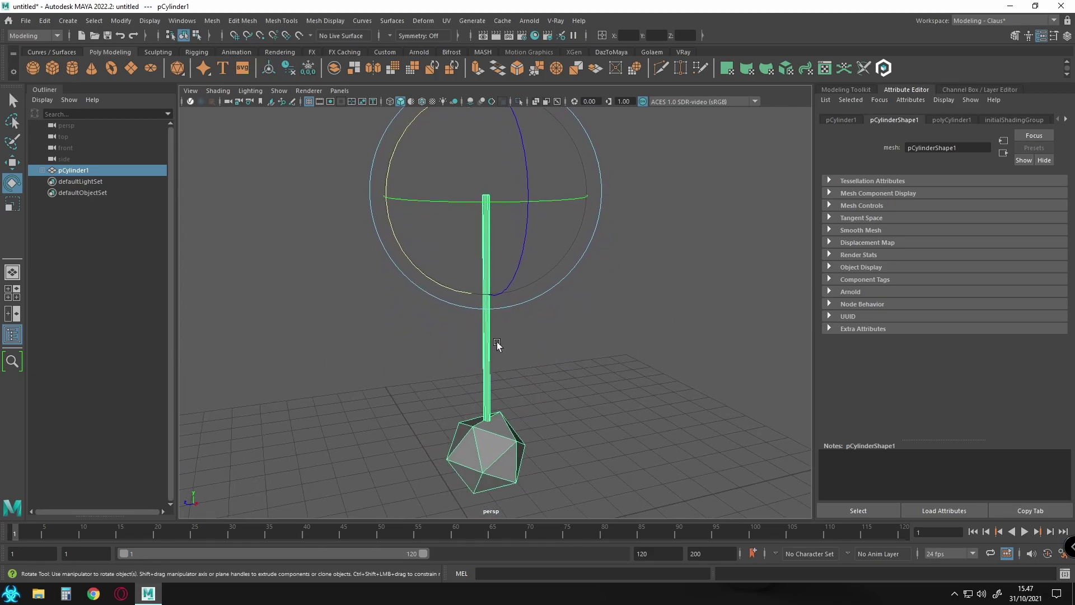
Step: Set both the animation start and playback start times to 0
{"action": "left_click", "coordinate": [27, 551]}
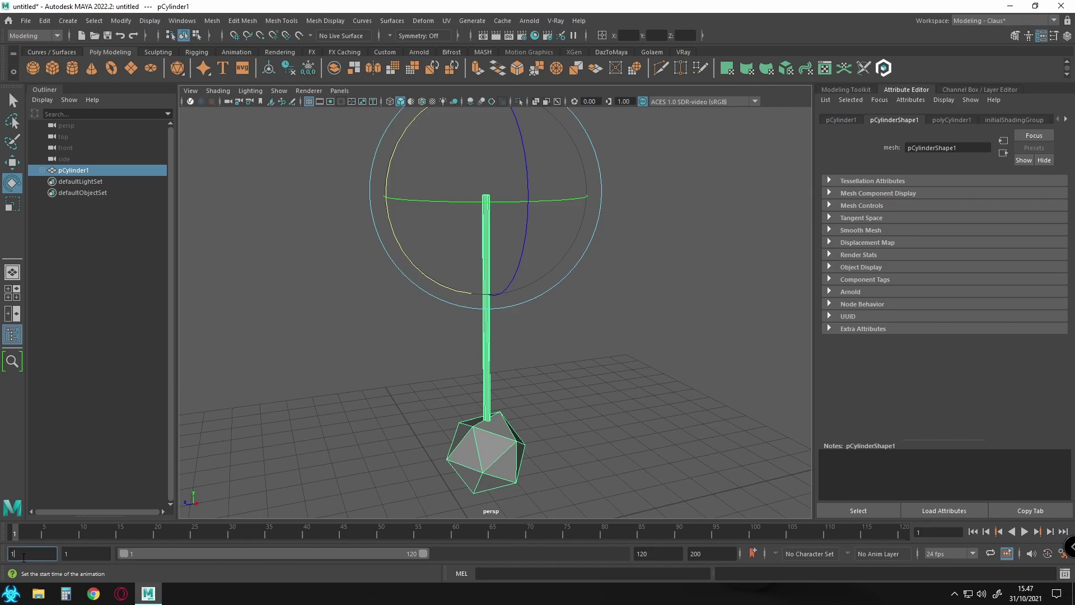
{"action": "type", "text": "0"}
{"action": "key", "text": "Tab"}
{"action": "type", "text": "0"}
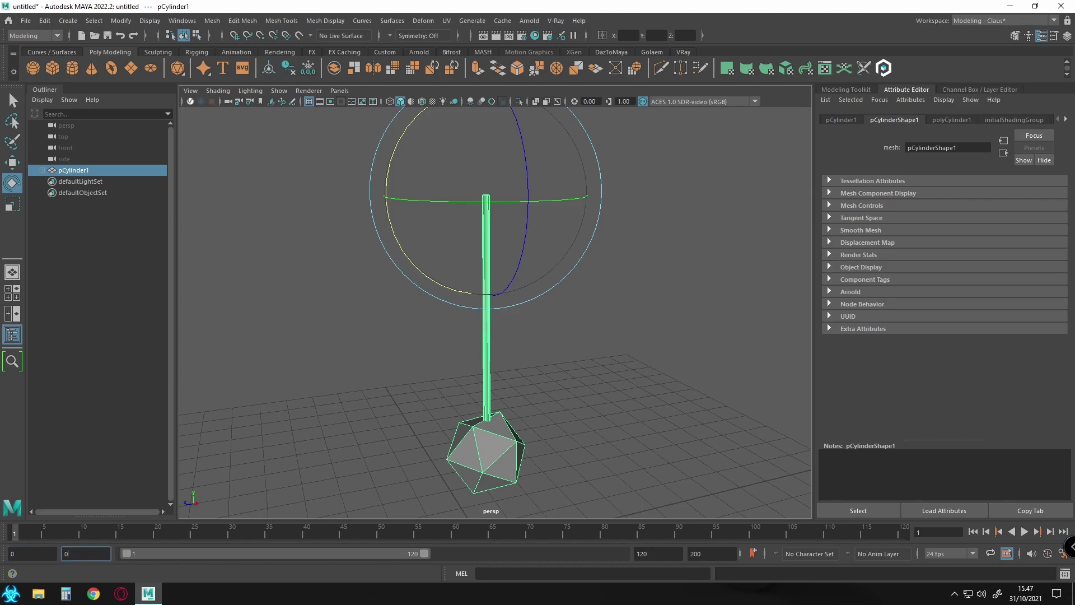
{"action": "key", "text": "Return"}
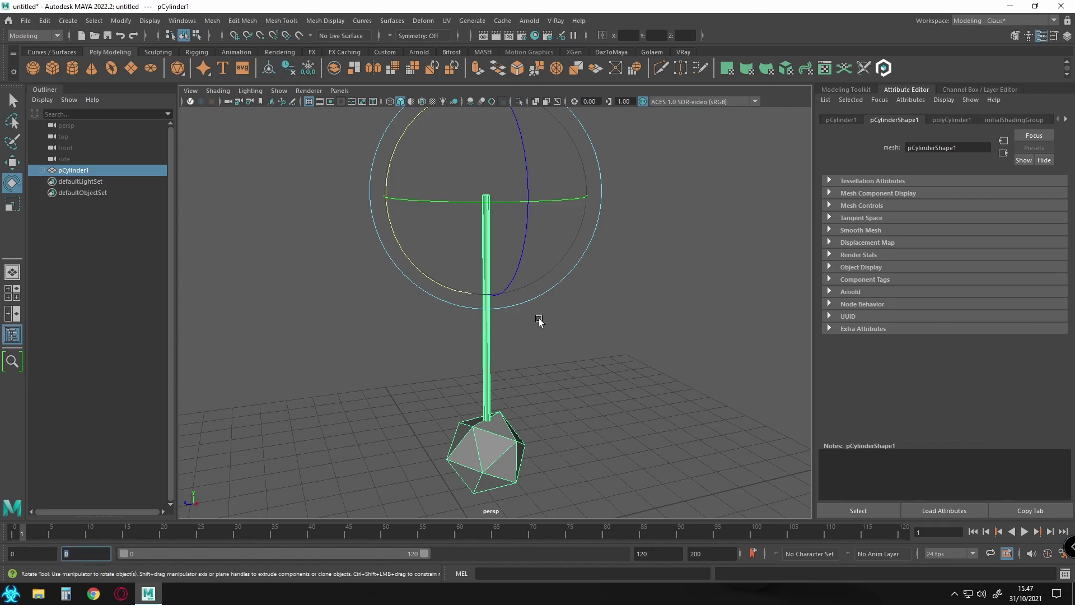
Step: Show pCylinder1's channels, test-drag Rotate X, then undo back to 0
{"action": "left_click", "coordinate": [556, 307]}
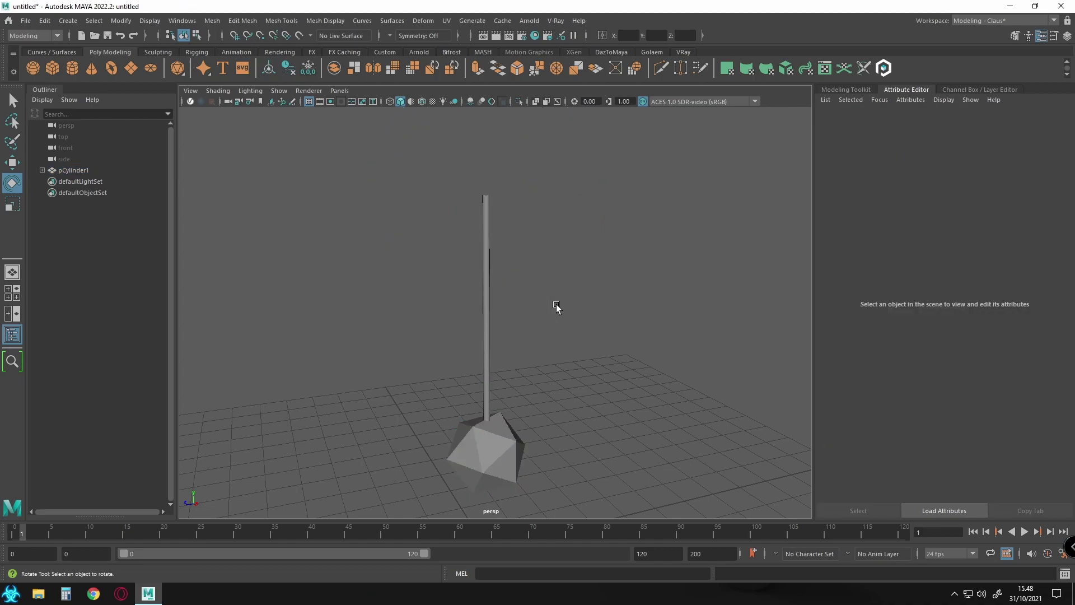
{"action": "left_click", "coordinate": [486, 207]}
{"action": "left_click_drag", "start_coordinate": [601, 276], "coordinate": [512, 293], "text": "alt"}
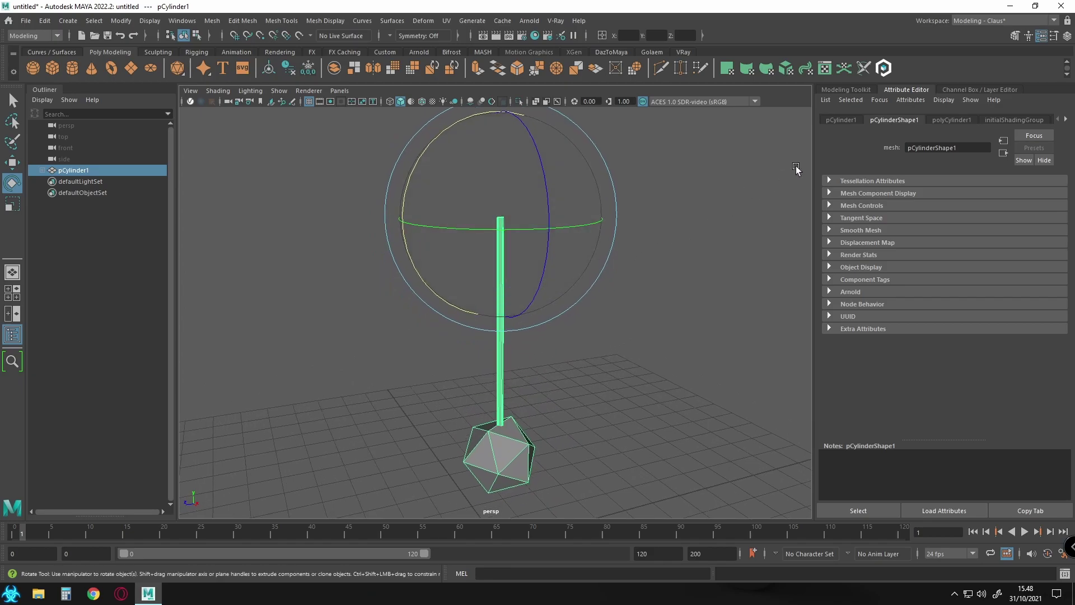
{"action": "key", "text": "ctrl+a"}
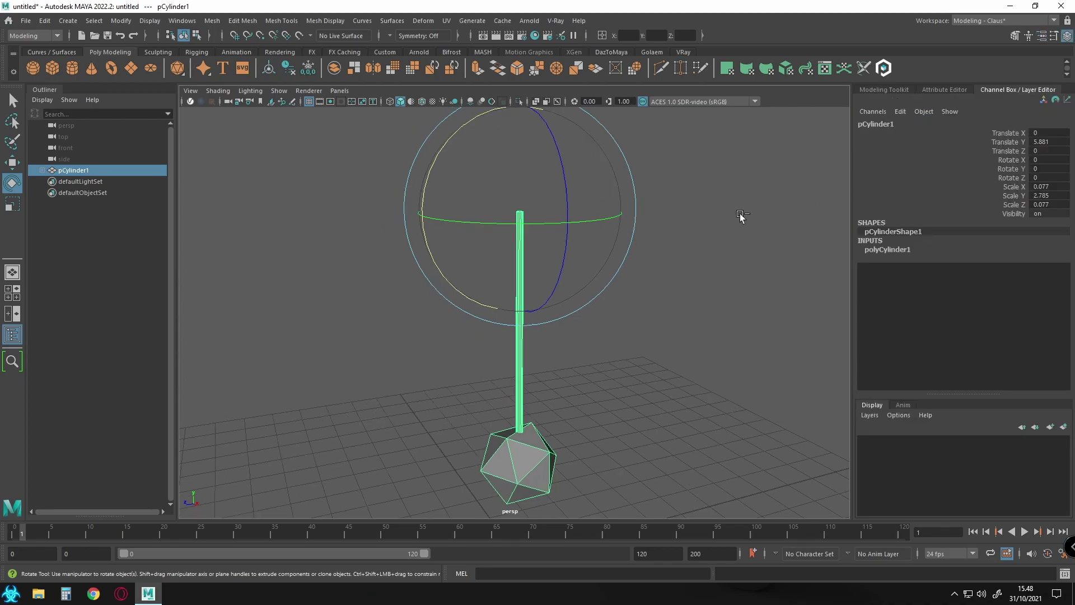
{"action": "left_click", "coordinate": [1009, 163]}
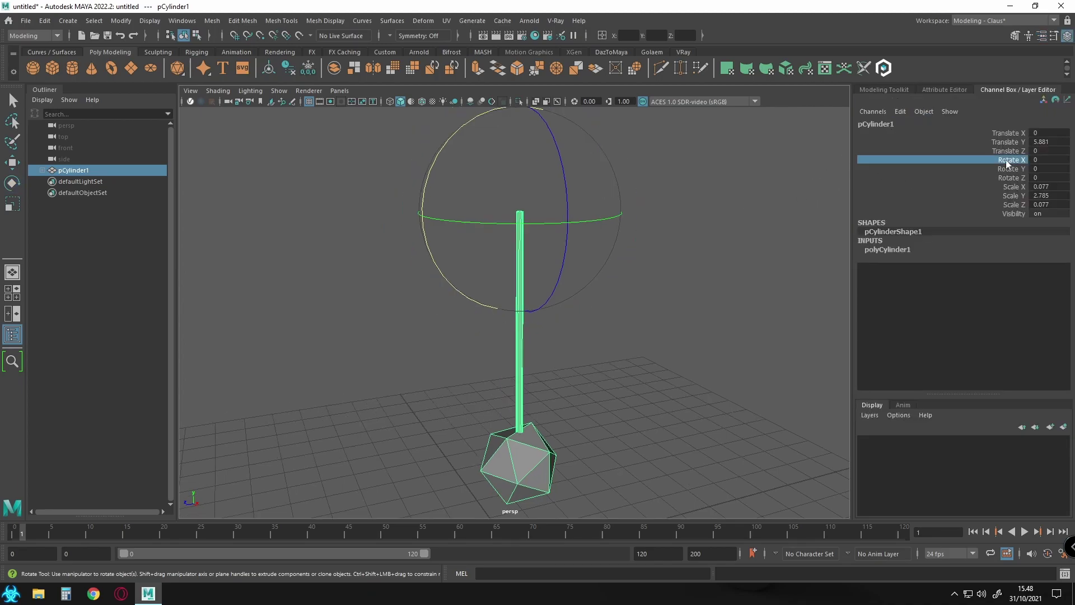
{"action": "middle_click_drag", "start_coordinate": [680, 217], "coordinate": [705, 206]}
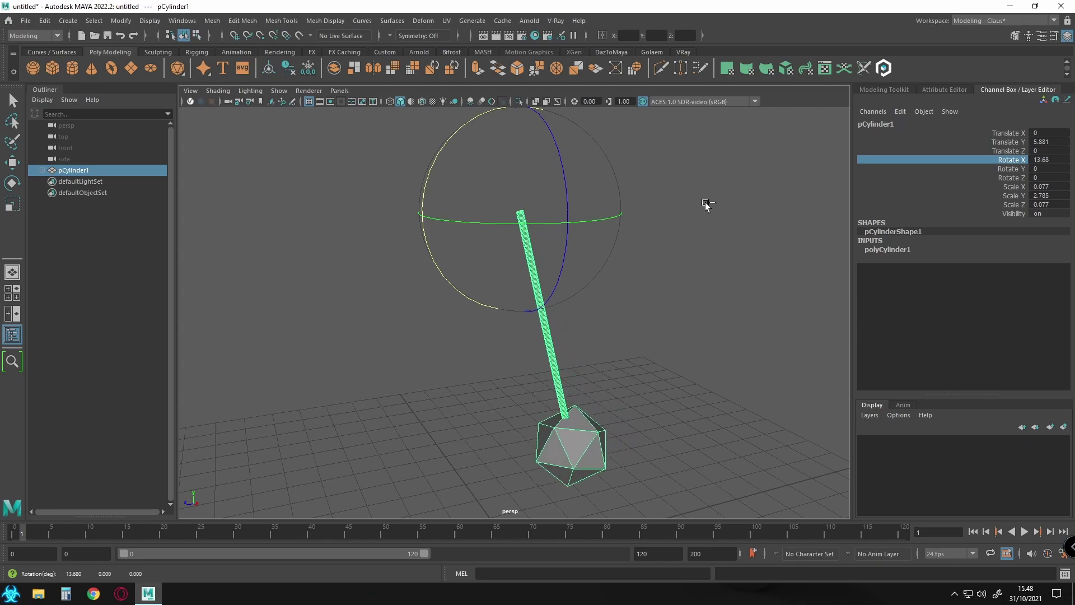
{"action": "key", "text": "ctrl+z"}
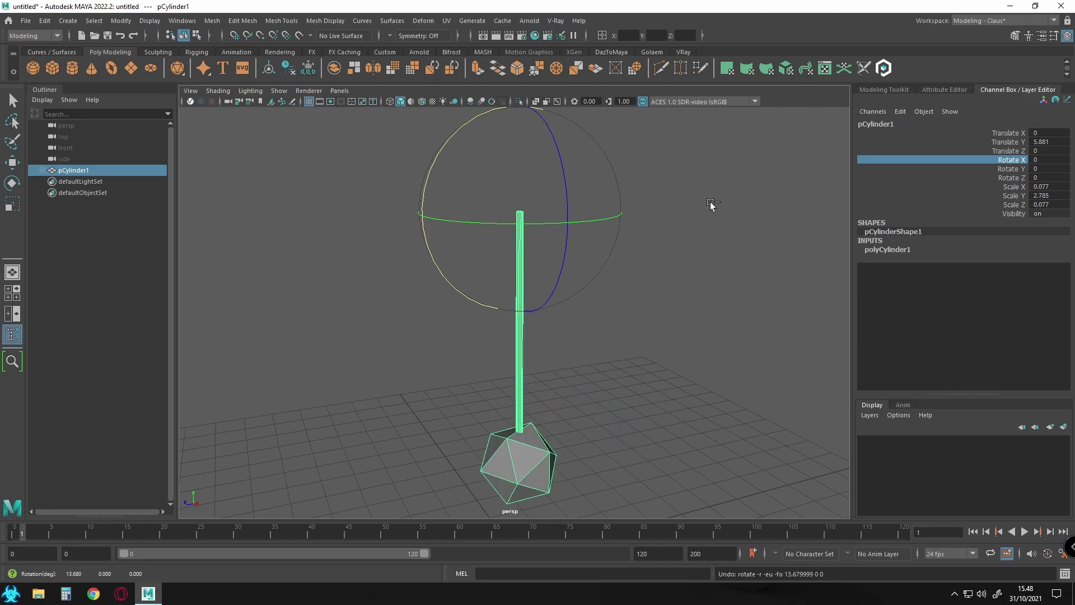
Step: Open the Expression Editor for pCylinder1's Rotate X channel and position its window
{"action": "left_click", "coordinate": [909, 114]}
{"action": "left_click", "coordinate": [918, 127]}
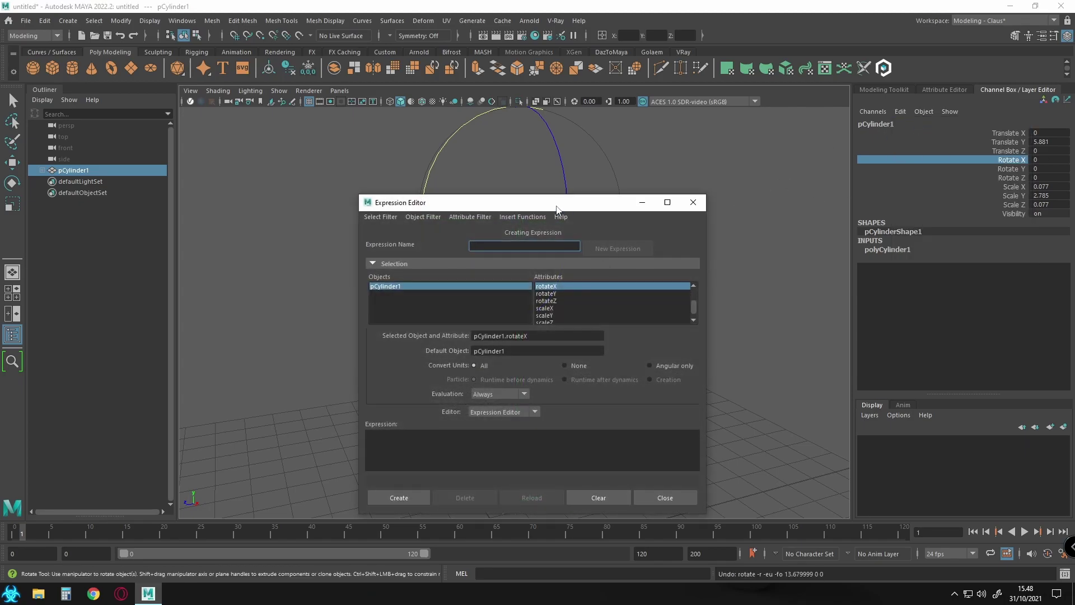
{"action": "left_click_drag", "start_coordinate": [556, 210], "coordinate": [818, 105]}
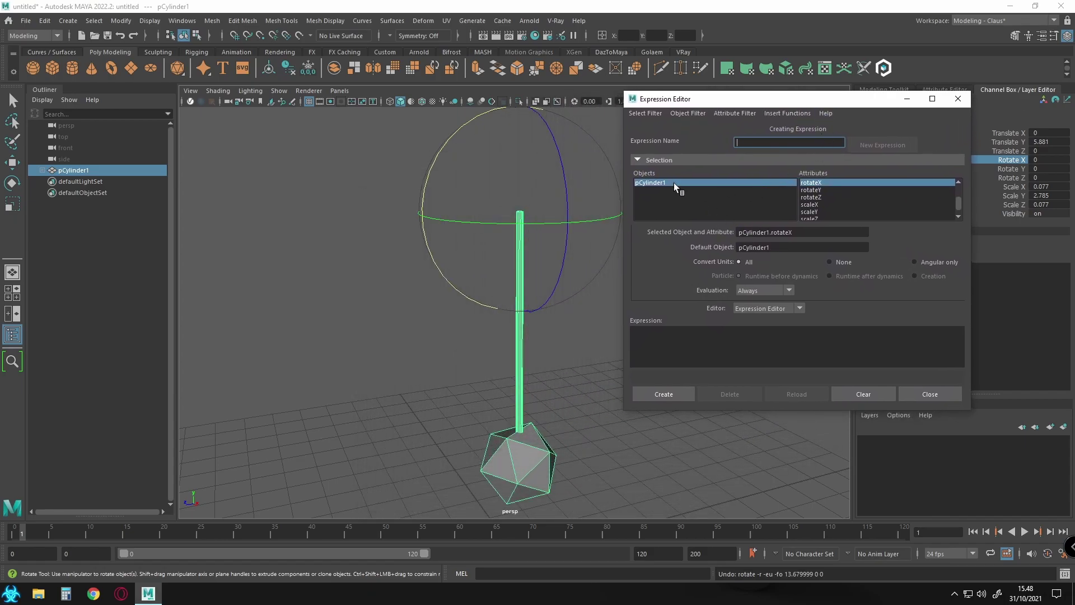
{"action": "middle_click_drag", "start_coordinate": [104, 174], "coordinate": [796, 230]}
Step: Create the expression pCylinder1.rotateX =45 and arrange the editor beside the pendulum
{"action": "left_click_drag", "start_coordinate": [815, 236], "coordinate": [739, 337]}
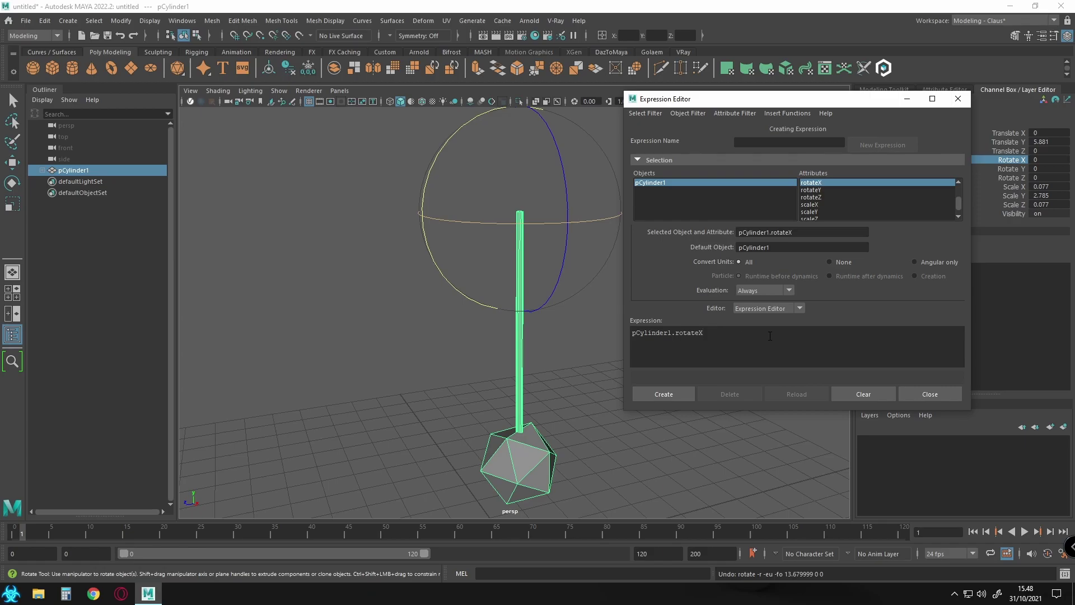
{"action": "type", "text": "=45"}
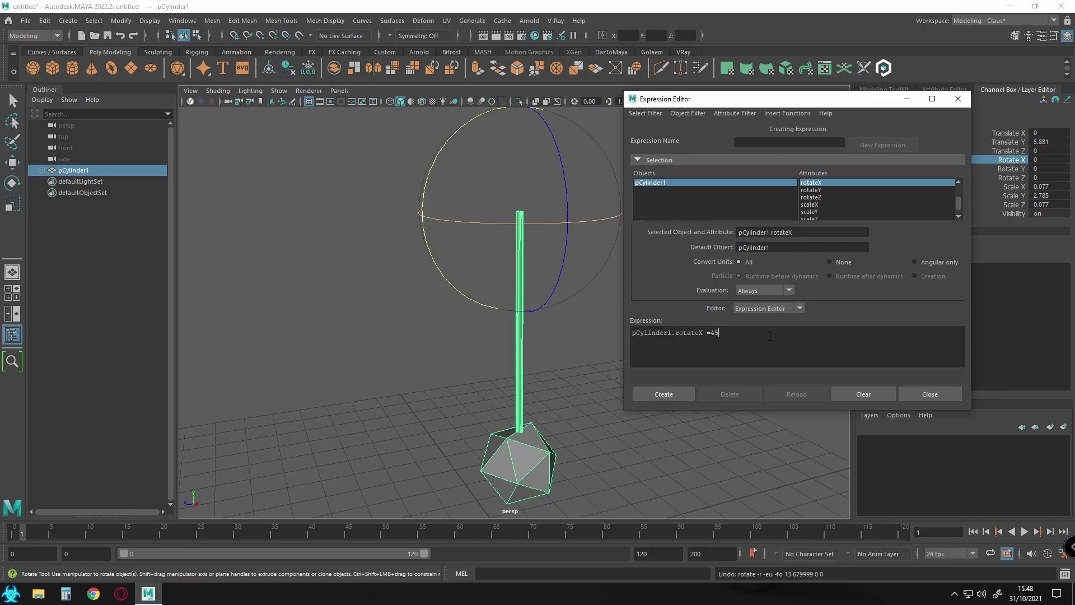
{"action": "left_click", "coordinate": [679, 394]}
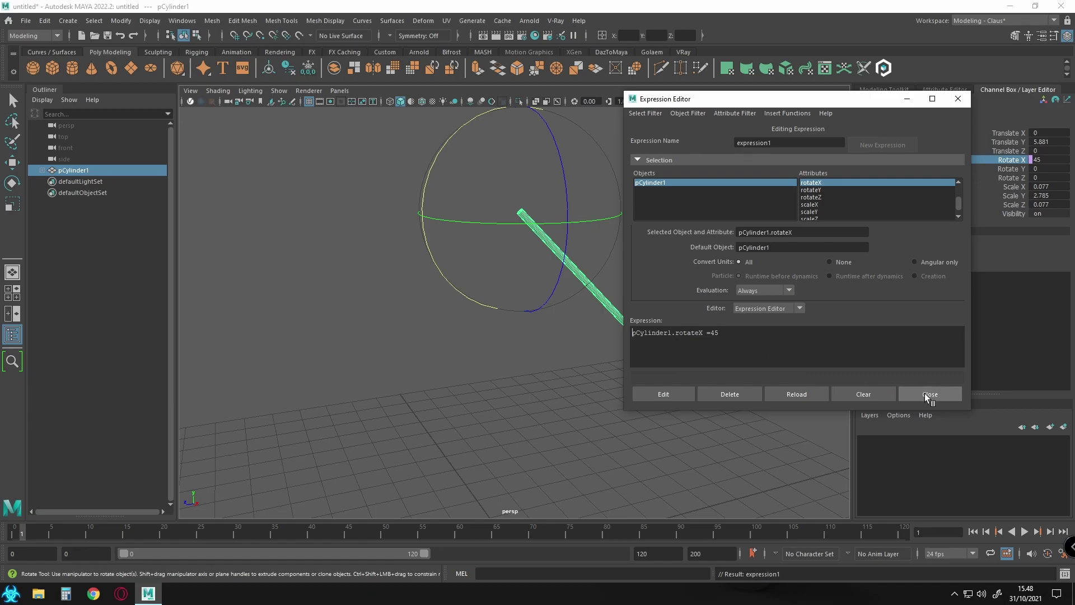
{"action": "left_click_drag", "start_coordinate": [784, 99], "coordinate": [150, 143]}
{"action": "middle_click_drag", "start_coordinate": [535, 208], "coordinate": [566, 249], "text": "alt"}
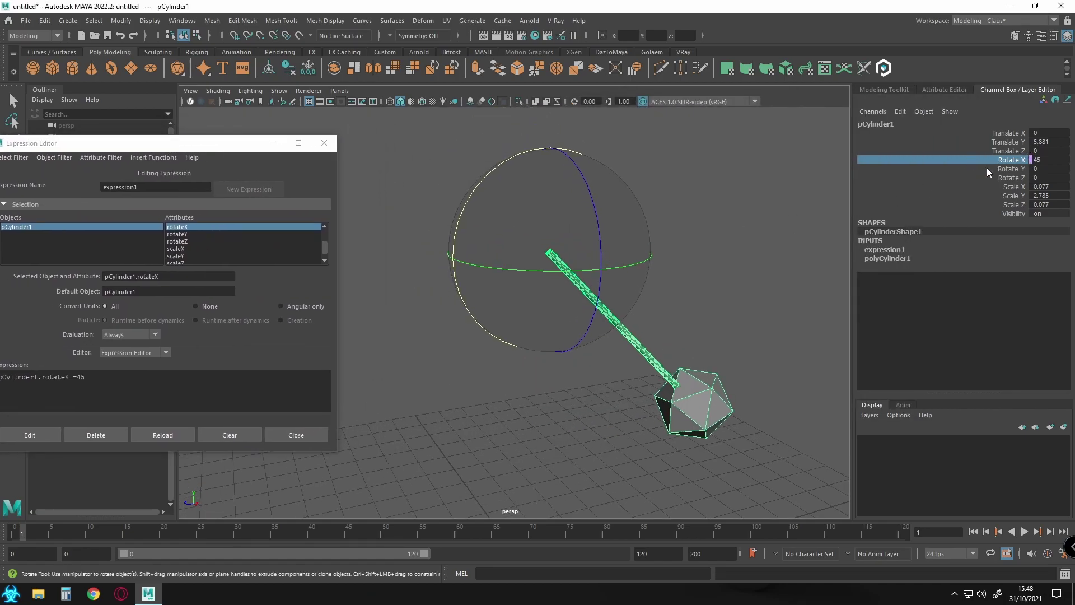
{"action": "left_click_drag", "start_coordinate": [206, 147], "coordinate": [334, 125]}
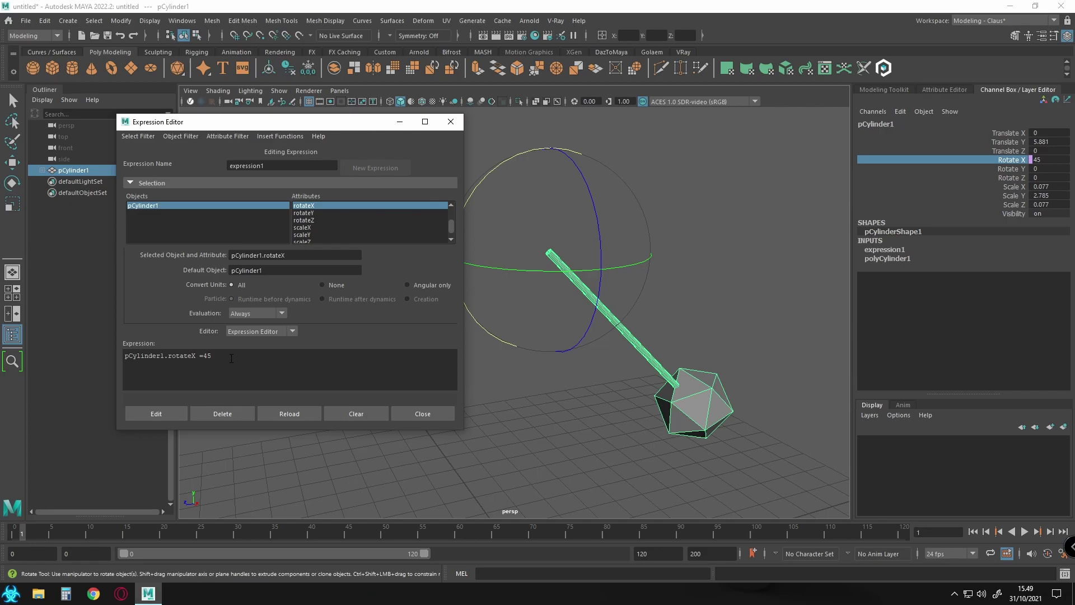
Step: Replace 45 with sin(1) in the rotateX expression and apply the edit
{"action": "key", "text": "BackSpace"}
{"action": "key", "text": "BackSpace"}
{"action": "type", "text": "sin(1"}
{"action": "left_click", "coordinate": [153, 414]}
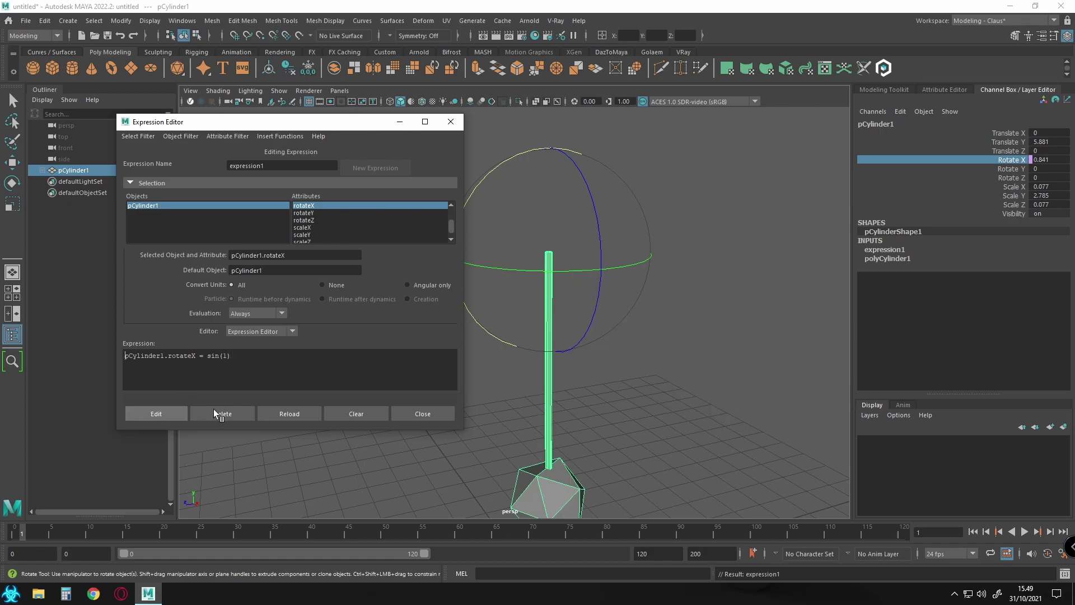
{"action": "left_click_drag", "start_coordinate": [611, 406], "coordinate": [638, 366], "text": "alt"}
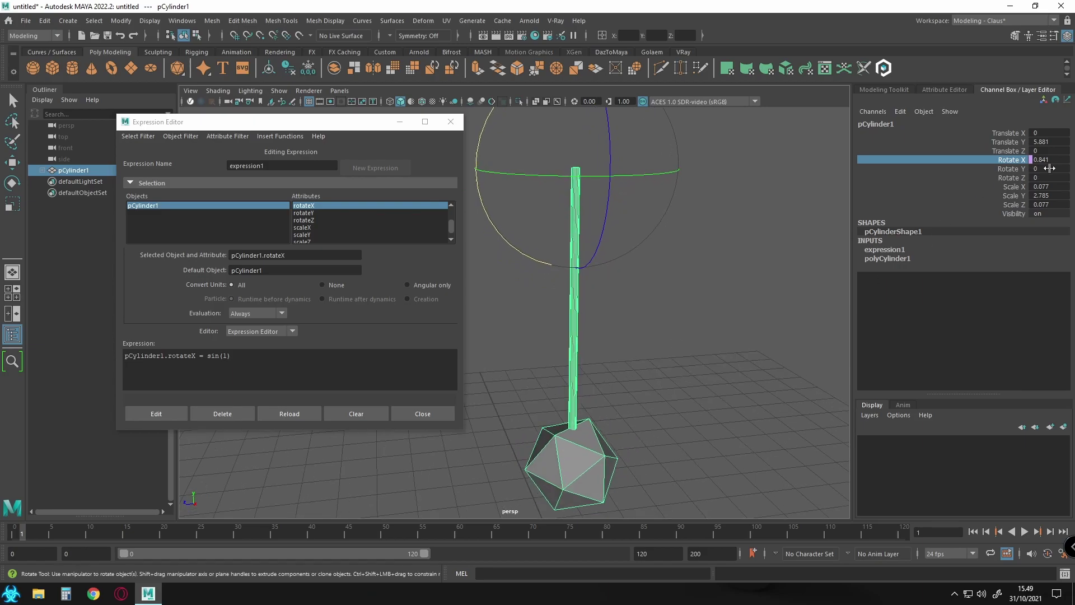
Step: Test-play the animation, rewind to frame 0, and select pCylinder1's Rotate X channel
{"action": "left_click", "coordinate": [653, 354]}
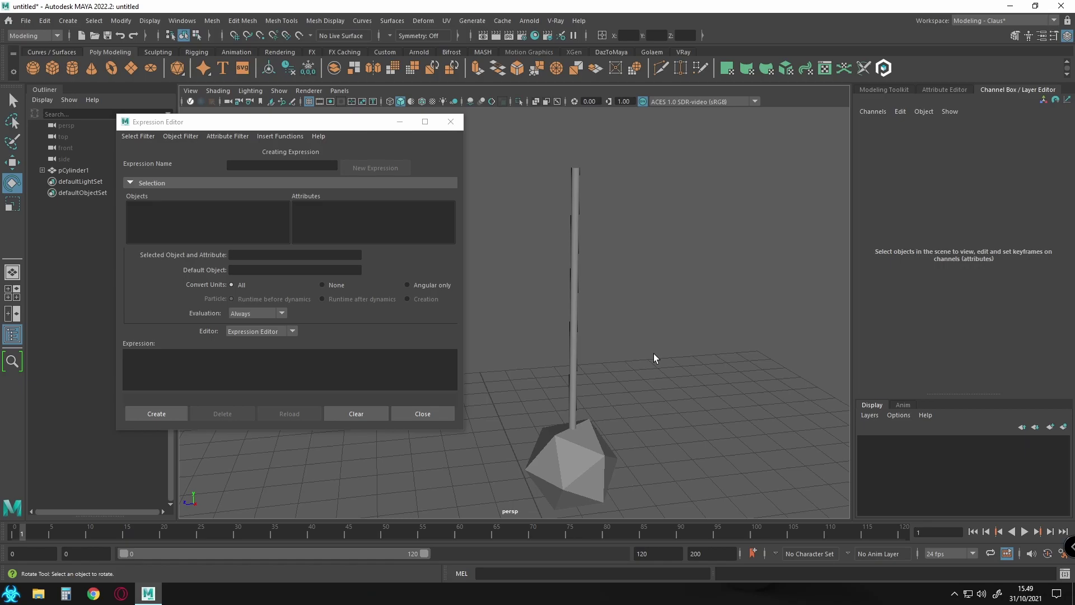
{"action": "key", "text": "alt+v"}
{"action": "key", "text": "alt+v"}
{"action": "key", "text": "alt+shift+v"}
{"action": "left_click", "coordinate": [577, 185]}
{"action": "left_click", "coordinate": [1014, 160]}
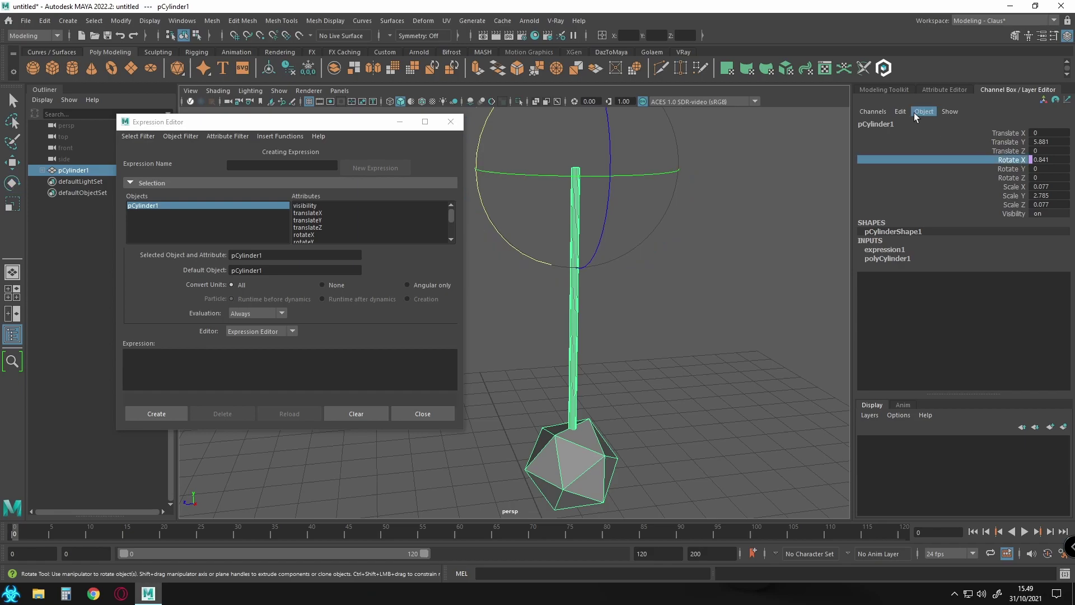
Step: Load the rotateX expression and change sin(1) to sin(time)
{"action": "left_click", "coordinate": [901, 111]}
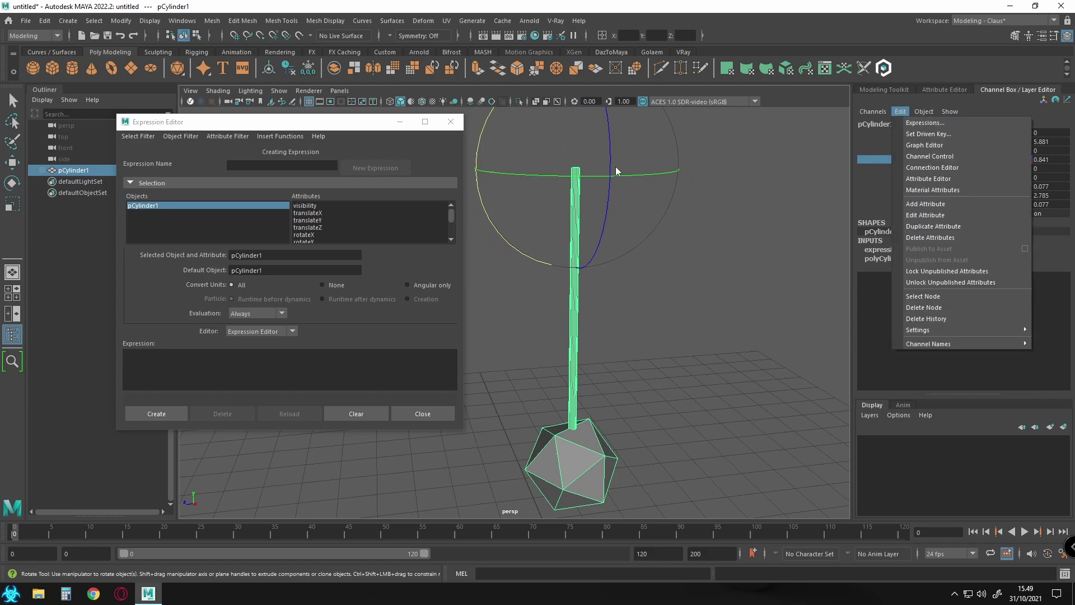
{"action": "left_click", "coordinate": [149, 205]}
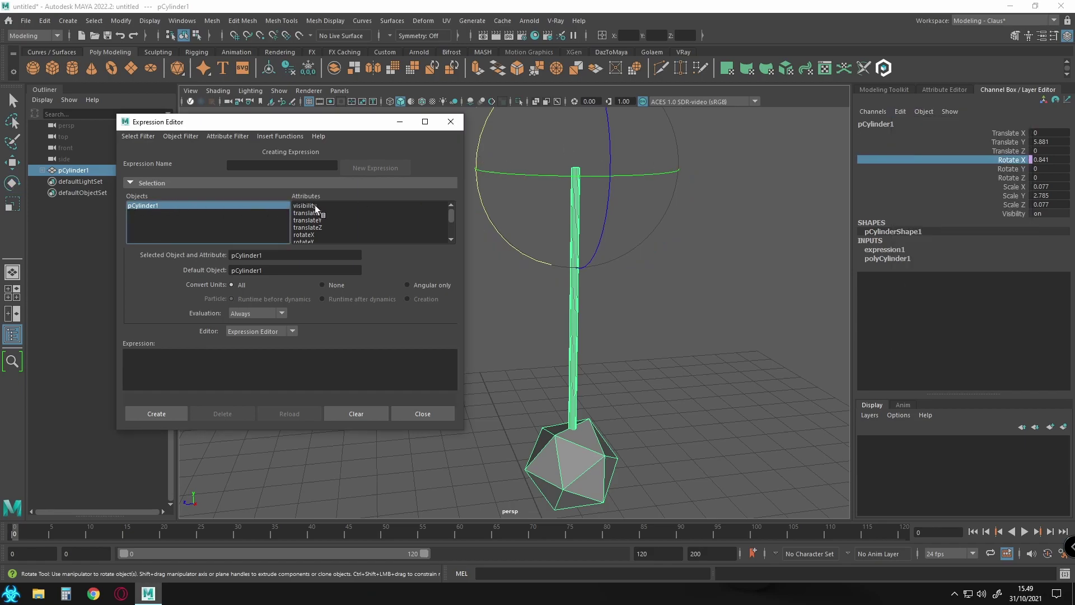
{"action": "left_click", "coordinate": [307, 234]}
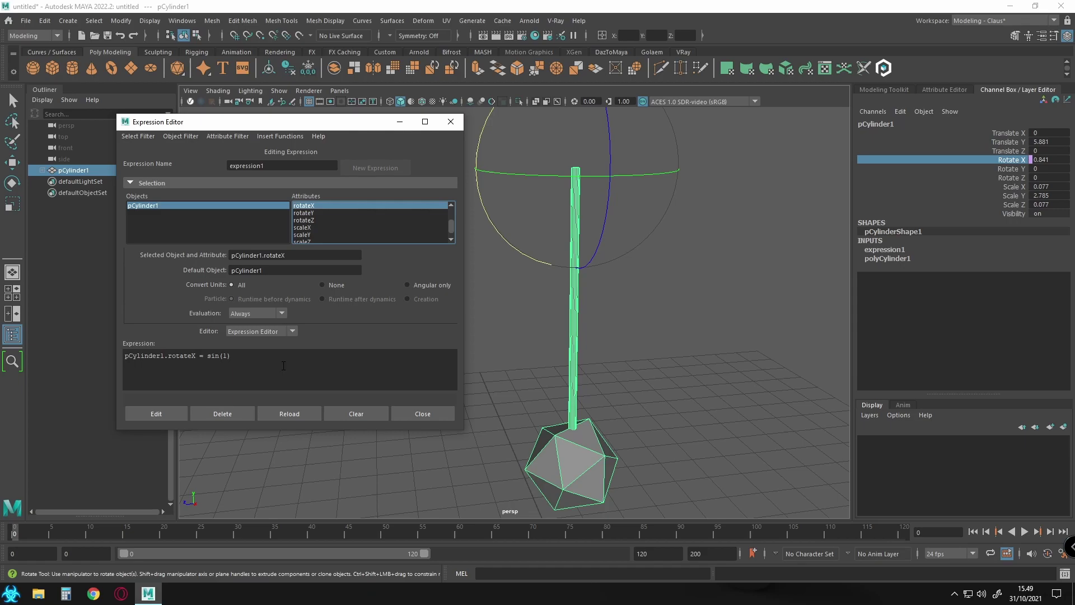
{"action": "left_click", "coordinate": [261, 357]}
{"action": "key", "text": "Left"}
{"action": "key", "text": "BackSpace"}
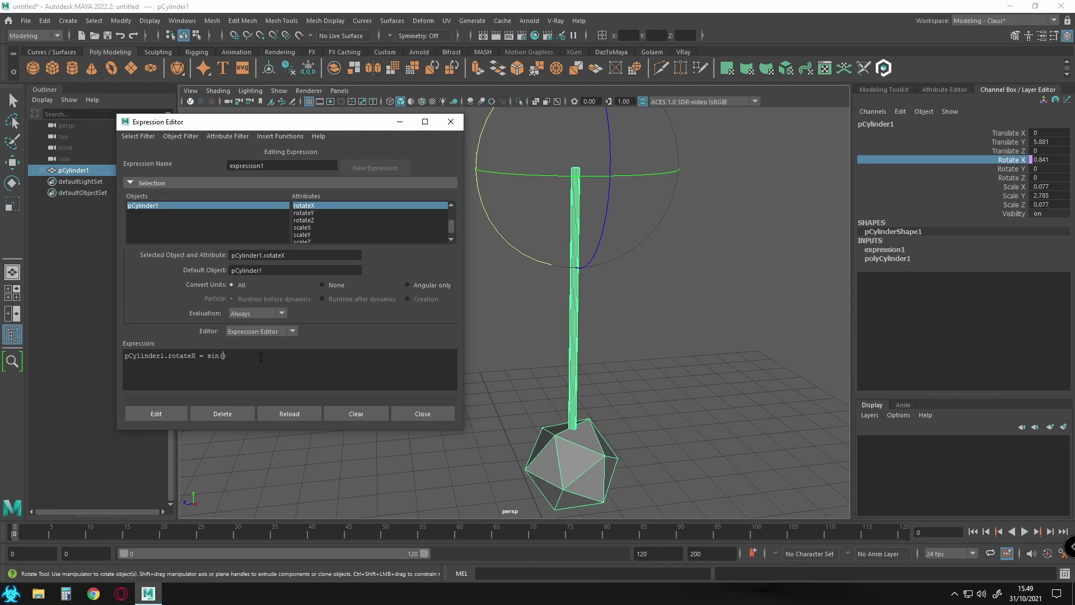
{"action": "type", "text": "time"}
Step: Apply sin(time), close the Expression Editor, play the swing, rewind to frame 0 and reselect pCylinder1
{"action": "left_click", "coordinate": [149, 414]}
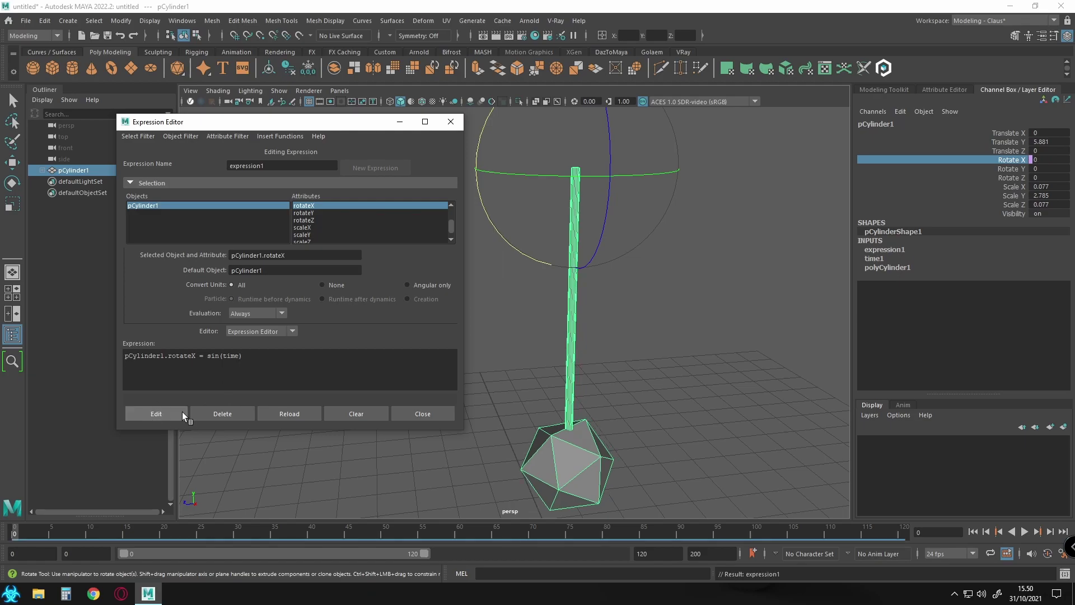
{"action": "left_click", "coordinate": [436, 414]}
{"action": "left_click", "coordinate": [419, 354]}
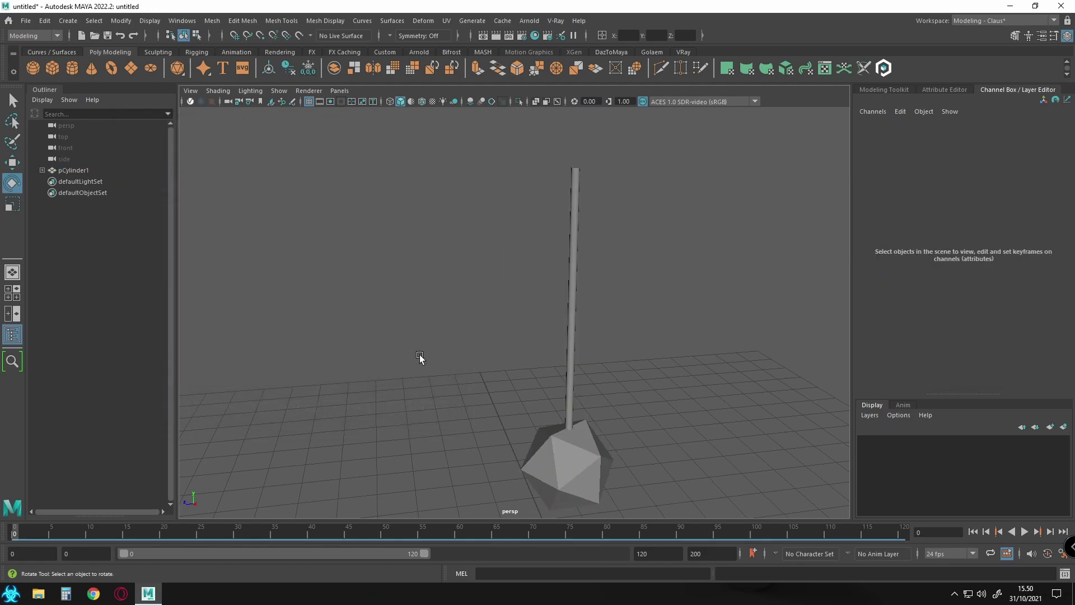
{"action": "key", "text": "alt+v"}
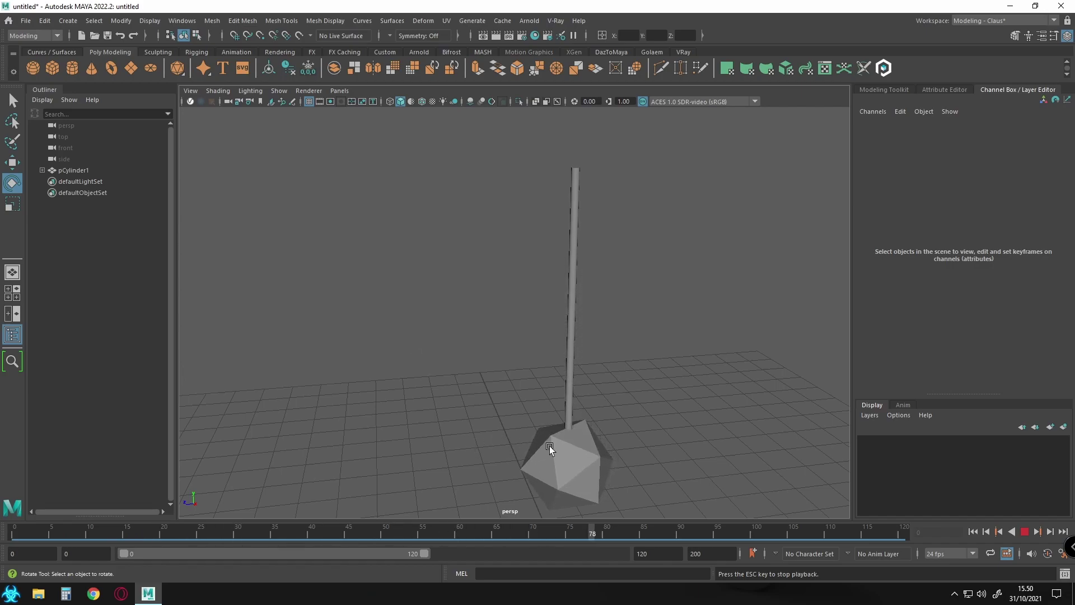
{"action": "key", "text": "Escape"}
{"action": "key", "text": "alt+shift+v"}
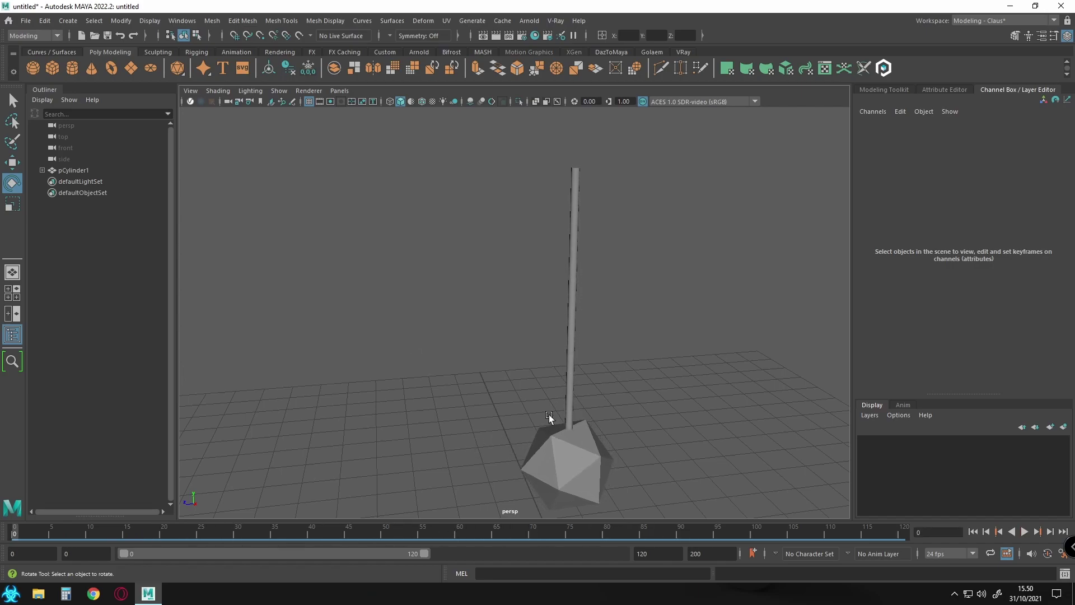
{"action": "left_click", "coordinate": [576, 182]}
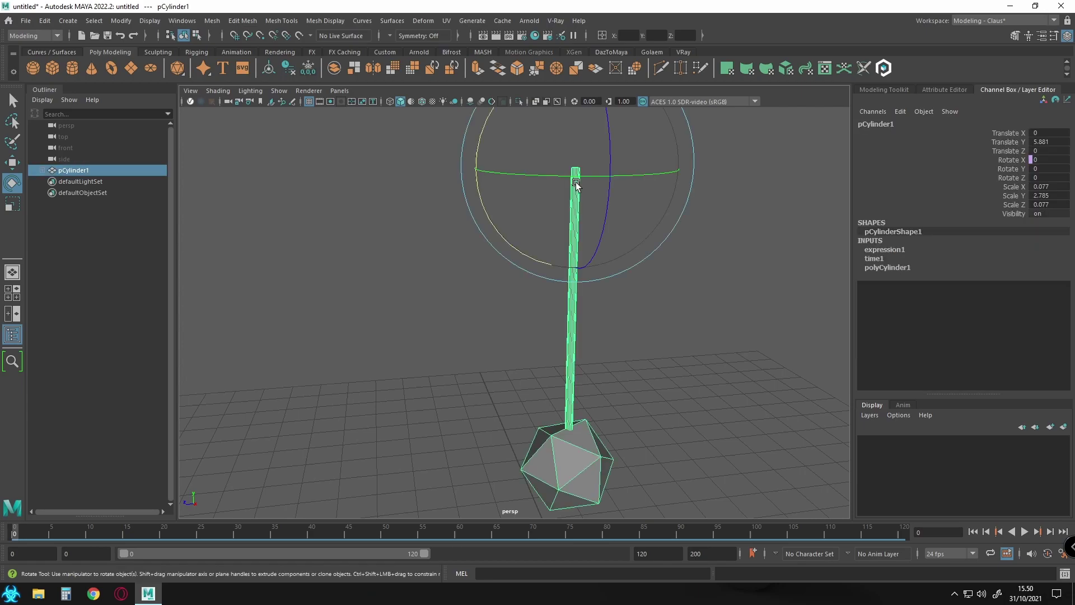
Step: Change the rotateX expression to sin(time)*40 for a 40-degree swing
{"action": "left_click", "coordinate": [1010, 160]}
{"action": "left_click", "coordinate": [900, 111]}
{"action": "left_click", "coordinate": [921, 124]}
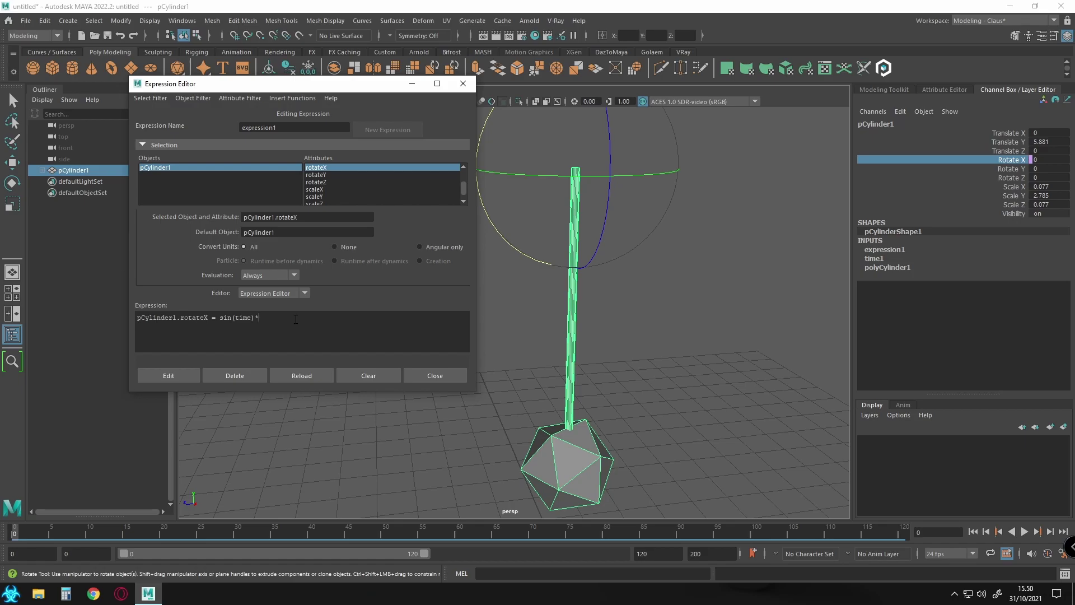
{"action": "left_click", "coordinate": [173, 375]}
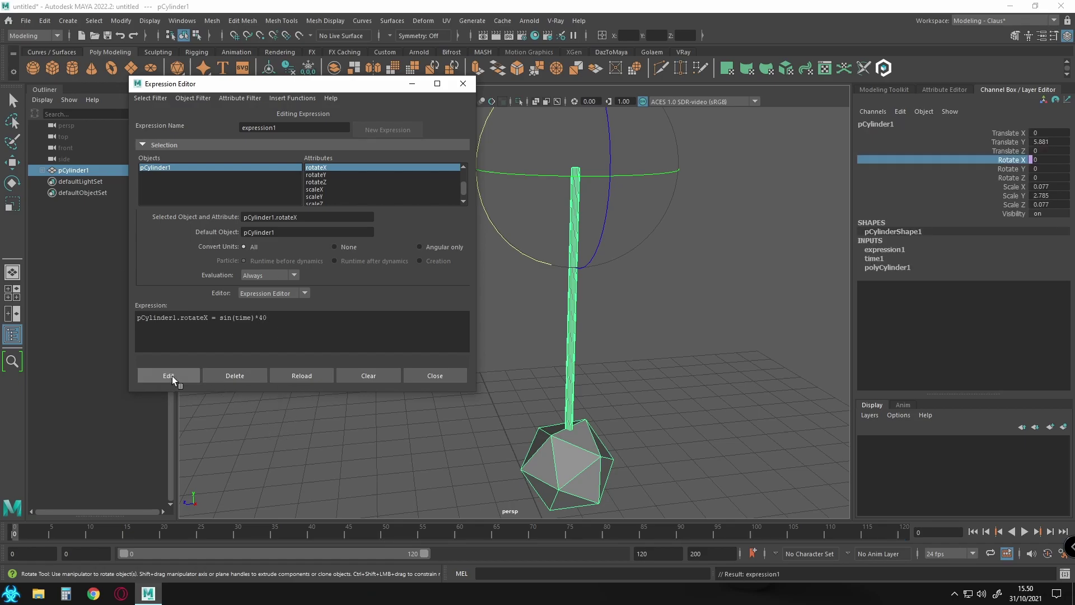
Step: Preview the swing, then set the animation end time to 1000
{"action": "left_click_drag", "start_coordinate": [307, 87], "coordinate": [216, 28]}
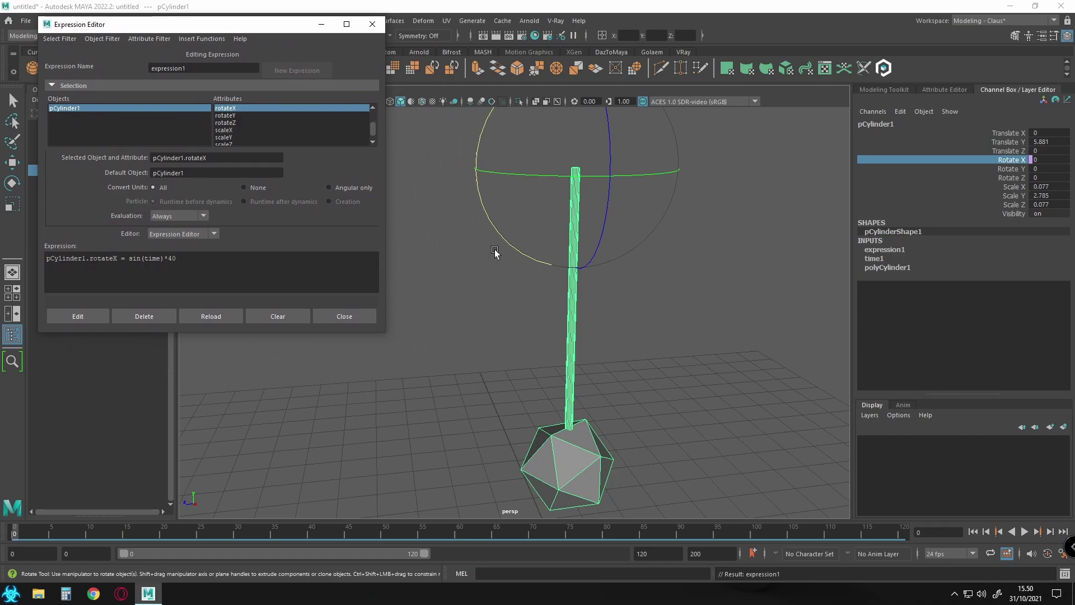
{"action": "left_click", "coordinate": [674, 308]}
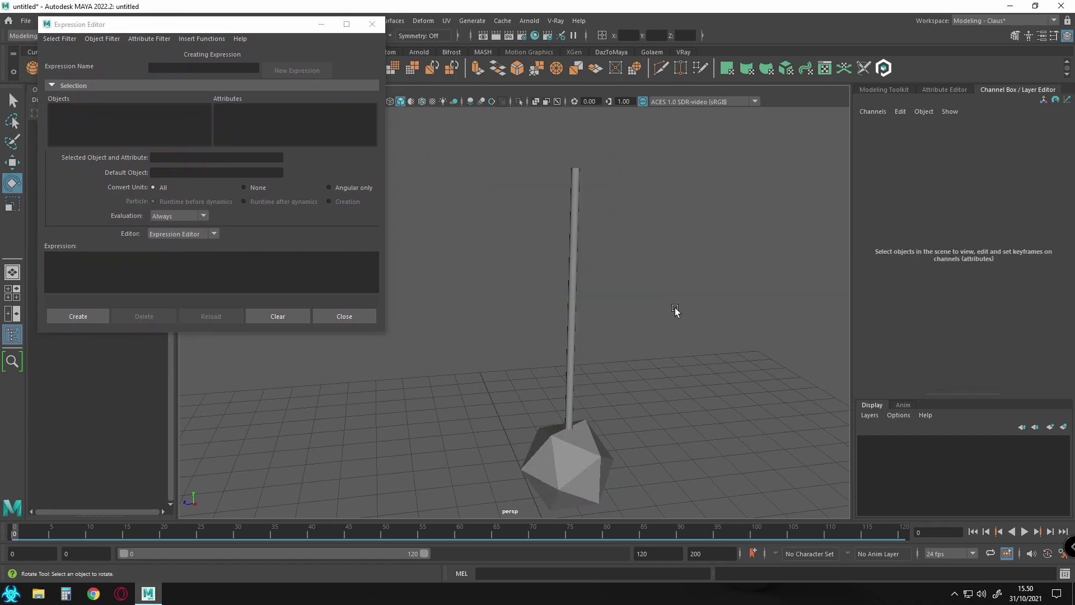
{"action": "key", "text": "alt+v"}
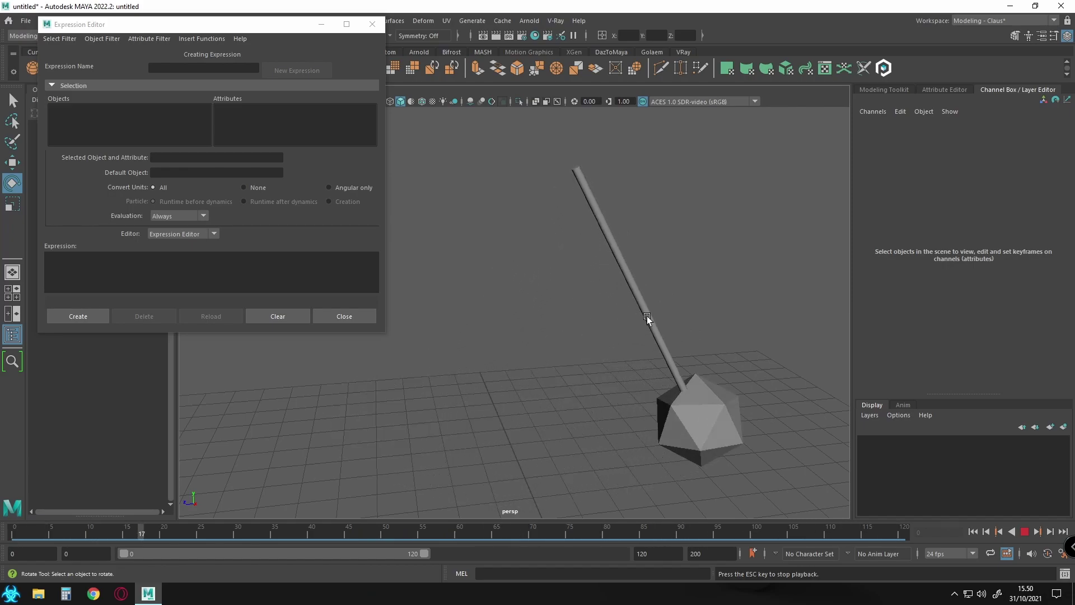
{"action": "key", "text": "Escape"}
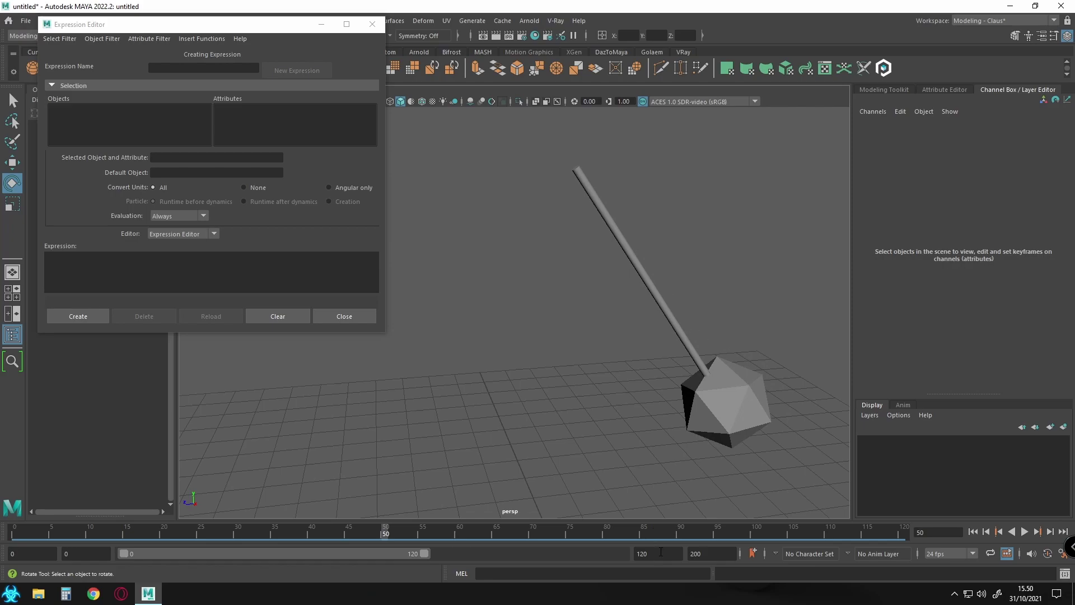
{"action": "double_click", "coordinate": [659, 553]}
{"action": "type", "text": "10"}
{"action": "key", "text": "Return"}
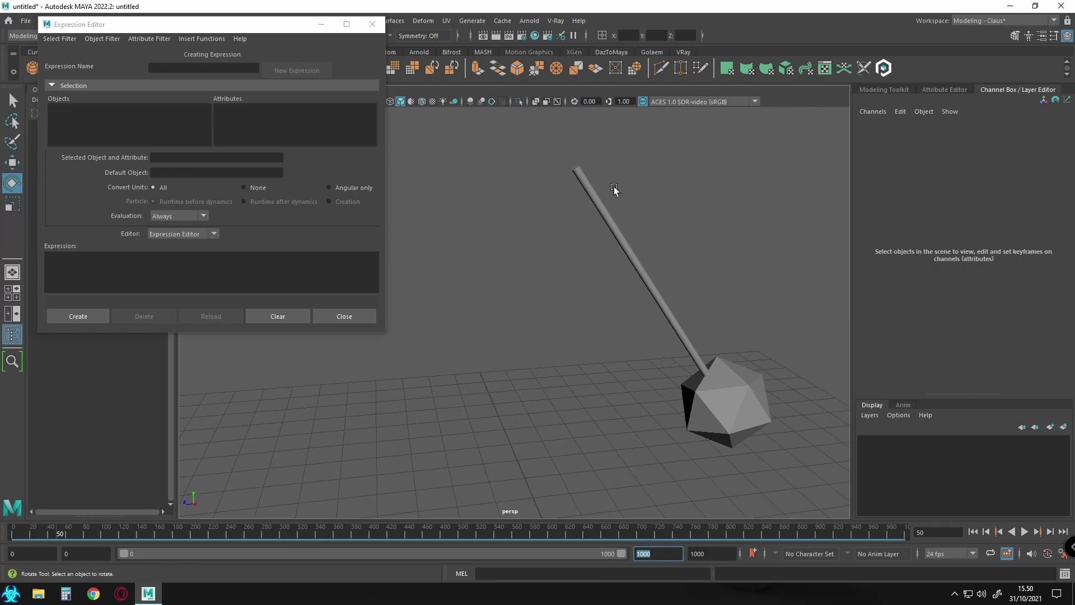
Step: Edit the rotateX expression to sin(time*5)*40 and apply it
{"action": "left_click", "coordinate": [591, 193]}
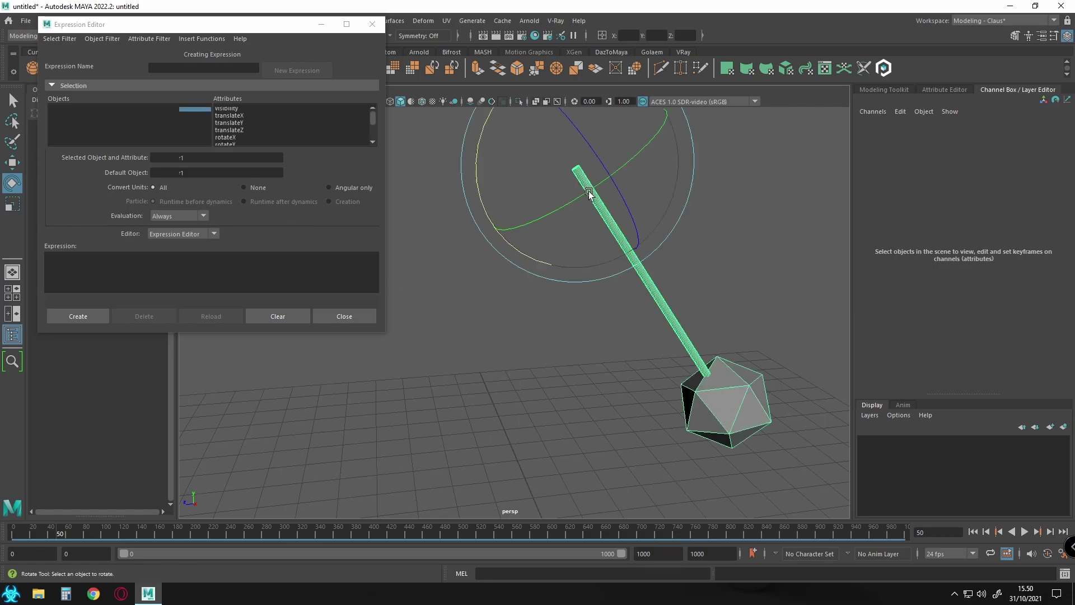
{"action": "left_click", "coordinate": [227, 136]}
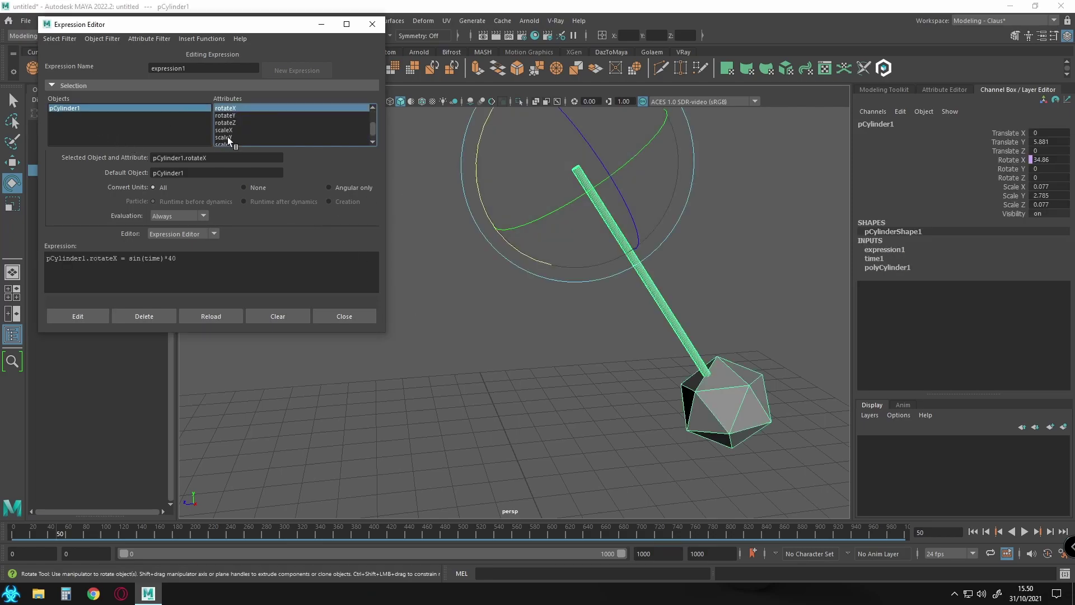
{"action": "left_click", "coordinate": [198, 258]}
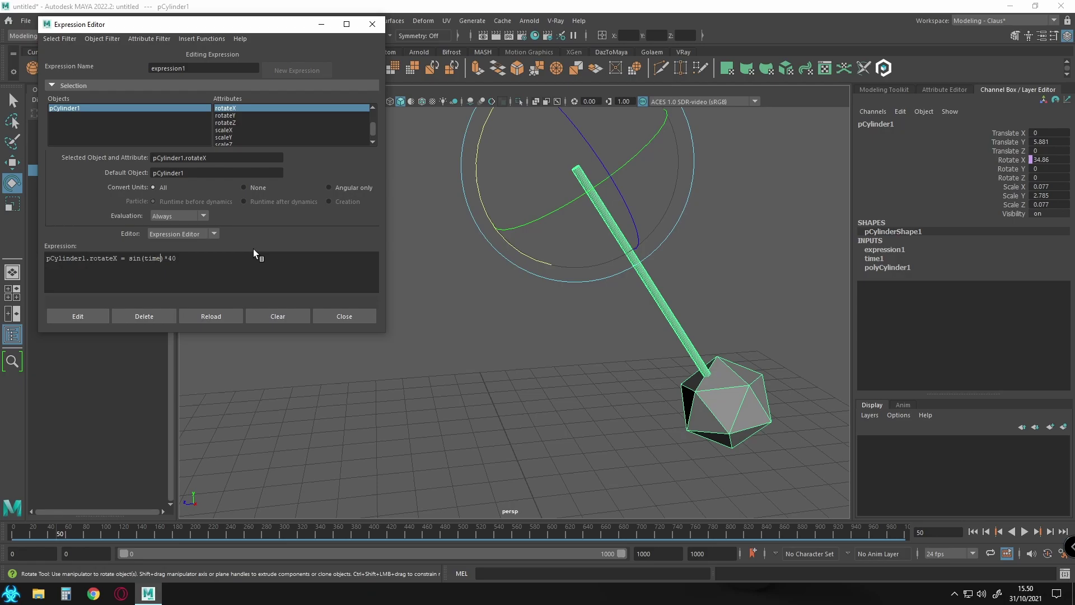
{"action": "type", "text": "*5"}
{"action": "left_click", "coordinate": [88, 317]}
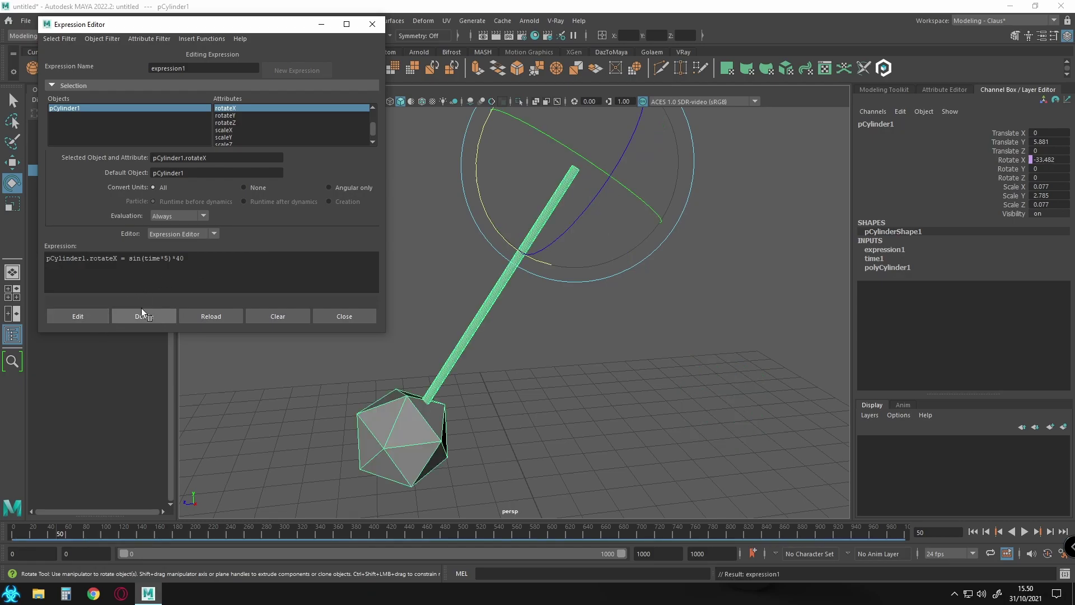
Step: Play the faster swing from frame 0, stop, and rewind to frame 0
{"action": "left_click", "coordinate": [590, 348]}
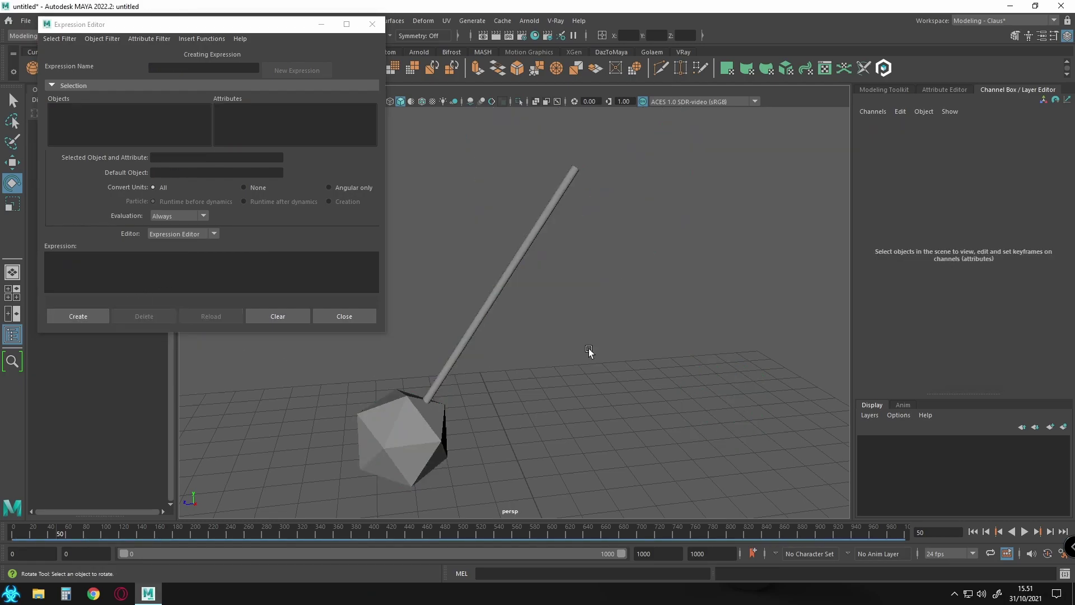
{"action": "key", "text": "alt+shift+v"}
{"action": "key", "text": "alt+v"}
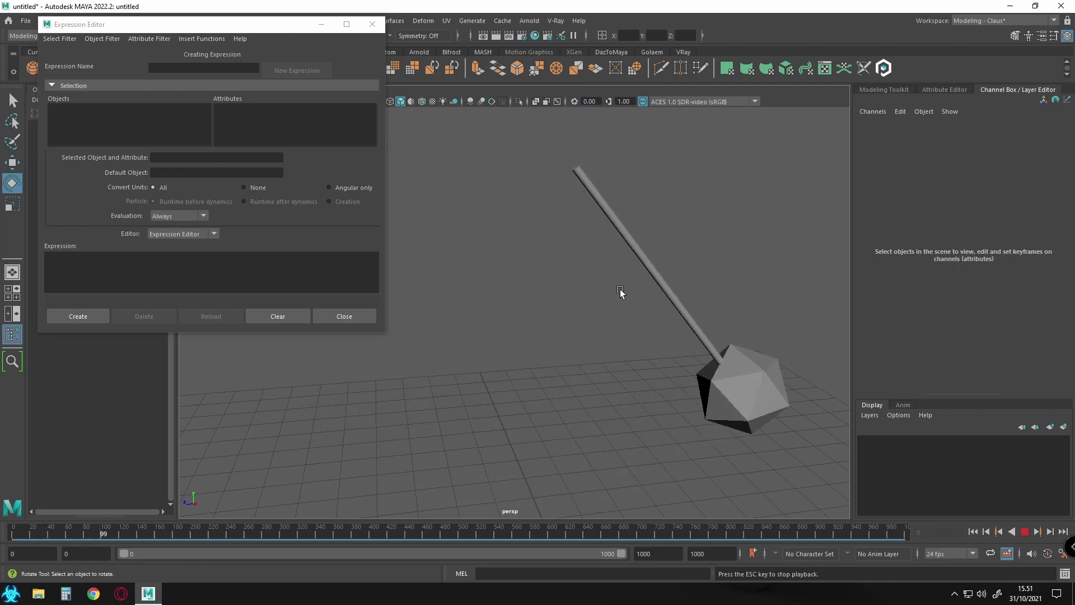
{"action": "key", "text": "Escape"}
{"action": "key", "text": "alt+shift+v"}
{"action": "left_click_drag", "start_coordinate": [541, 294], "coordinate": [441, 266], "text": "alt"}
Step: Close the Expression Editor, then select pCylinder1 and frame the view on it
{"action": "left_click_drag", "start_coordinate": [257, 36], "coordinate": [613, 111]}
{"action": "left_click", "coordinate": [740, 99]}
{"action": "left_click", "coordinate": [64, 169]}
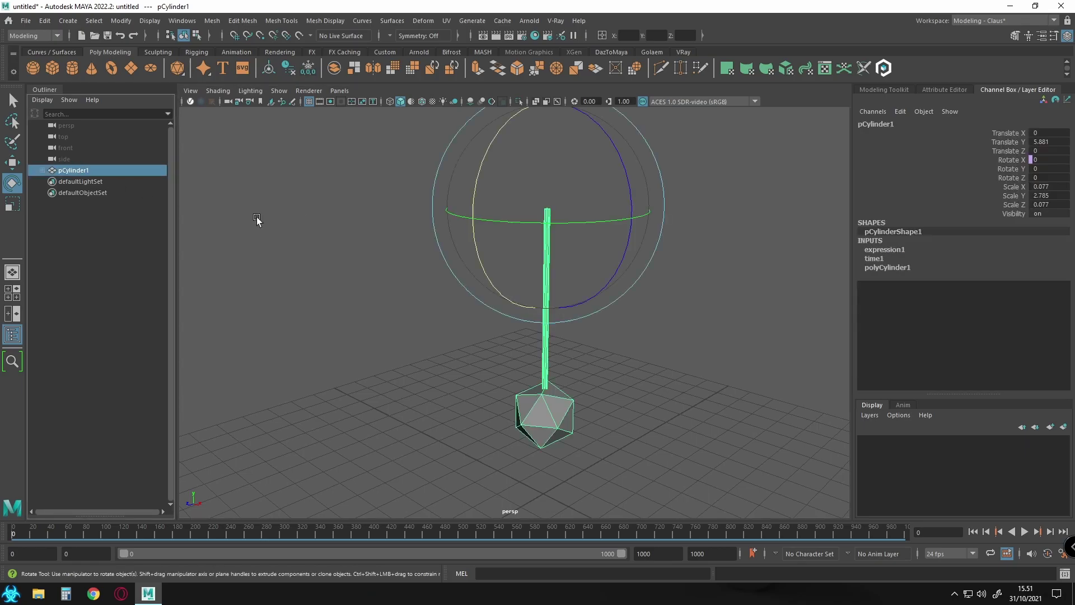
{"action": "key", "text": "f"}
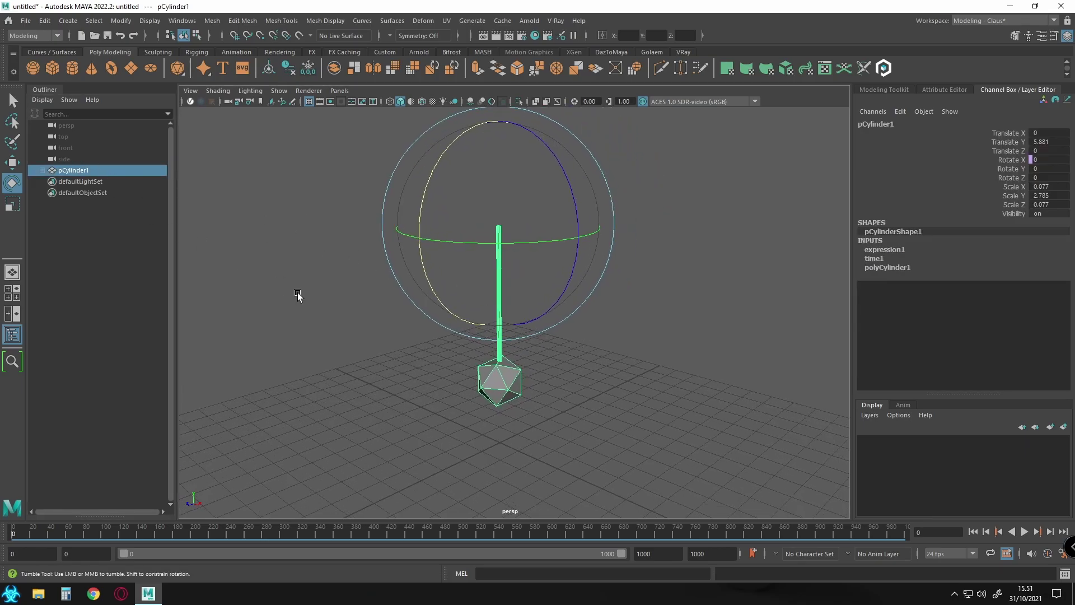
{"action": "left_click_drag", "start_coordinate": [297, 296], "coordinate": [321, 300], "text": "alt"}
Step: Duplicate the pendulum along X, repeating with Shift+D, into a row of six
{"action": "key", "text": "w"}
{"action": "left_click_drag", "start_coordinate": [598, 242], "coordinate": [683, 256], "text": "shift"}
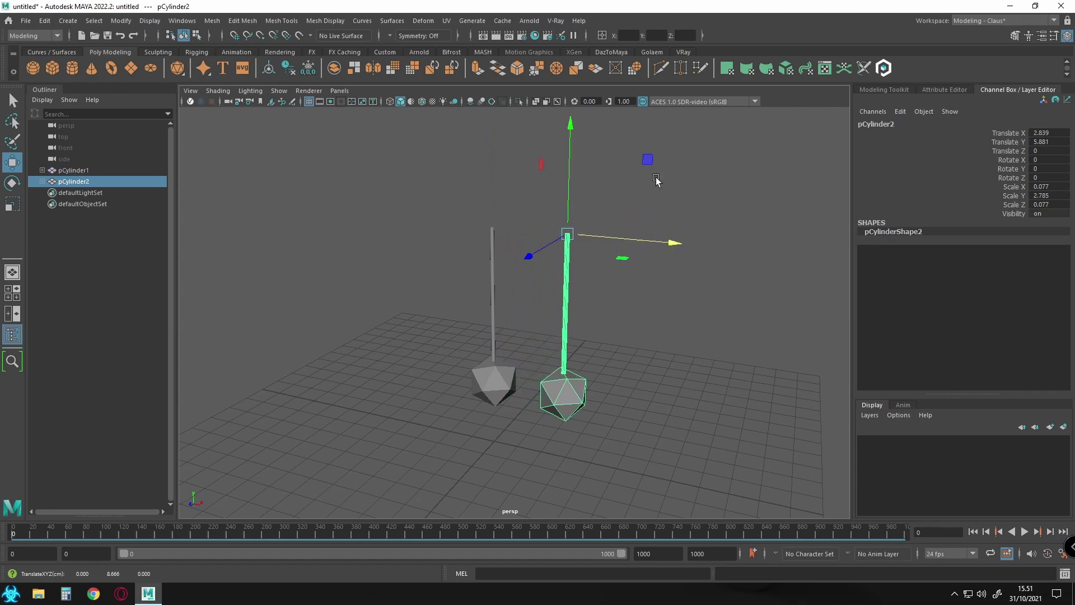
{"action": "key", "text": "shift+d"}
{"action": "key", "text": "shift+d"}
{"action": "key", "text": "shift+d"}
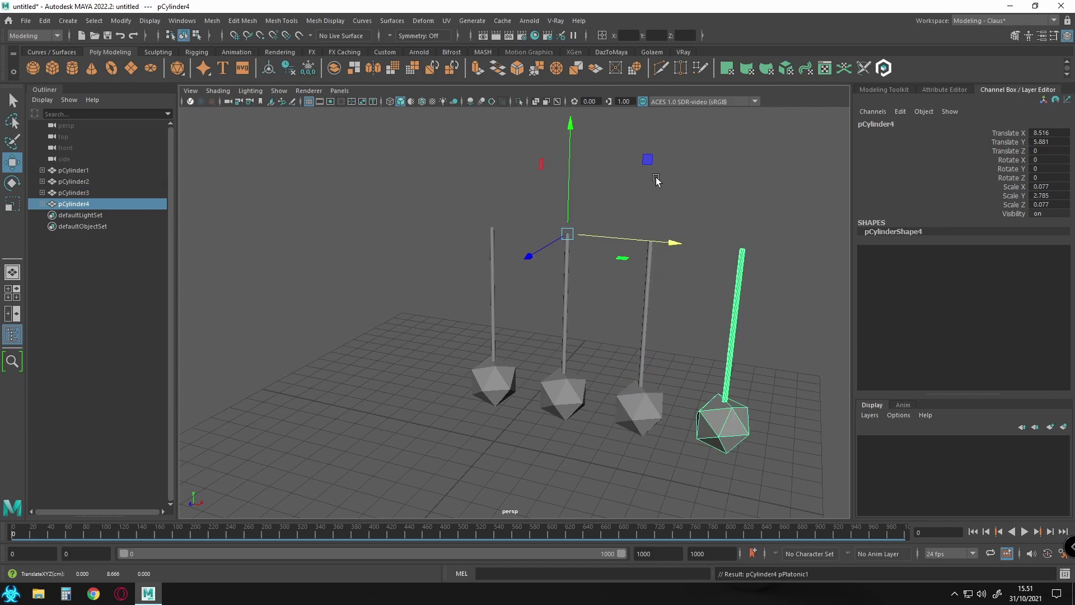
{"action": "key", "text": "shift+d"}
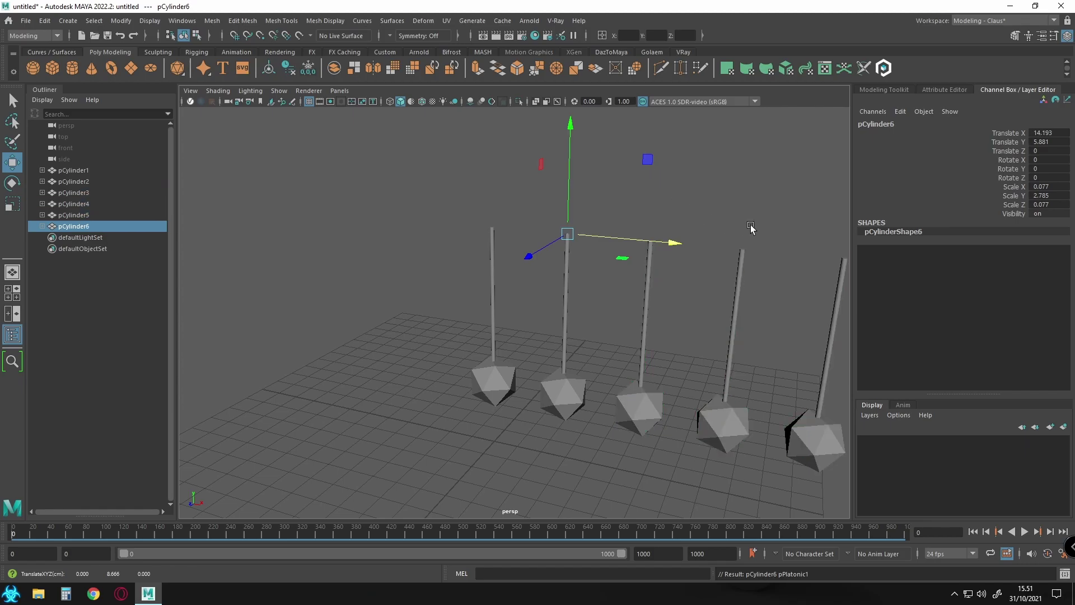
{"action": "middle_click_drag", "start_coordinate": [752, 227], "coordinate": [565, 238], "text": "alt"}
{"action": "left_click_drag", "start_coordinate": [565, 238], "coordinate": [410, 247], "text": "alt"}
{"action": "scroll", "coordinate": [418, 253], "scroll_direction": "up", "scroll_amount": 2}
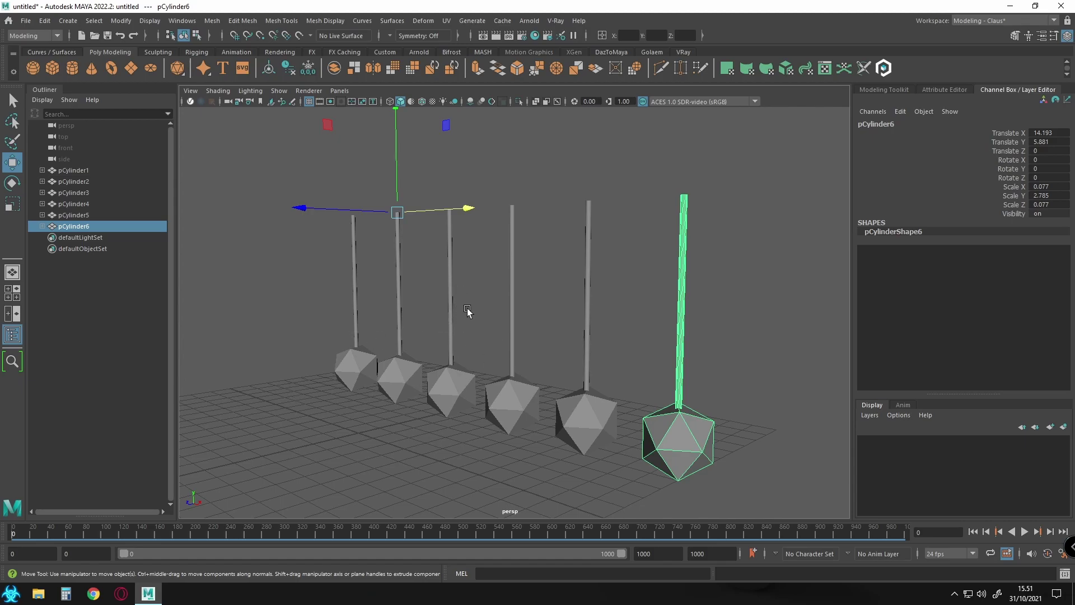
Step: Raise the second pendulum's bob up its stem by moving its vertices on Y
{"action": "left_click", "coordinate": [399, 243]}
{"action": "left_click_drag", "start_coordinate": [409, 288], "coordinate": [423, 314], "text": "alt"}
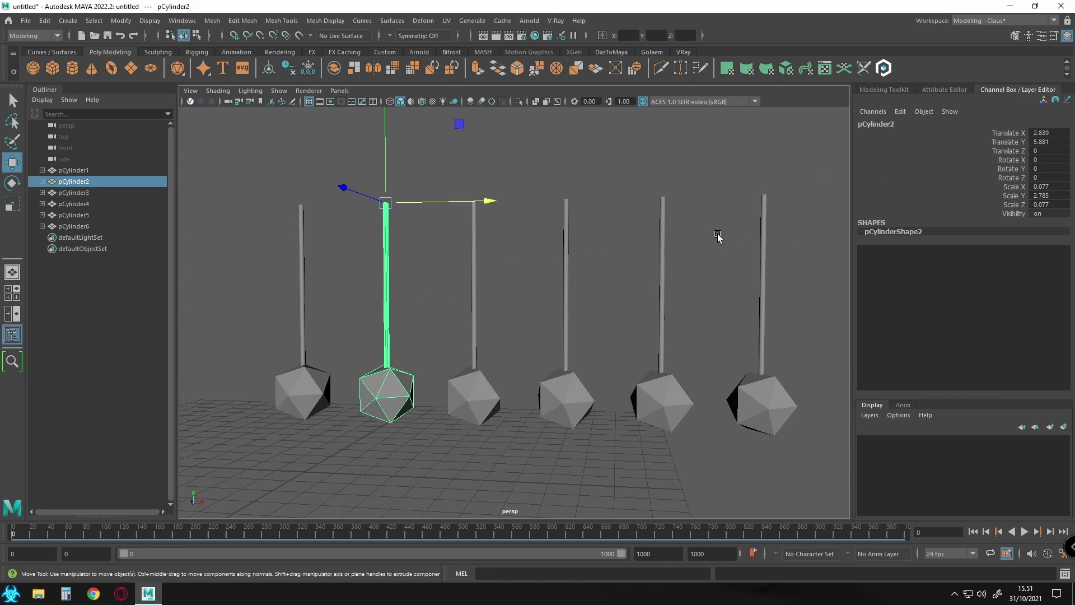
{"action": "key", "text": "r"}
{"action": "scroll", "coordinate": [432, 167], "scroll_direction": "down", "scroll_amount": 2}
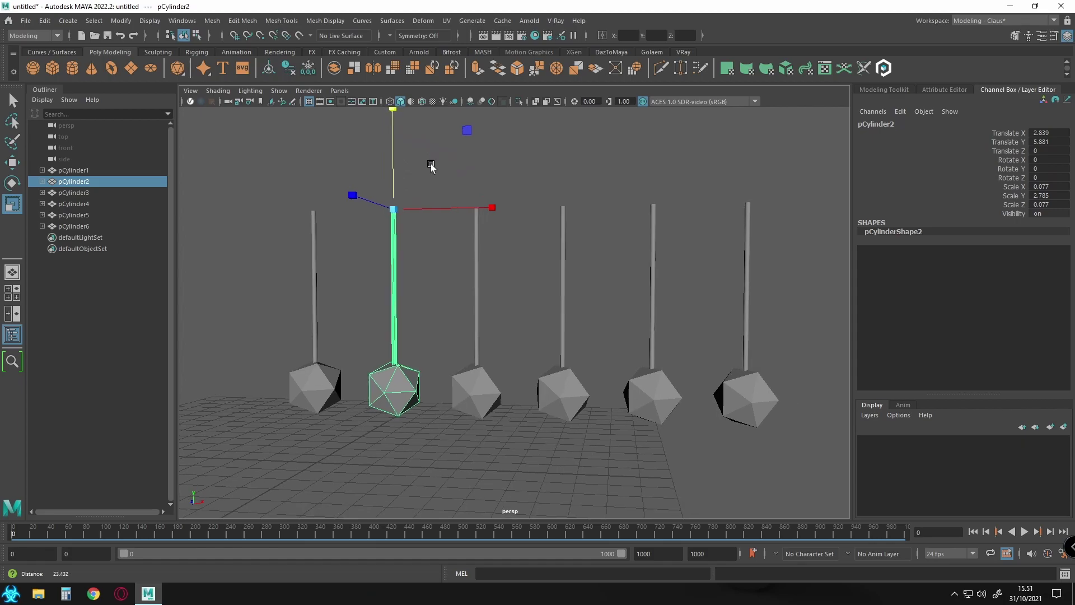
{"action": "left_click_drag", "start_coordinate": [431, 166], "coordinate": [407, 160], "text": "alt"}
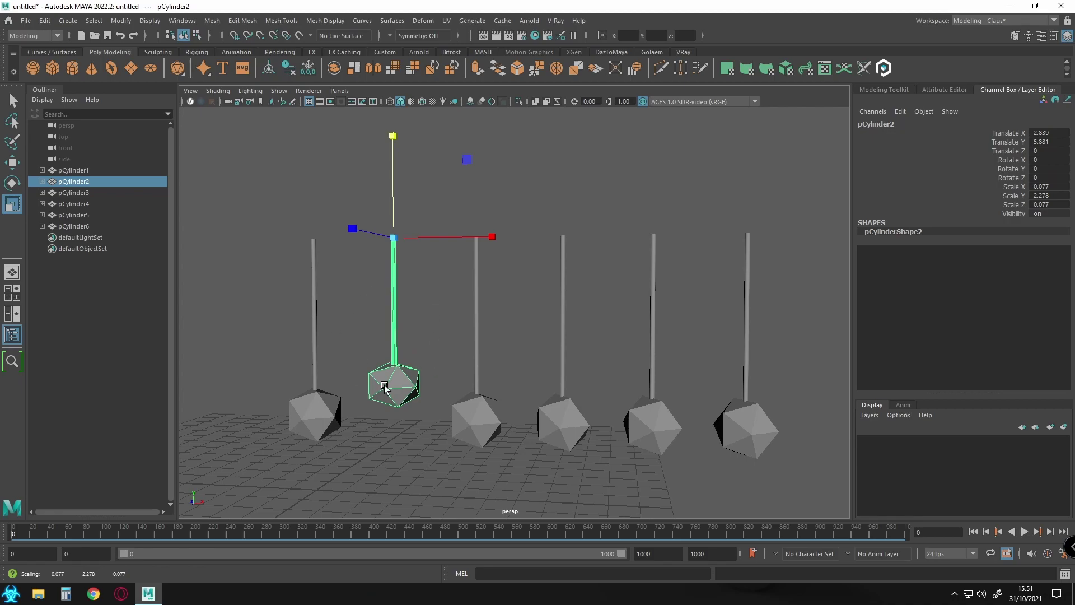
{"action": "key", "text": "ctrl+z"}
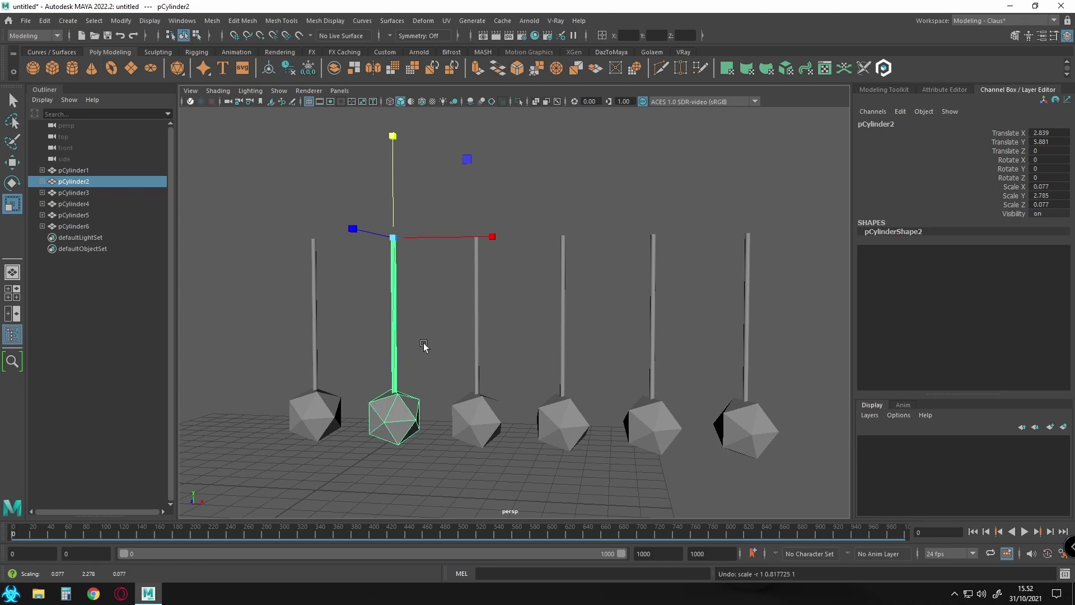
{"action": "right_click_drag", "start_coordinate": [437, 309], "coordinate": [372, 291]}
{"action": "left_click_drag", "start_coordinate": [355, 358], "coordinate": [418, 479]}
{"action": "key", "text": "w"}
{"action": "left_click_drag", "start_coordinate": [398, 335], "coordinate": [396, 286]}
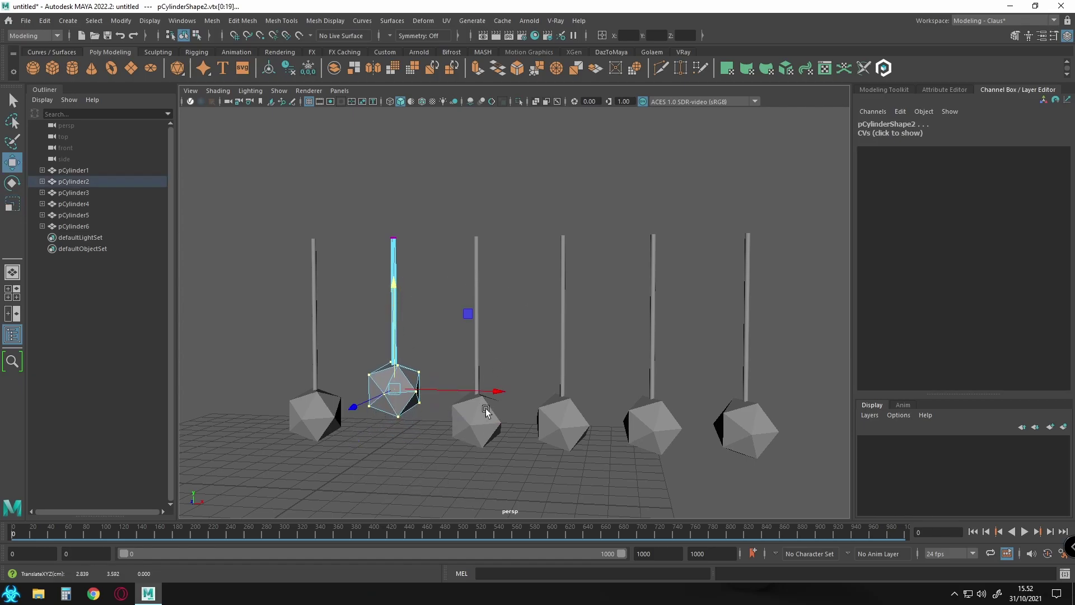
{"action": "left_click", "coordinate": [467, 308]}
Step: Raise the third pendulum's bob higher, then lower the second bob slightly
{"action": "left_click", "coordinate": [476, 274]}
{"action": "right_click_drag", "start_coordinate": [518, 294], "coordinate": [445, 287]}
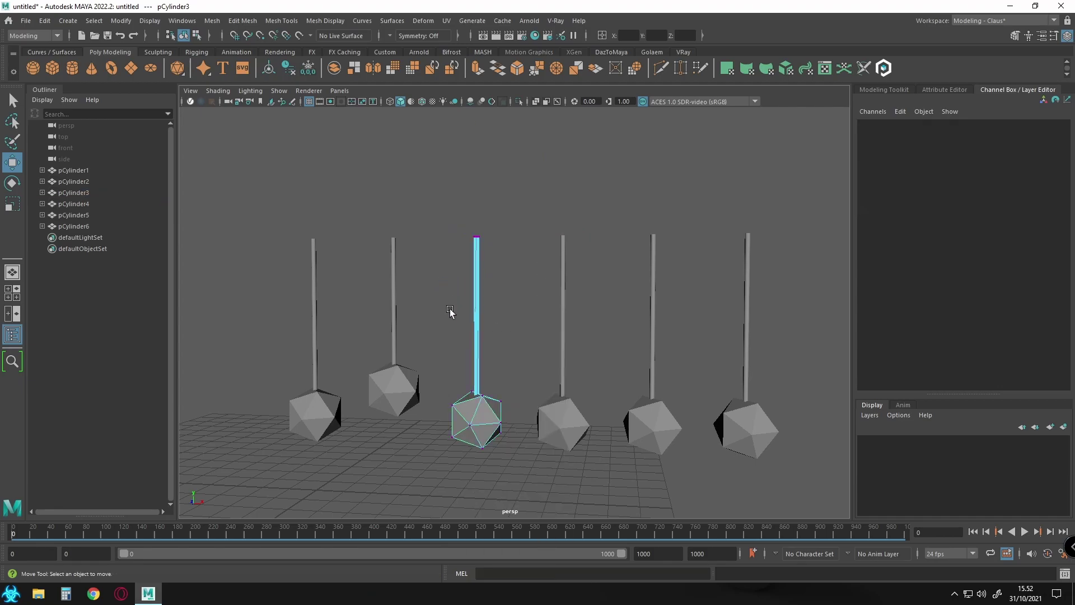
{"action": "left_click_drag", "start_coordinate": [445, 352], "coordinate": [546, 486]}
{"action": "left_click_drag", "start_coordinate": [477, 317], "coordinate": [487, 281]}
{"action": "left_click", "coordinate": [395, 375]}
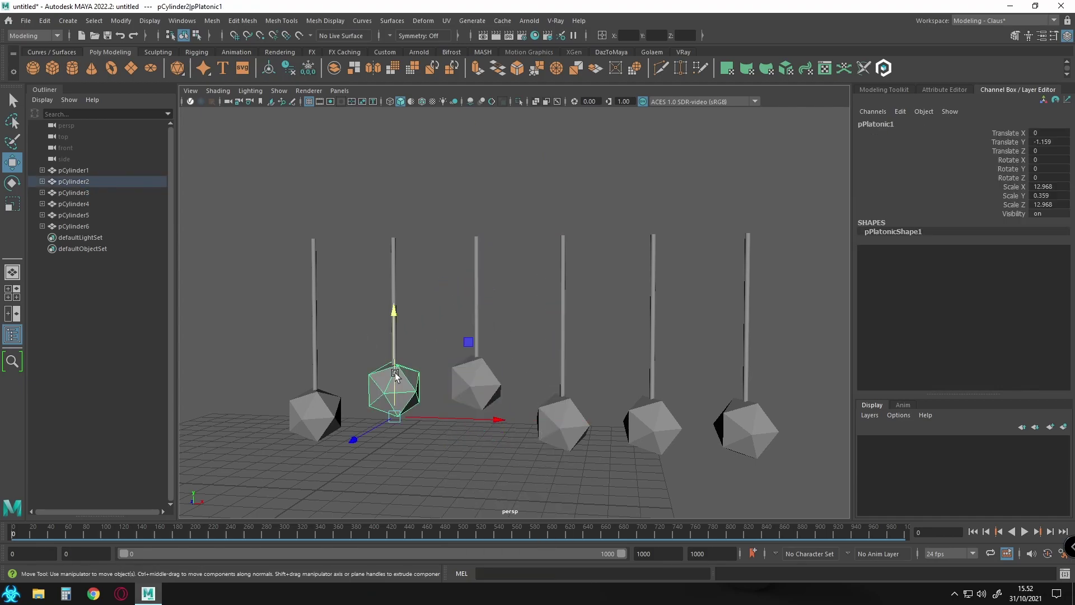
{"action": "left_click", "coordinate": [398, 308]}
{"action": "left_click", "coordinate": [394, 280]}
{"action": "right_click_drag", "start_coordinate": [394, 280], "coordinate": [330, 307]}
{"action": "left_click_drag", "start_coordinate": [330, 307], "coordinate": [419, 458]}
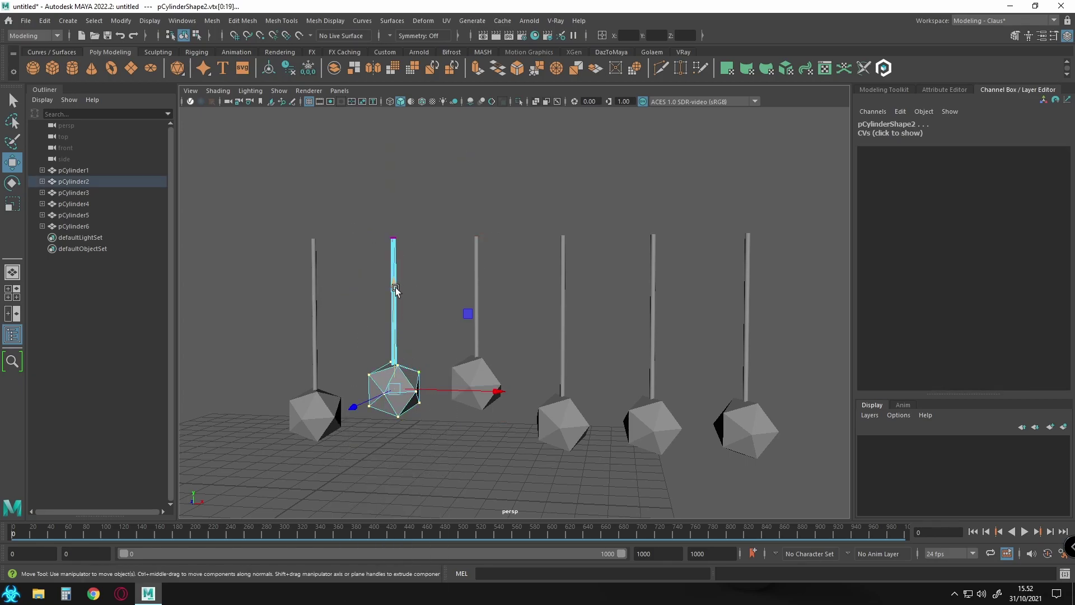
{"action": "left_click_drag", "start_coordinate": [396, 293], "coordinate": [395, 298]}
Step: Raise the fourth and fifth pendulums' bobs progressively higher along Y
{"action": "left_click", "coordinate": [565, 425]}
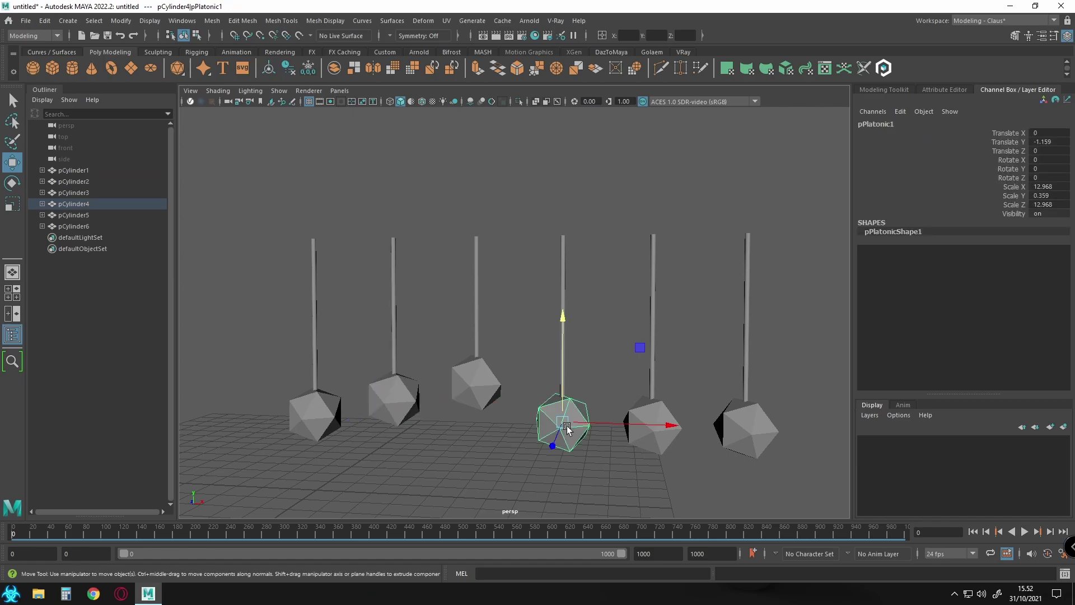
{"action": "left_click", "coordinate": [560, 288]}
{"action": "right_click_drag", "start_coordinate": [561, 284], "coordinate": [509, 284]}
{"action": "left_click_drag", "start_coordinate": [513, 368], "coordinate": [594, 457]}
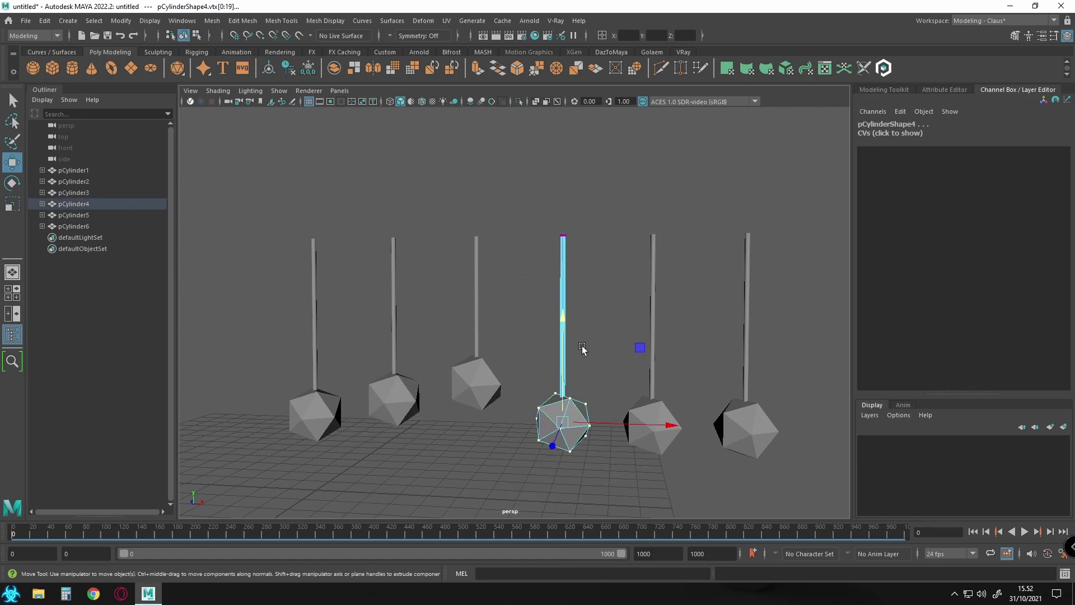
{"action": "left_click_drag", "start_coordinate": [559, 311], "coordinate": [583, 268]}
{"action": "left_click", "coordinate": [656, 274]}
{"action": "right_click_drag", "start_coordinate": [662, 277], "coordinate": [636, 300]}
{"action": "left_click_drag", "start_coordinate": [625, 314], "coordinate": [733, 518]}
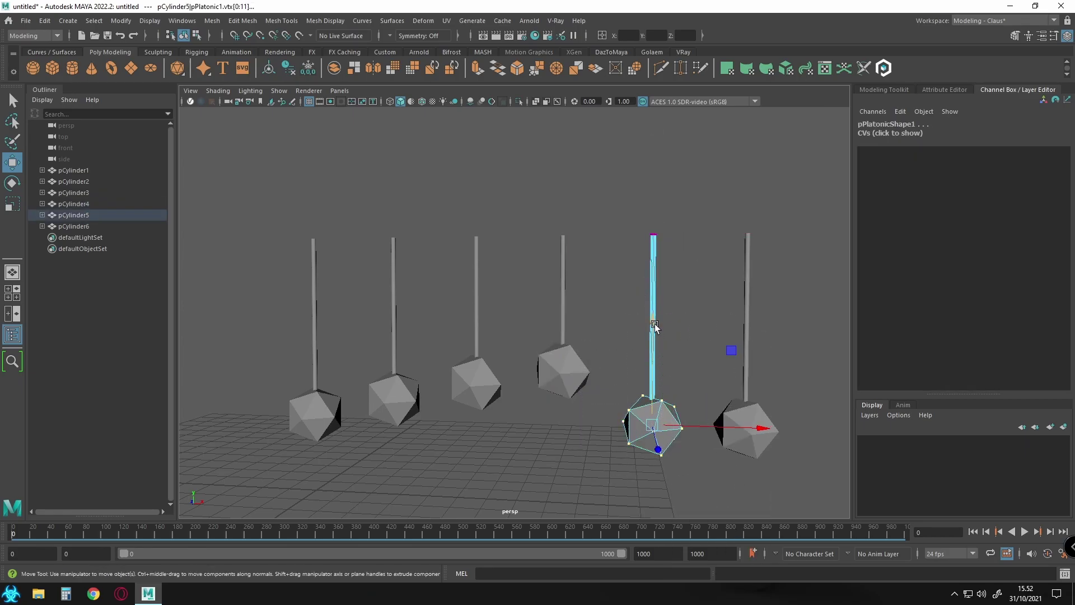
{"action": "left_click_drag", "start_coordinate": [653, 329], "coordinate": [658, 258]}
Step: Raise the sixth pendulum's bob highest and return to object mode
{"action": "left_click", "coordinate": [747, 259]}
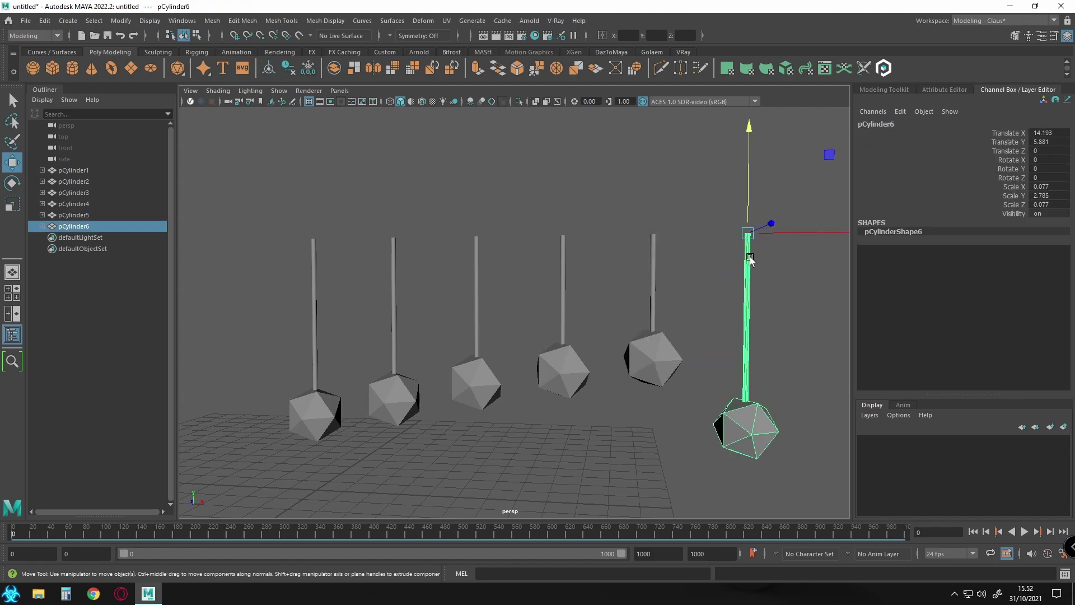
{"action": "right_click_drag", "start_coordinate": [750, 257], "coordinate": [714, 256]}
{"action": "left_click_drag", "start_coordinate": [694, 336], "coordinate": [813, 475]}
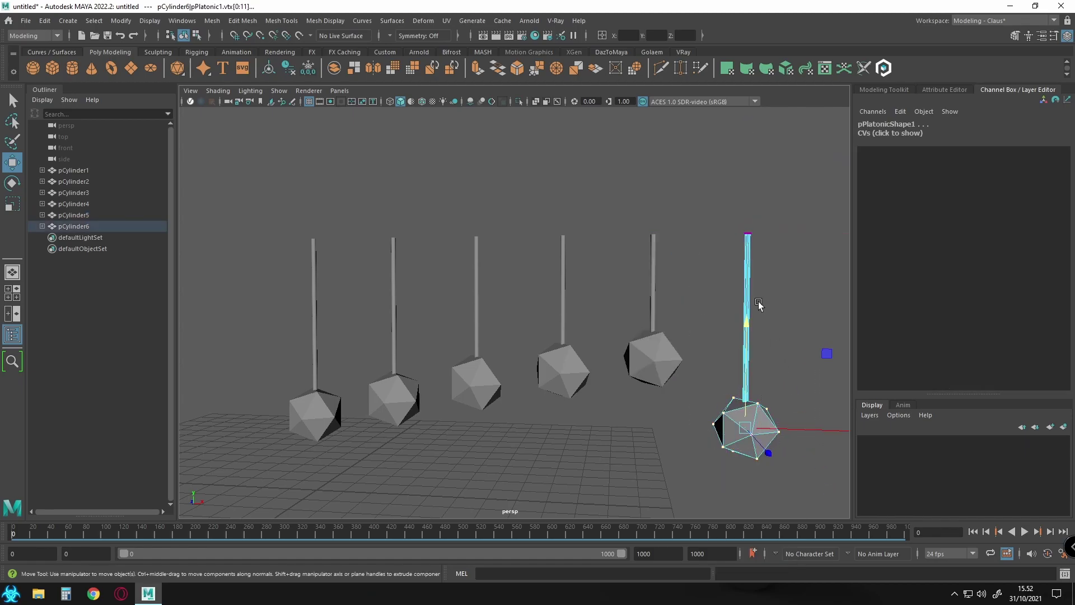
{"action": "left_click_drag", "start_coordinate": [743, 336], "coordinate": [763, 235]}
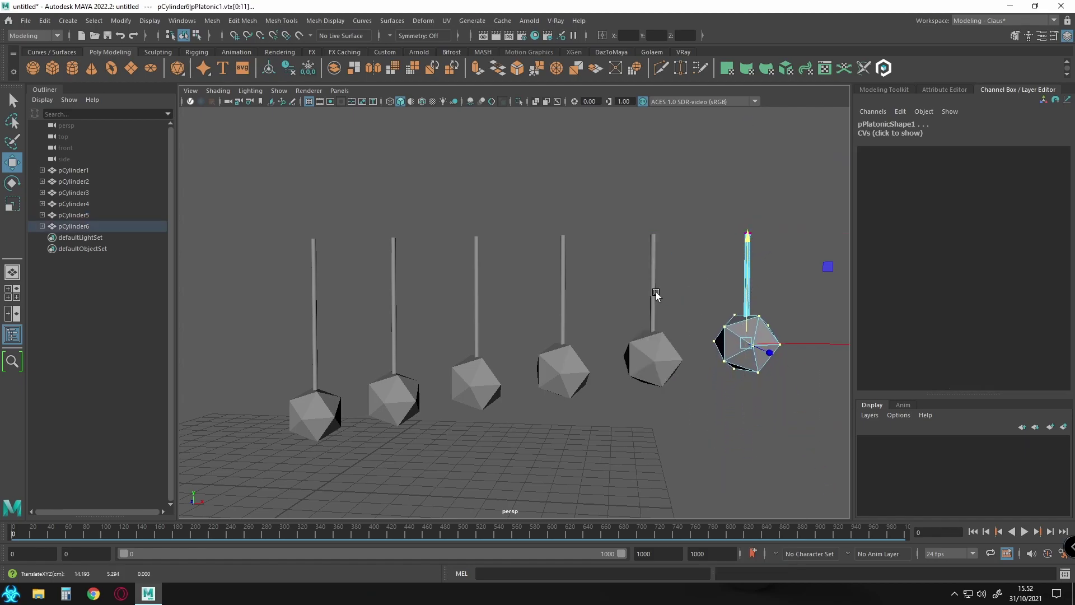
{"action": "left_click_drag", "start_coordinate": [671, 329], "coordinate": [603, 327], "text": "alt"}
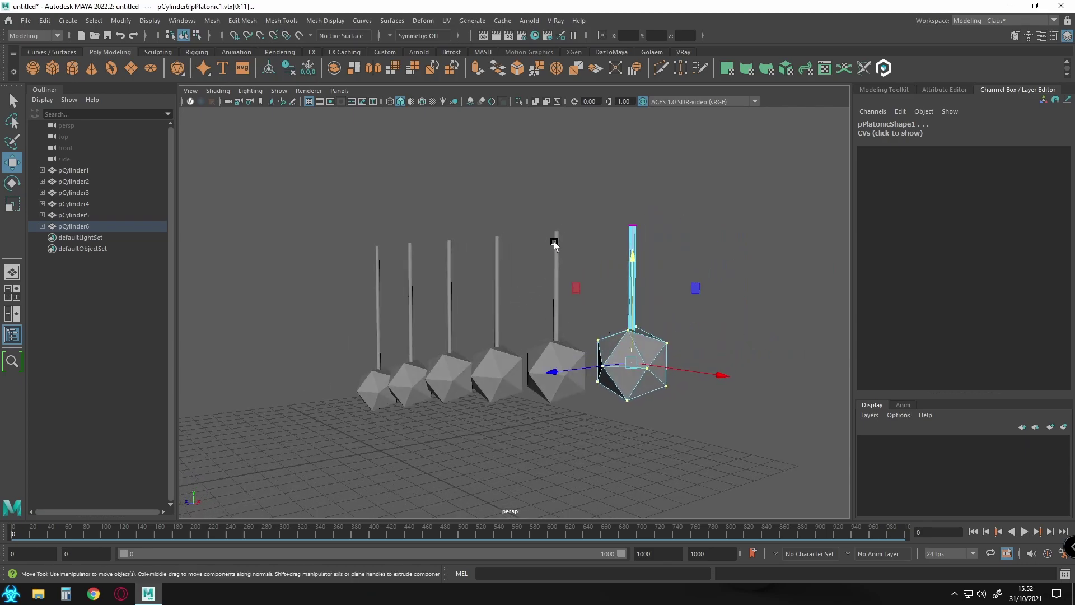
{"action": "right_click_drag", "start_coordinate": [541, 247], "coordinate": [597, 224]}
{"action": "mouse_move", "coordinate": [639, 386]}
{"action": "left_mouse_down", "text": "alt"}
{"action": "mouse_move", "coordinate": [661, 411]}
{"action": "mouse_move", "coordinate": [636, 404]}
{"action": "left_mouse_up", "text": "alt"}
Step: Check the row in four views, then return to a single perspective view of all six
{"action": "key", "text": "space"}
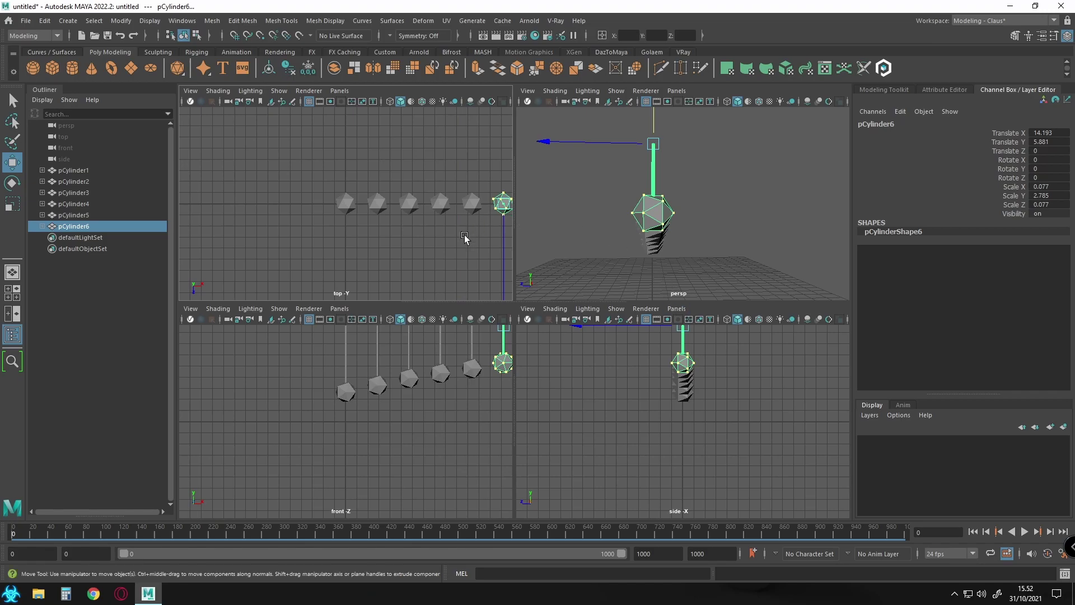
{"action": "middle_click_drag", "start_coordinate": [432, 431], "coordinate": [348, 442], "text": "alt"}
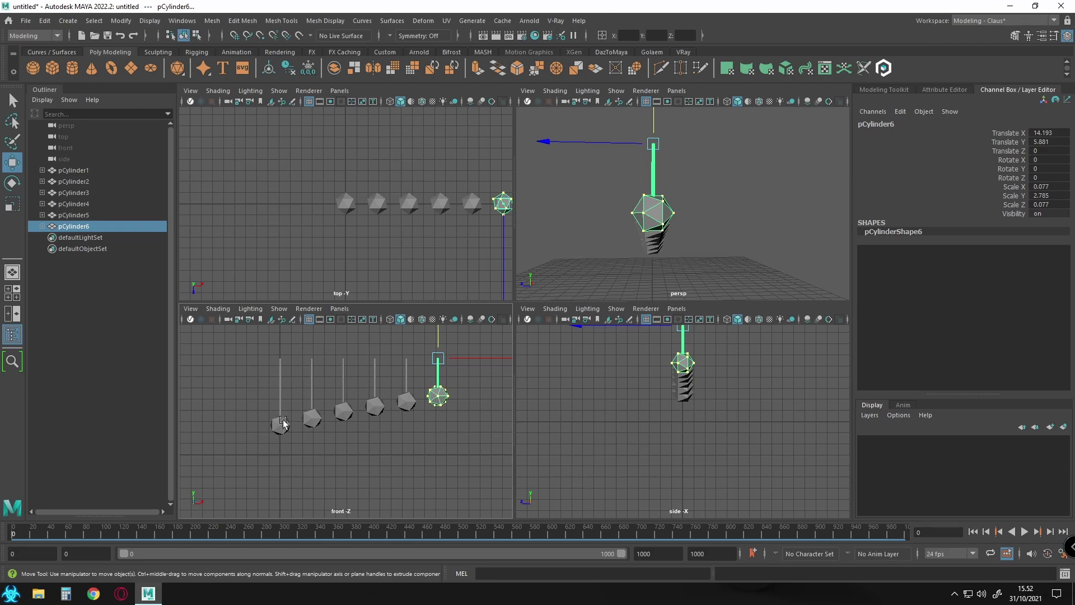
{"action": "left_click", "coordinate": [731, 165]}
{"action": "key", "text": "space"}
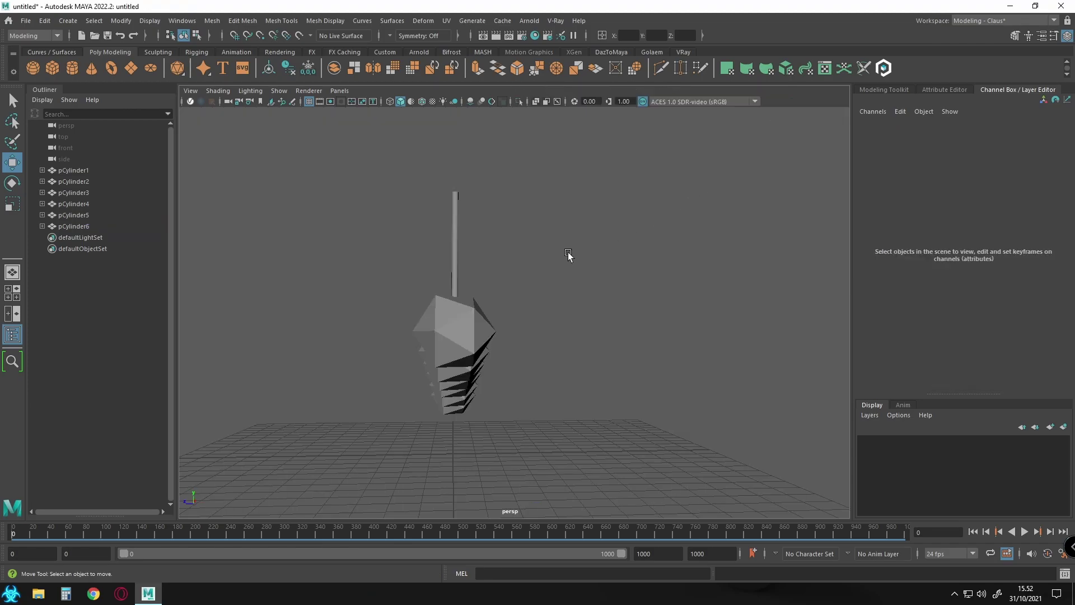
{"action": "left_click_drag", "start_coordinate": [450, 302], "coordinate": [540, 300], "text": "alt"}
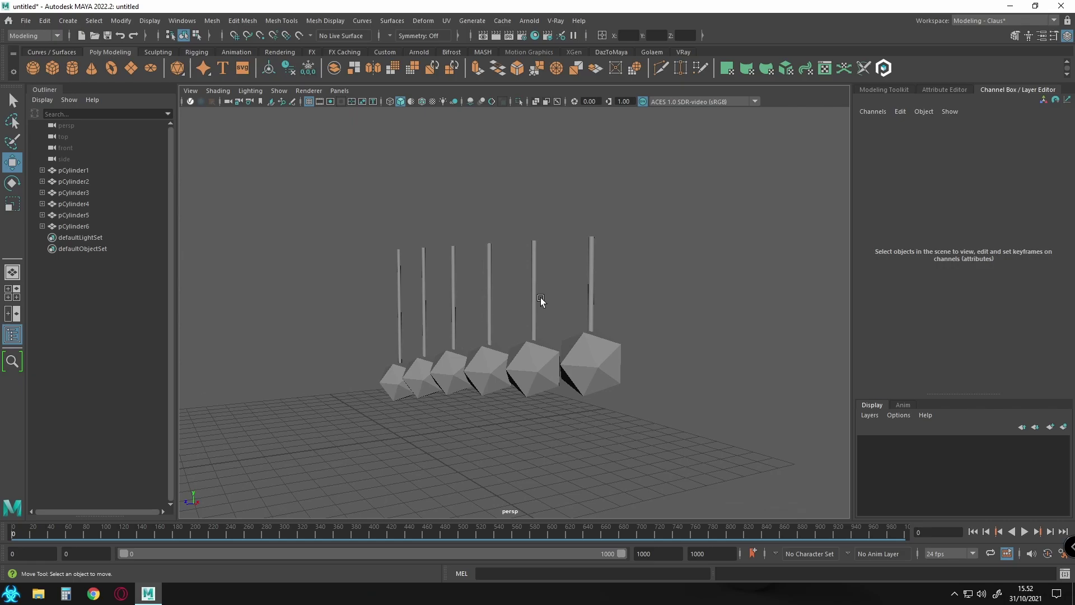
Step: Select pCylinder1 and open the Expression Editor from its Rotate X channel
{"action": "left_click", "coordinate": [399, 259]}
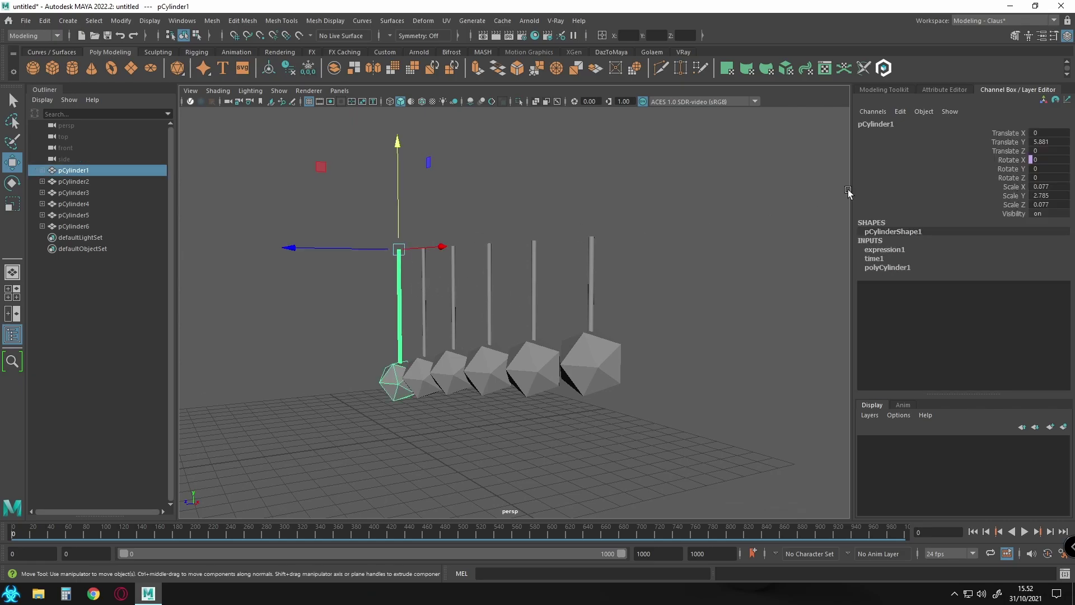
{"action": "key", "text": "e"}
{"action": "left_click", "coordinate": [1006, 159]}
{"action": "left_click", "coordinate": [900, 111]}
{"action": "left_click", "coordinate": [916, 122]}
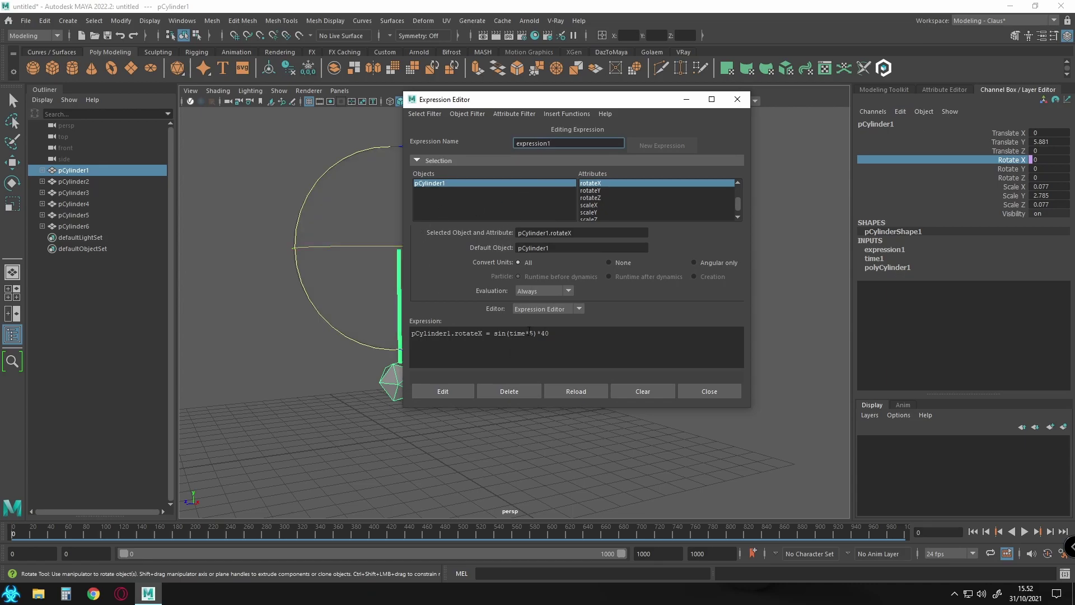
Step: Copy the sin(time*5)*40 expression line and select pCylinder2
{"action": "left_click", "coordinate": [582, 333]}
{"action": "left_click_drag", "start_coordinate": [583, 334], "coordinate": [524, 333]}
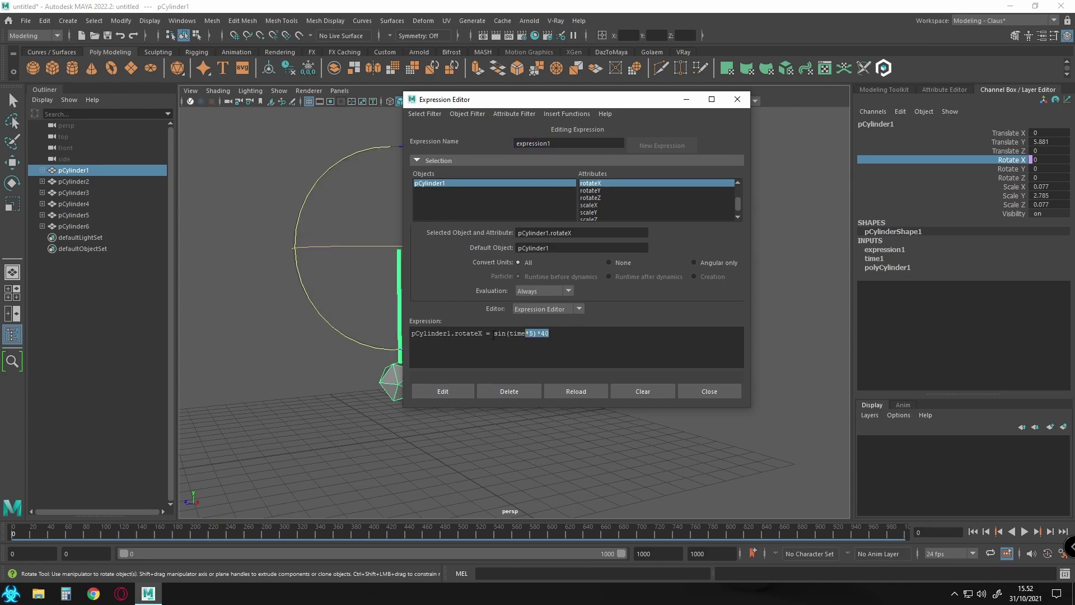
{"action": "triple_click", "coordinate": [562, 333]}
{"action": "key", "text": "ctrl+c"}
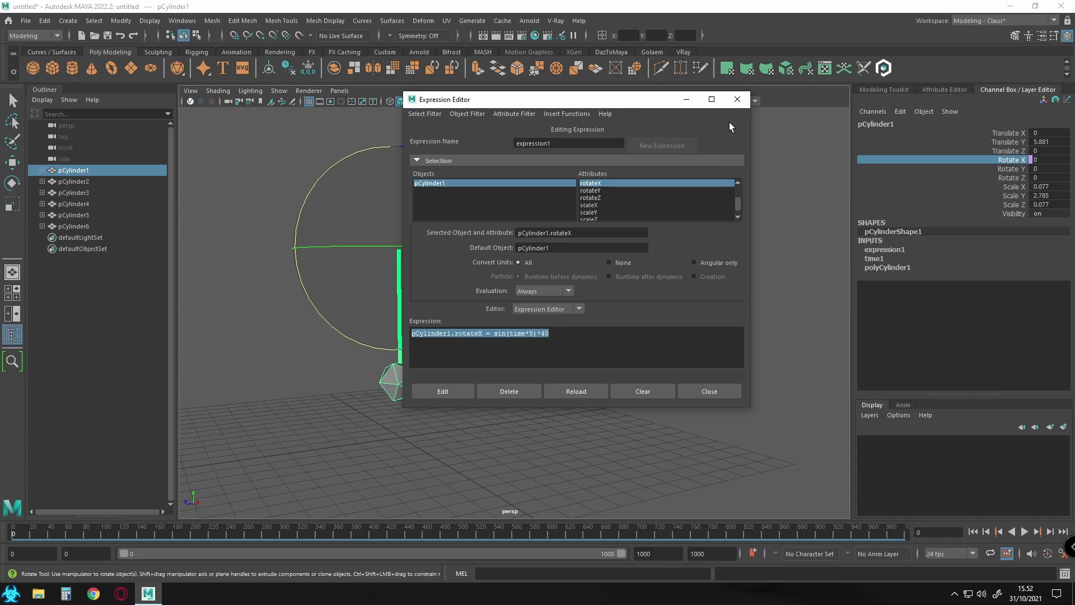
{"action": "mouse_move", "coordinate": [669, 107]}
{"action": "left_mouse_down"}
{"action": "mouse_move", "coordinate": [460, 120]}
{"action": "mouse_move", "coordinate": [895, 139]}
{"action": "left_mouse_up"}
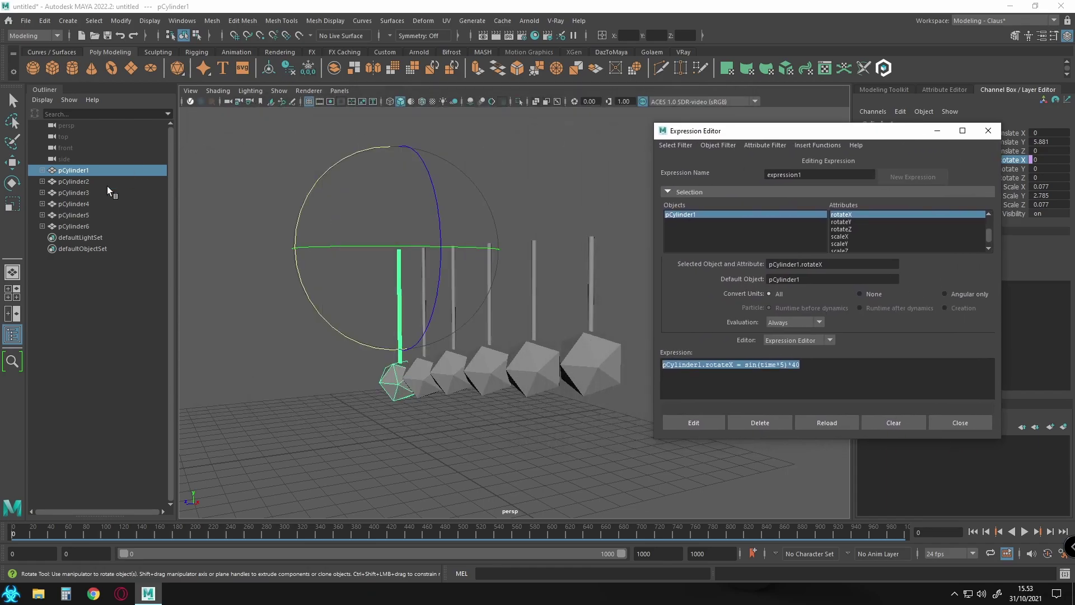
{"action": "left_click", "coordinate": [428, 259]}
{"action": "left_click", "coordinate": [424, 252]}
{"action": "key", "text": "w"}
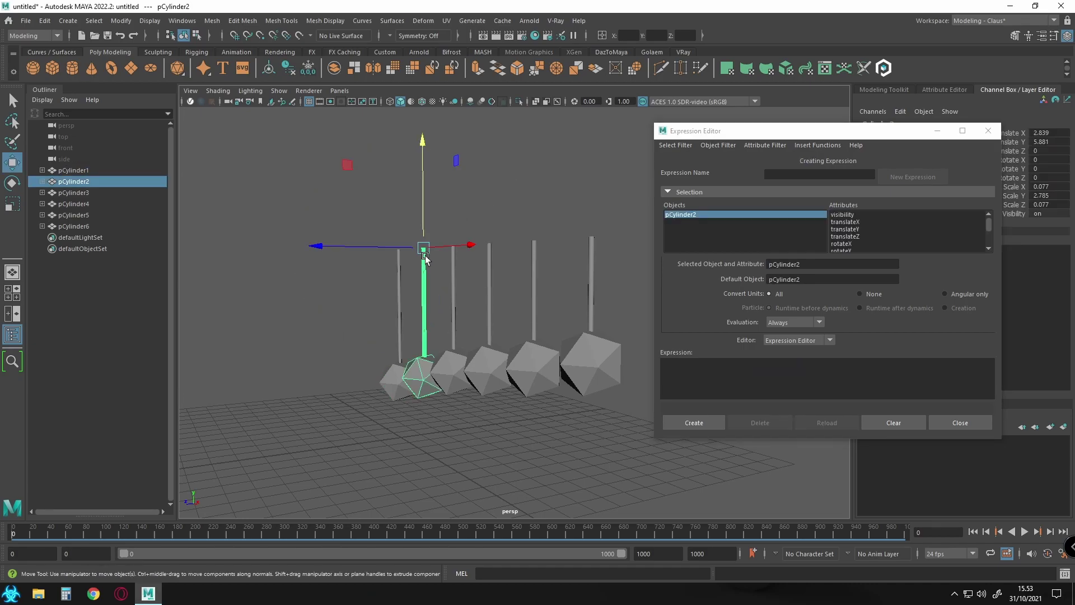
Step: Create pCylinder2's rotateX expression as sin(time*5.1)*40
{"action": "left_click", "coordinate": [855, 244]}
{"action": "scroll", "coordinate": [855, 236], "scroll_direction": "down", "scroll_amount": 1}
{"action": "left_click", "coordinate": [747, 373]}
{"action": "key", "text": "ctrl+v"}
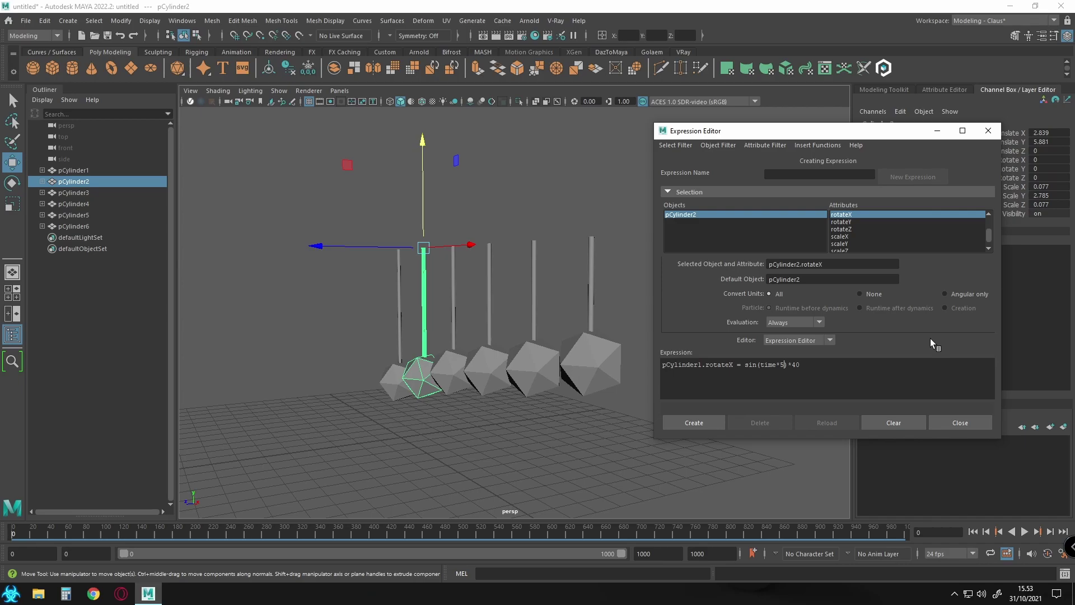
{"action": "type", "text": ".1"}
{"action": "left_click", "coordinate": [704, 420]}
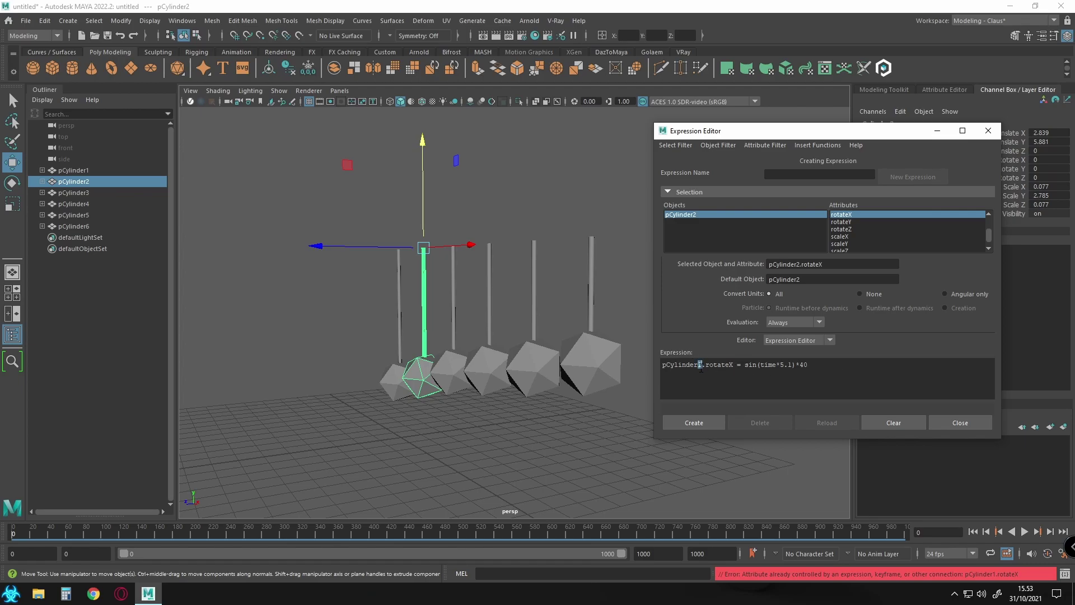
{"action": "left_click", "coordinate": [697, 418]}
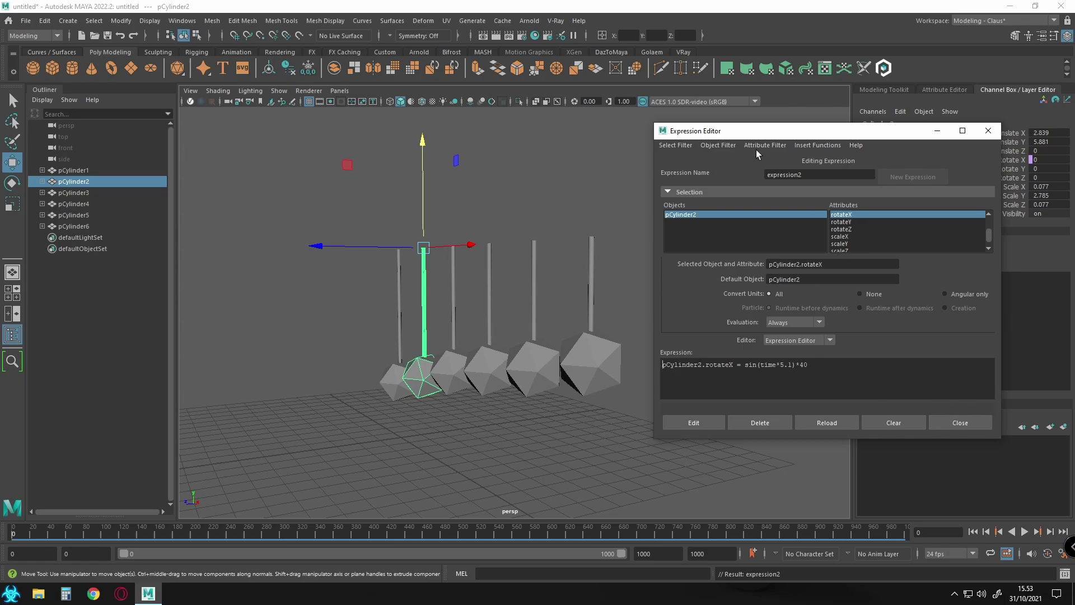
Step: Play the animation to watch the two pendulums swing at different rates
{"action": "left_click_drag", "start_coordinate": [772, 139], "coordinate": [775, 139]}
{"action": "left_click_drag", "start_coordinate": [822, 246], "coordinate": [844, 476]}
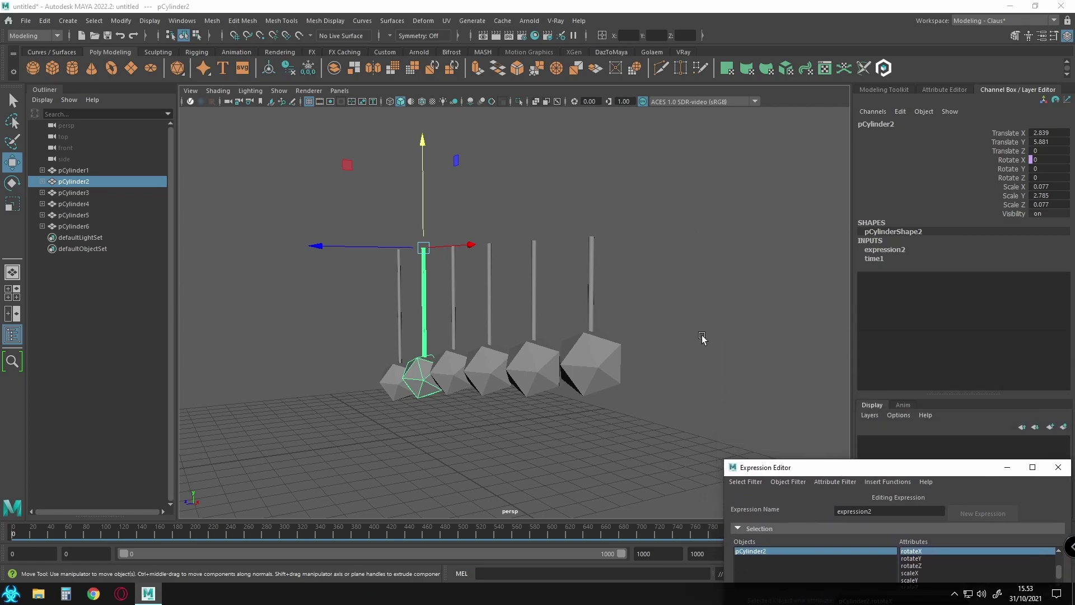
{"action": "left_click", "coordinate": [715, 242]}
{"action": "key", "text": "alt+v"}
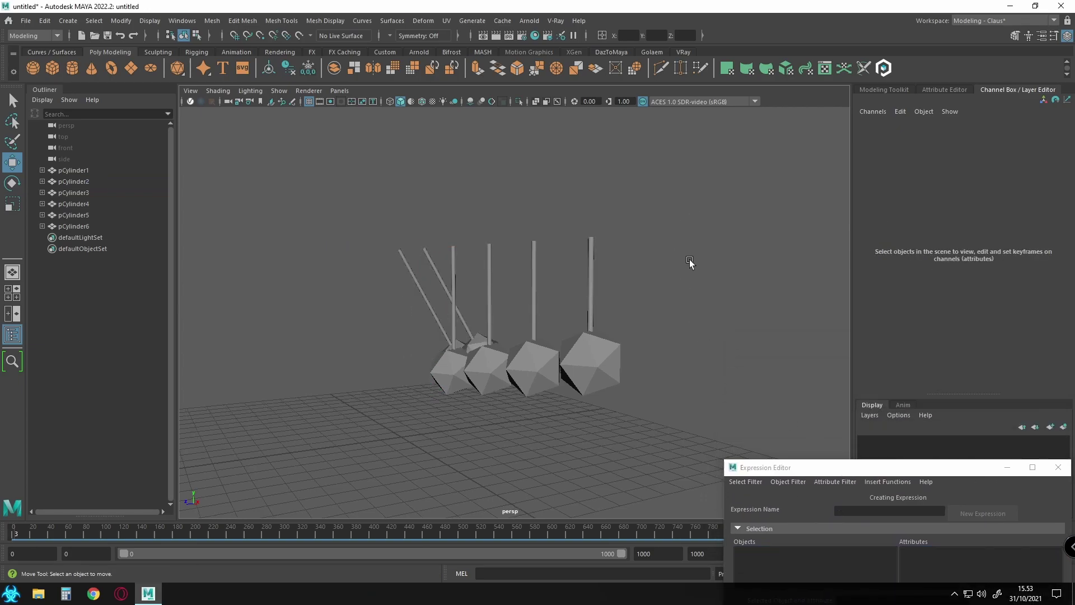
{"action": "left_click_drag", "start_coordinate": [495, 290], "coordinate": [450, 276], "text": "alt"}
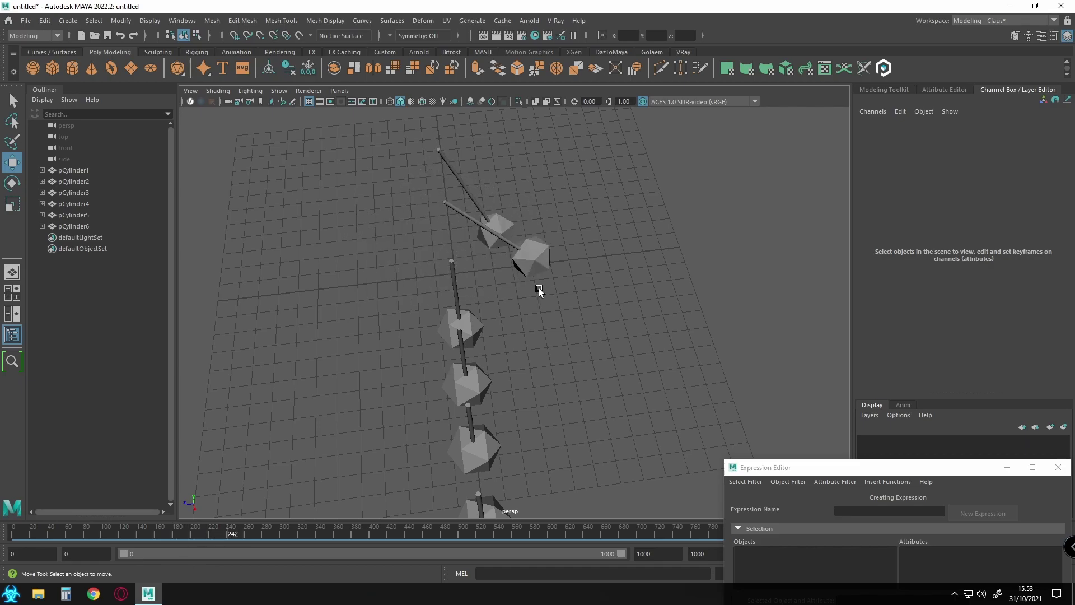
Step: Delete all of pCylinder2's expression text, apply it, and close the editor
{"action": "left_click_drag", "start_coordinate": [512, 334], "coordinate": [541, 281], "text": "alt"}
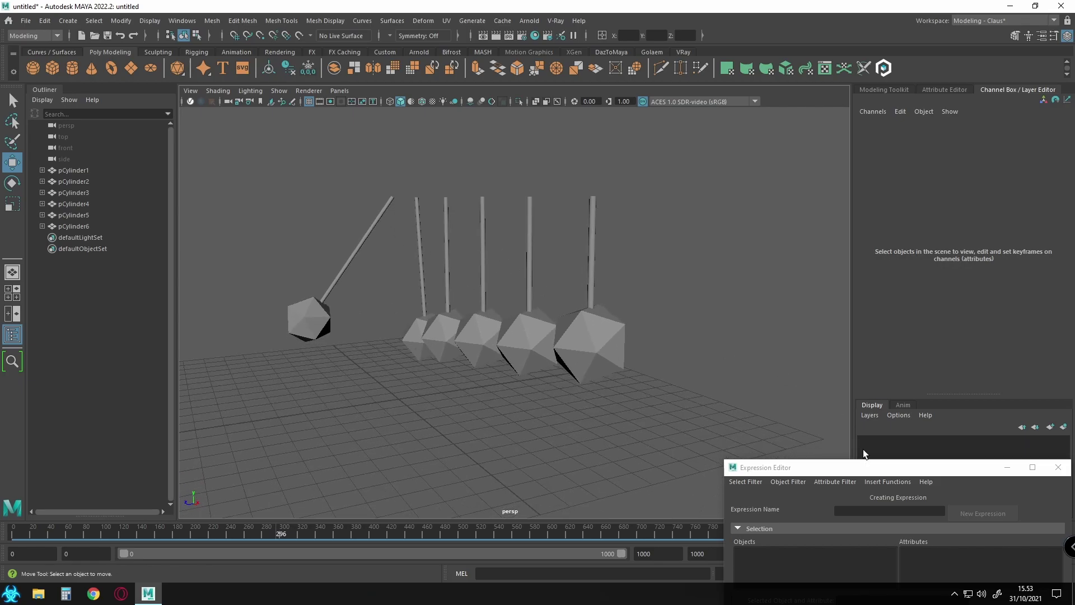
{"action": "left_click_drag", "start_coordinate": [863, 467], "coordinate": [763, 194]}
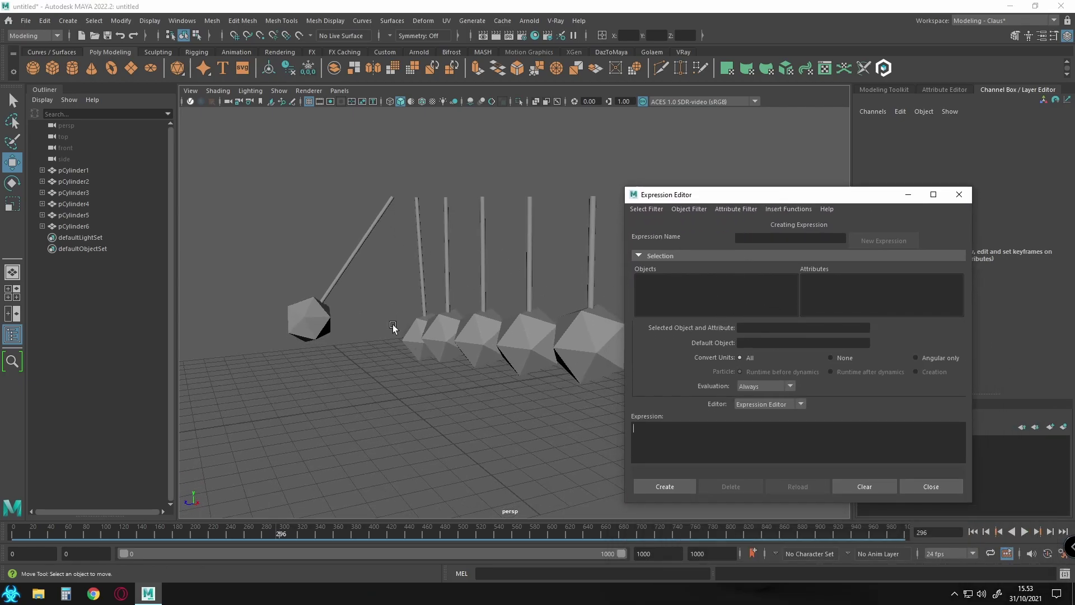
{"action": "left_click", "coordinate": [422, 222]}
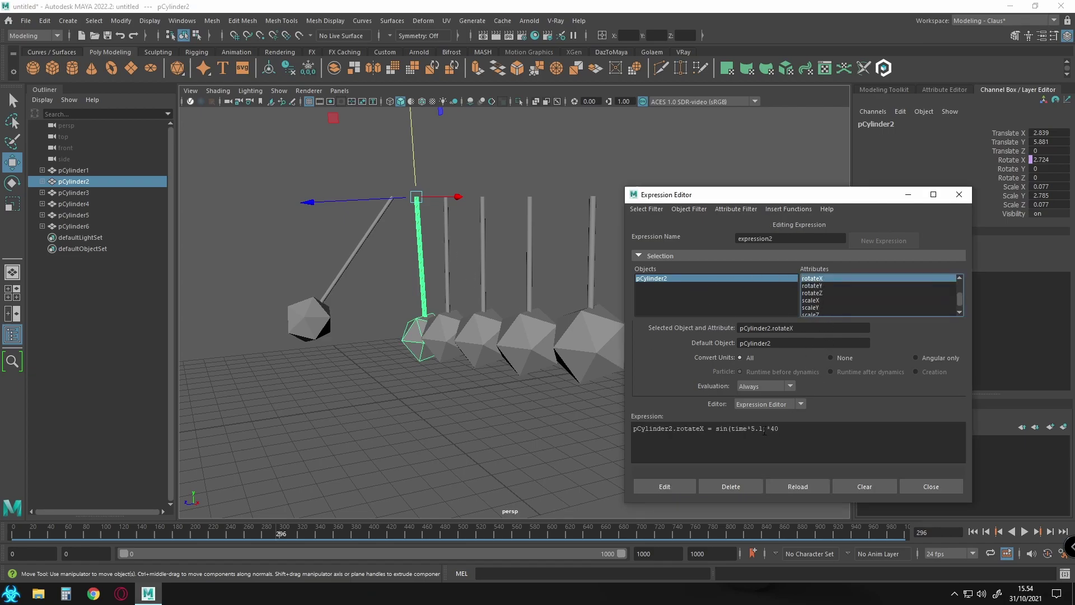
{"action": "left_click_drag", "start_coordinate": [778, 429], "coordinate": [592, 432]}
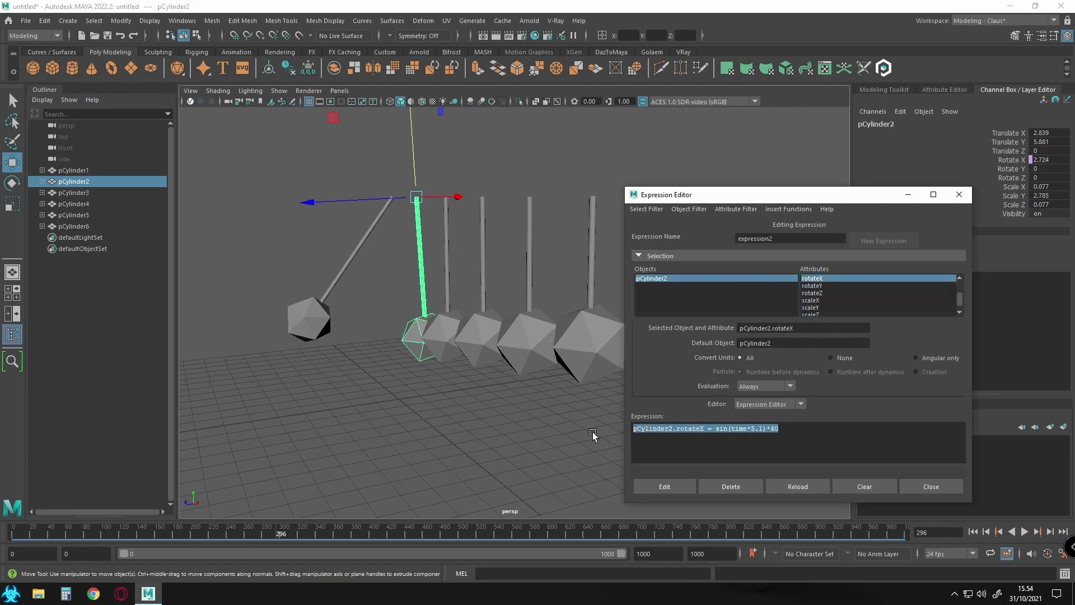
{"action": "key", "text": "BackSpace"}
{"action": "left_click", "coordinate": [667, 491]}
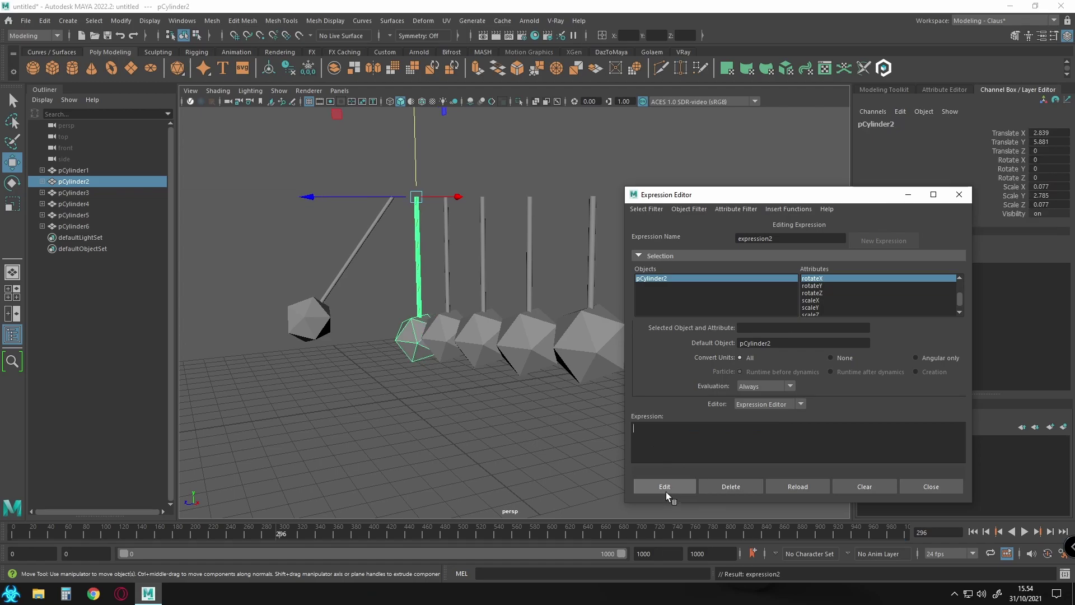
{"action": "left_click", "coordinate": [932, 486]}
Step: Play the animation briefly, then stop and rewind to frame 0
{"action": "left_click", "coordinate": [670, 269]}
{"action": "key", "text": "alt+shift+v"}
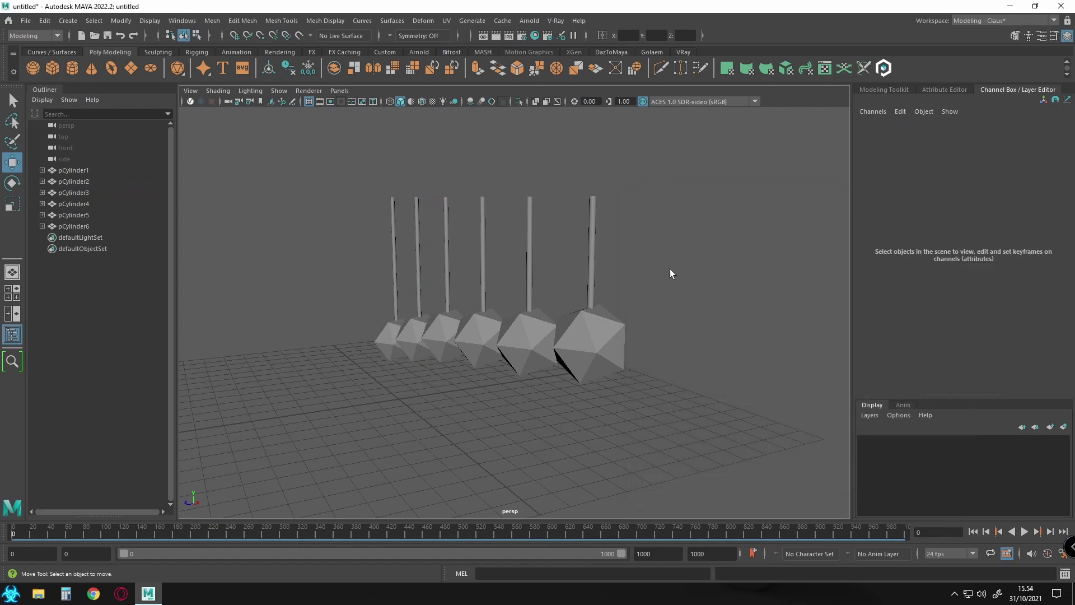
{"action": "key", "text": "alt+v"}
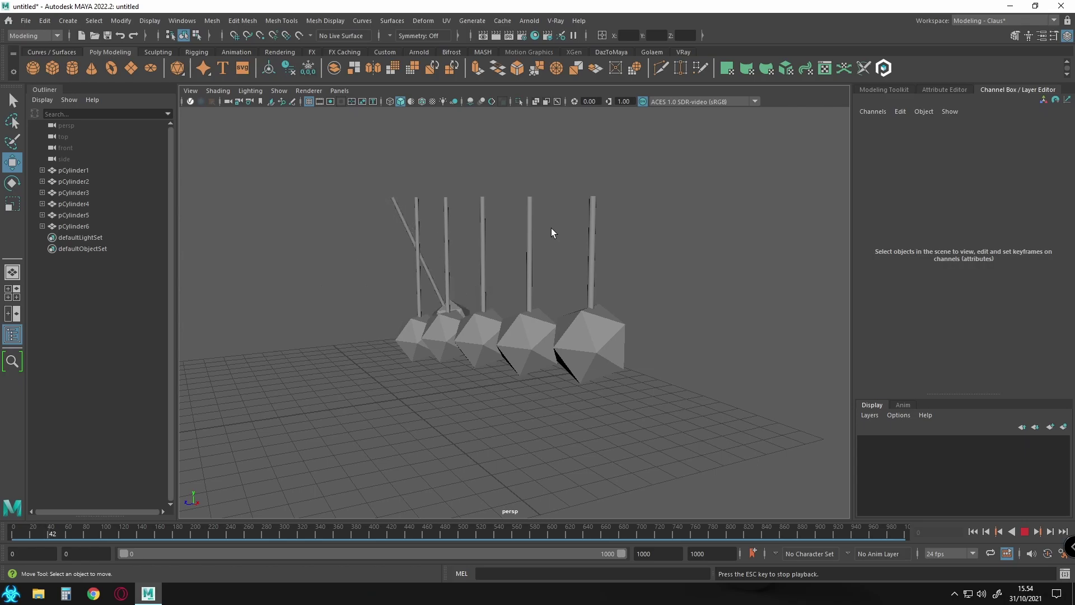
{"action": "key", "text": "alt+v"}
{"action": "key", "text": "alt+shift+v"}
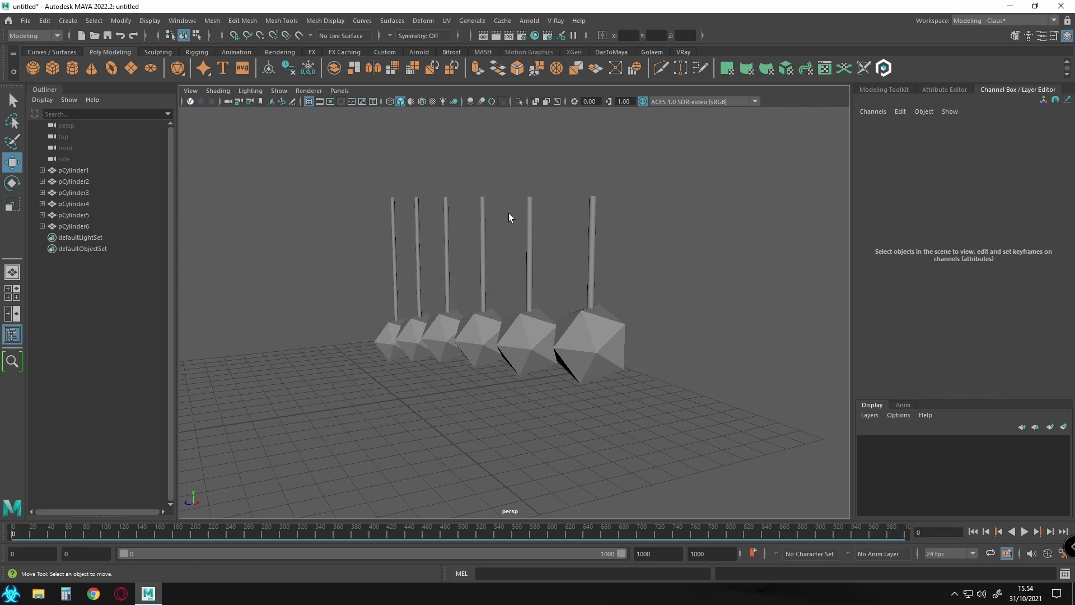
Step: Open pCylinder1's Rotate X expression1 in the Expression Editor
{"action": "left_click", "coordinate": [393, 214]}
{"action": "left_click", "coordinate": [1012, 161]}
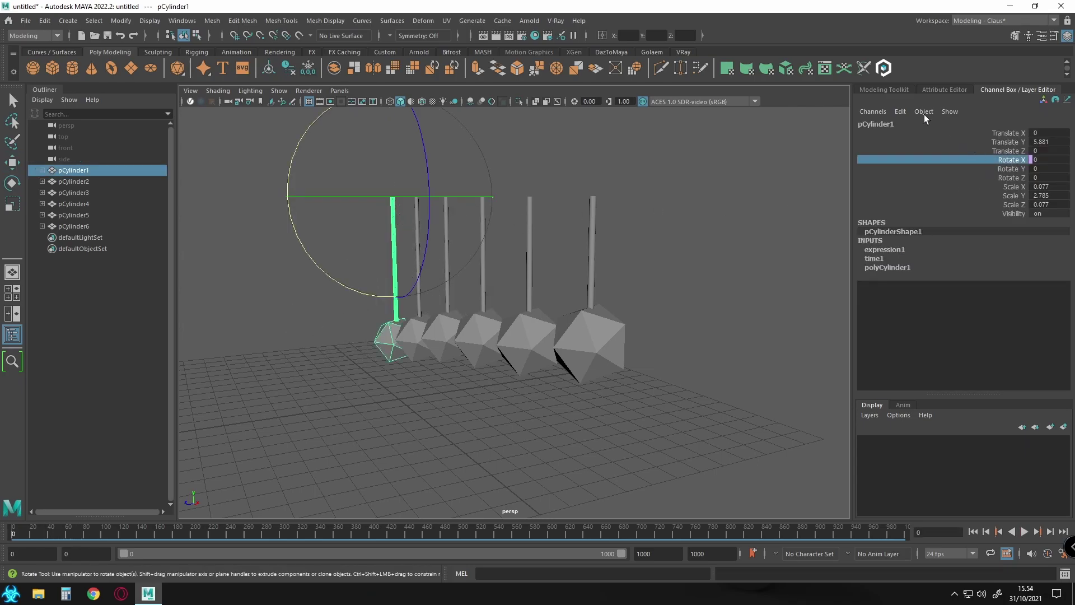
{"action": "left_click", "coordinate": [900, 111]}
{"action": "left_click", "coordinate": [912, 122]}
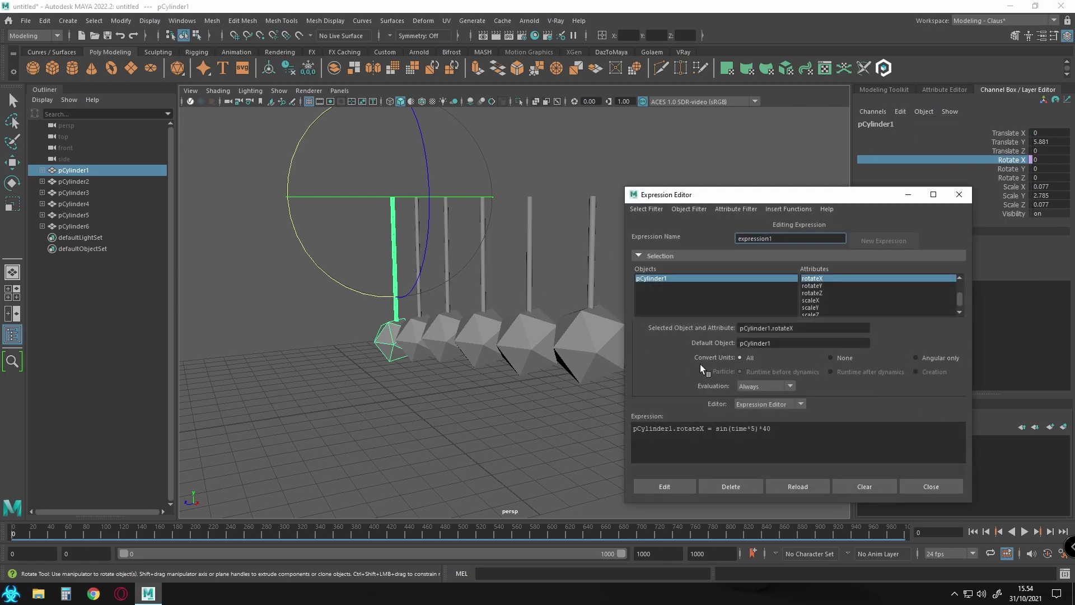
{"action": "left_click_drag", "start_coordinate": [747, 200], "coordinate": [738, 119]}
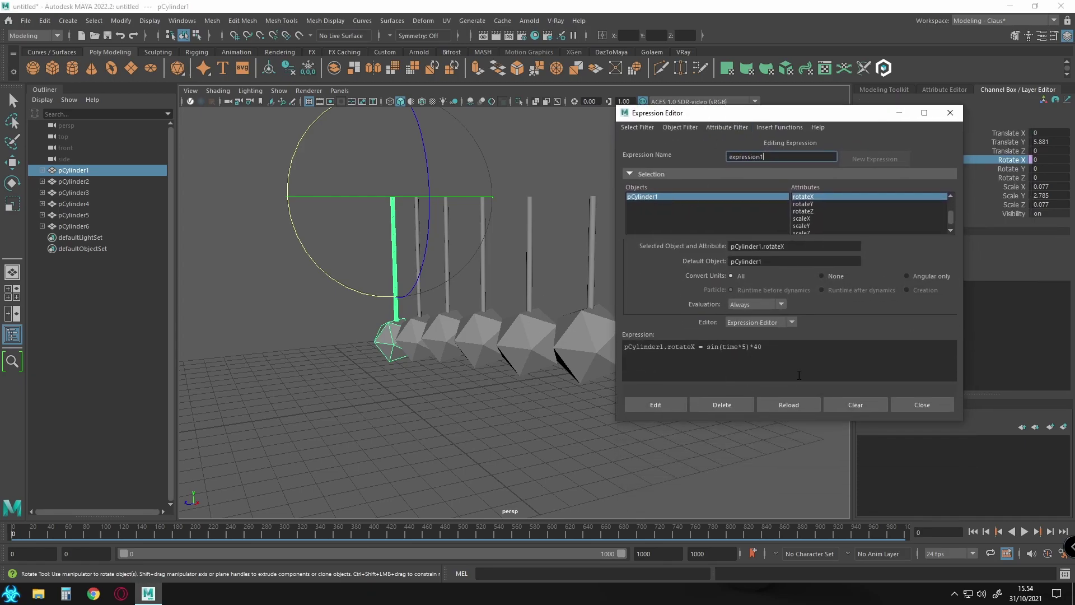
Step: Duplicate the expression line onto a second line
{"action": "left_click", "coordinate": [800, 341]}
{"action": "key", "text": "ctrl+a"}
{"action": "key", "text": "ctrl+c"}
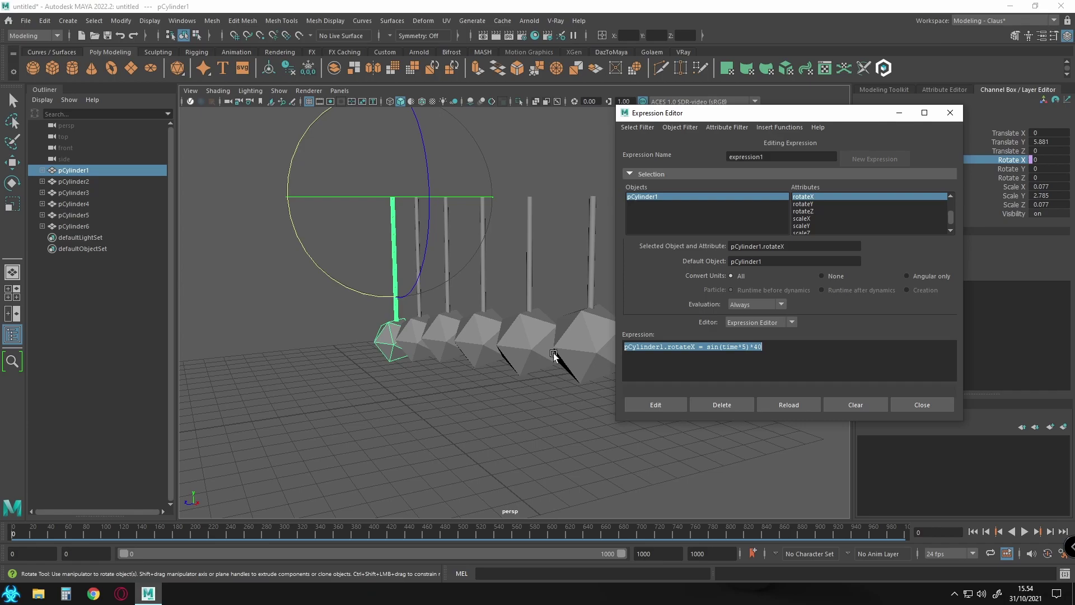
{"action": "left_click", "coordinate": [810, 352]}
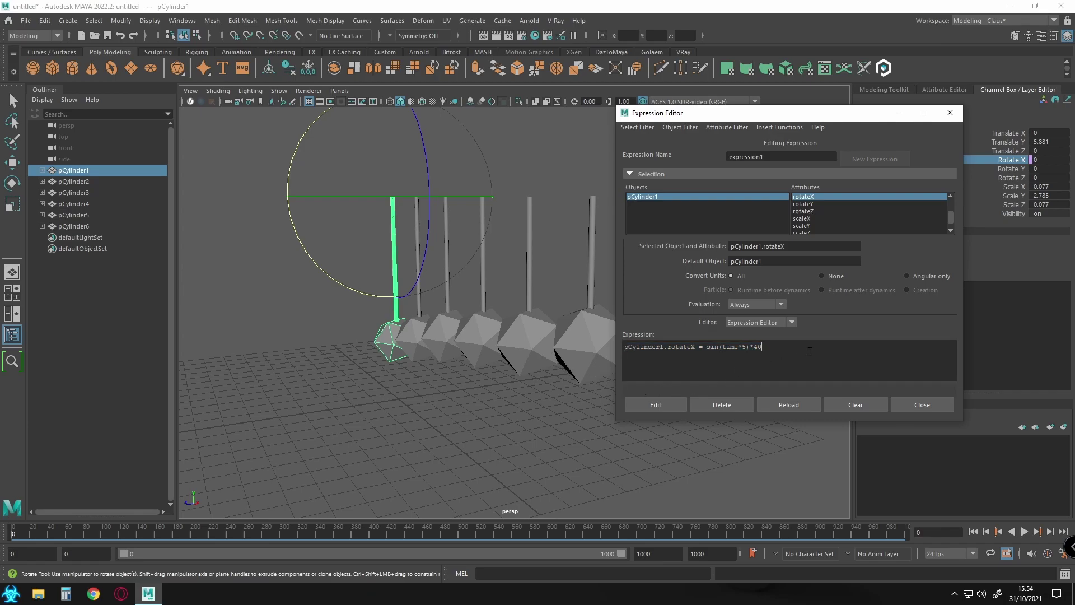
{"action": "key", "text": "Return"}
{"action": "key", "text": "ctrl+v"}
{"action": "left_click_drag", "start_coordinate": [788, 421], "coordinate": [788, 489]}
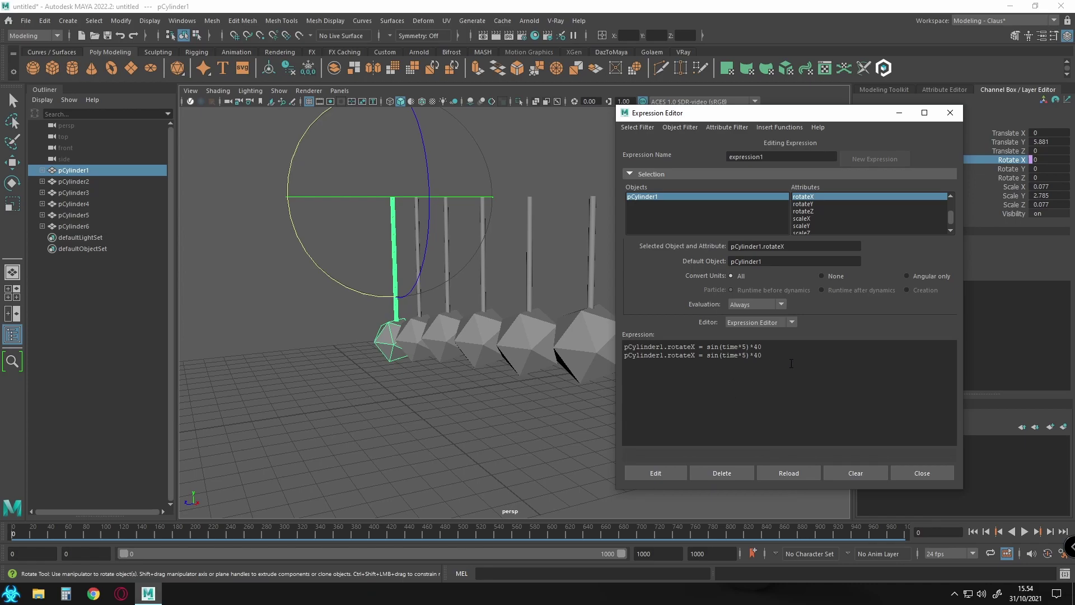
Step: Change line two to pCylinder2 with time*5.1, add a semicolon, and apply
{"action": "type", "text": ".1"}
{"action": "left_click", "coordinate": [662, 357]}
{"action": "key", "text": "BackSpace"}
{"action": "type", "text": "2"}
{"action": "left_click", "coordinate": [802, 348]}
{"action": "type", "text": ";"}
{"action": "left_click", "coordinate": [653, 473]}
{"action": "left_click_drag", "start_coordinate": [817, 115], "coordinate": [908, 357]}
Step: Play the animation and orbit to watch the pendulums swing at different speeds
{"action": "left_click", "coordinate": [722, 204]}
{"action": "key", "text": "w"}
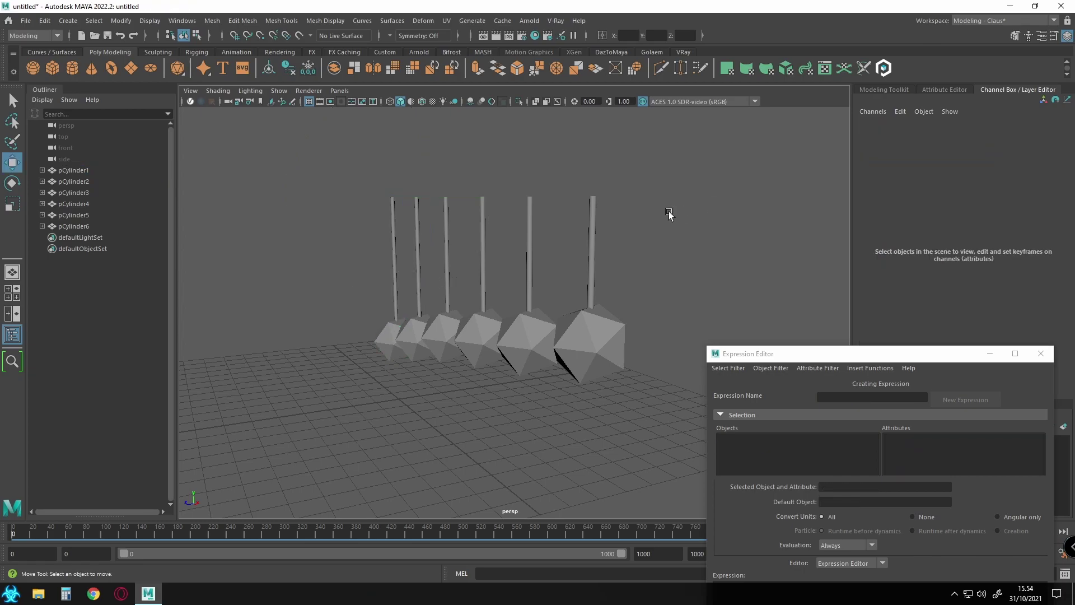
{"action": "key", "text": "alt+v"}
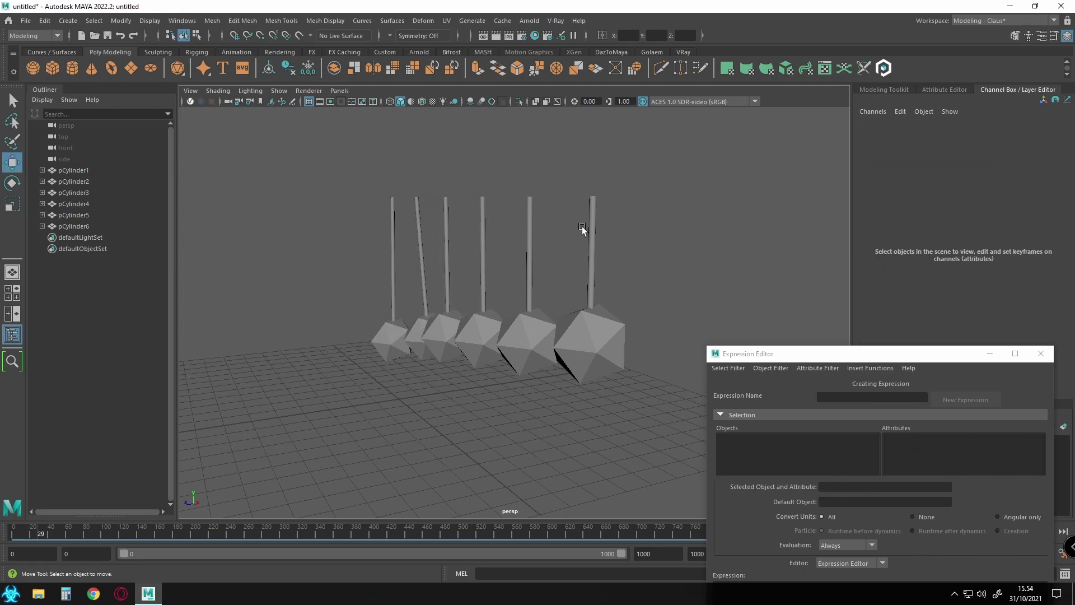
{"action": "left_click_drag", "start_coordinate": [586, 228], "coordinate": [655, 266], "text": "alt"}
{"action": "left_click_drag", "start_coordinate": [830, 353], "coordinate": [756, 173]}
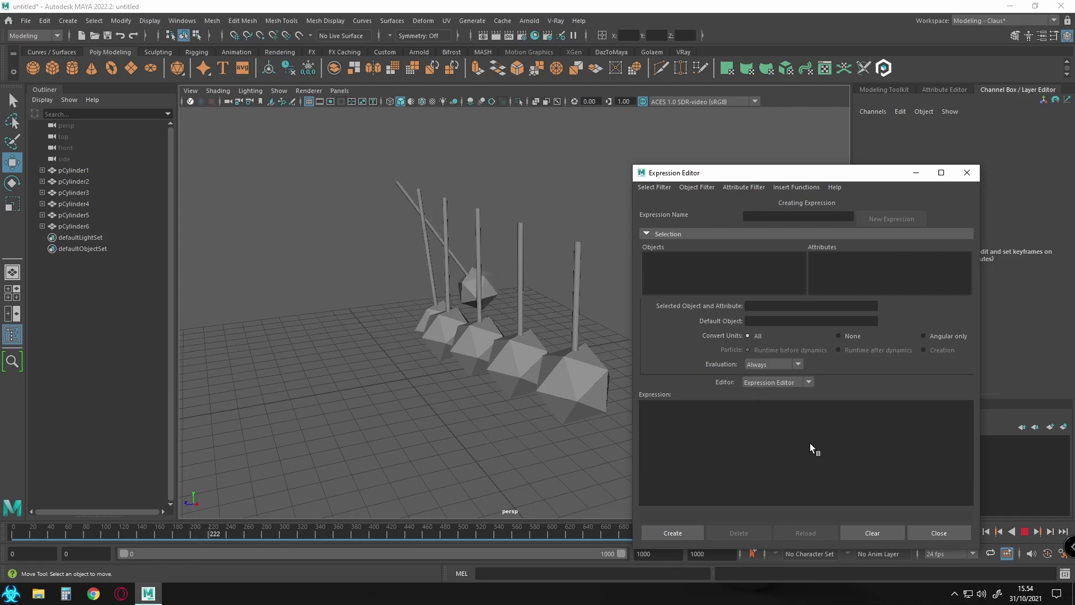
Step: Stop playback, close the Expression Editor, and rewind to frame 0
{"action": "type", "text": "v"}
{"action": "left_click", "coordinate": [505, 132]}
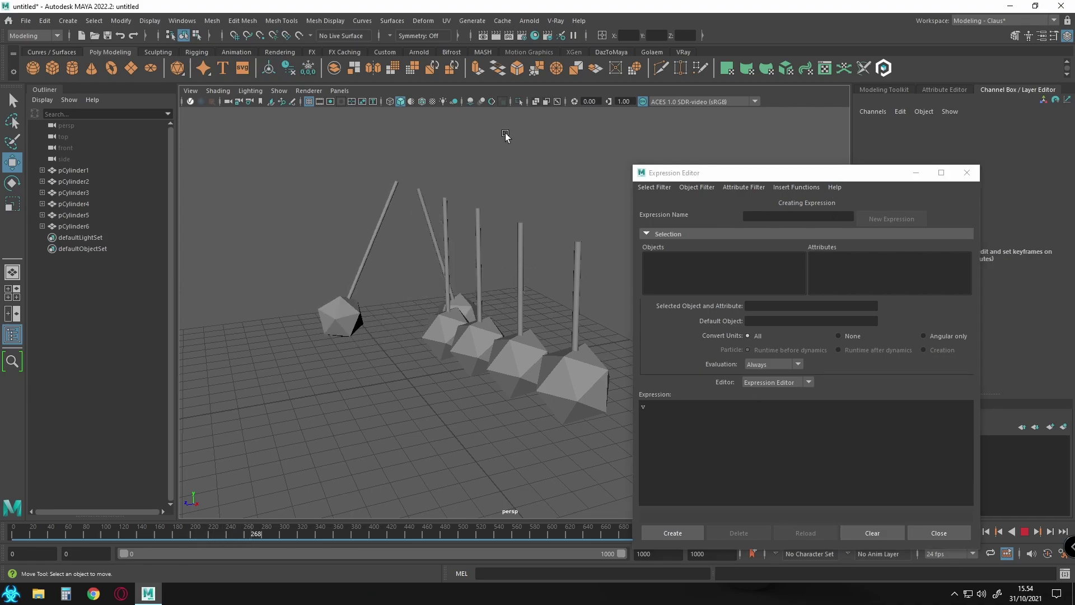
{"action": "key", "text": "alt+v"}
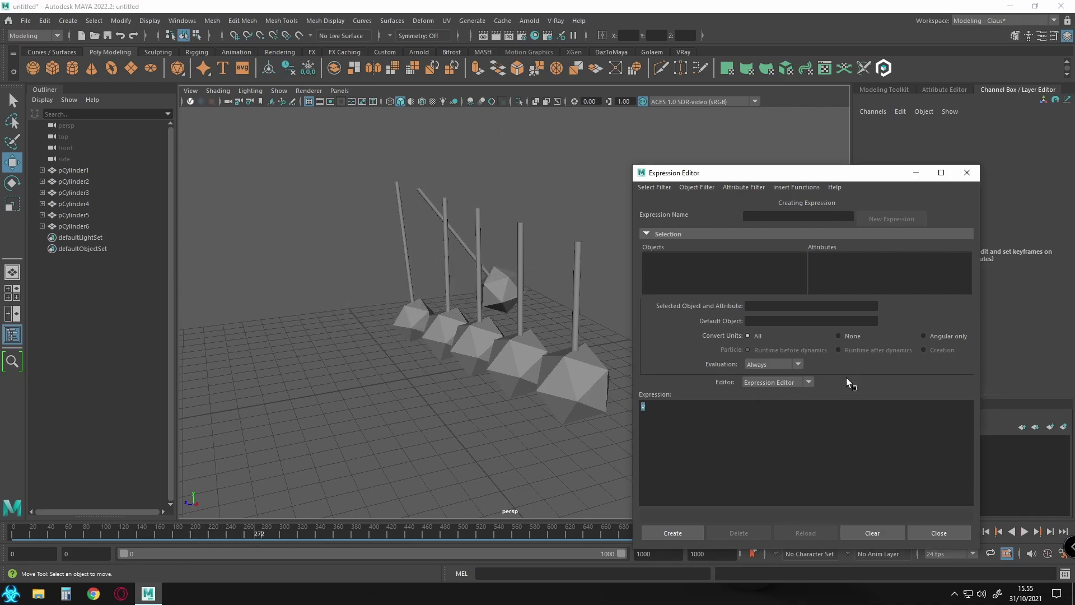
{"action": "left_click", "coordinate": [939, 533]}
{"action": "key", "text": "alt+shift+v"}
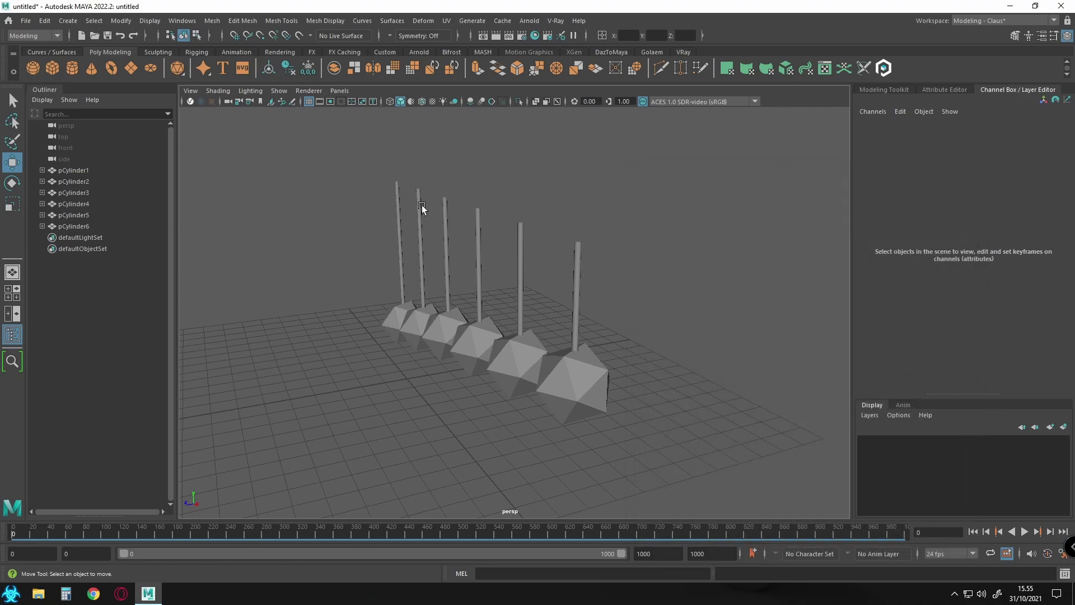
Step: Select pCylinder2's Rotate X channel, look at its expression, then close the editor
{"action": "left_click", "coordinate": [421, 210]}
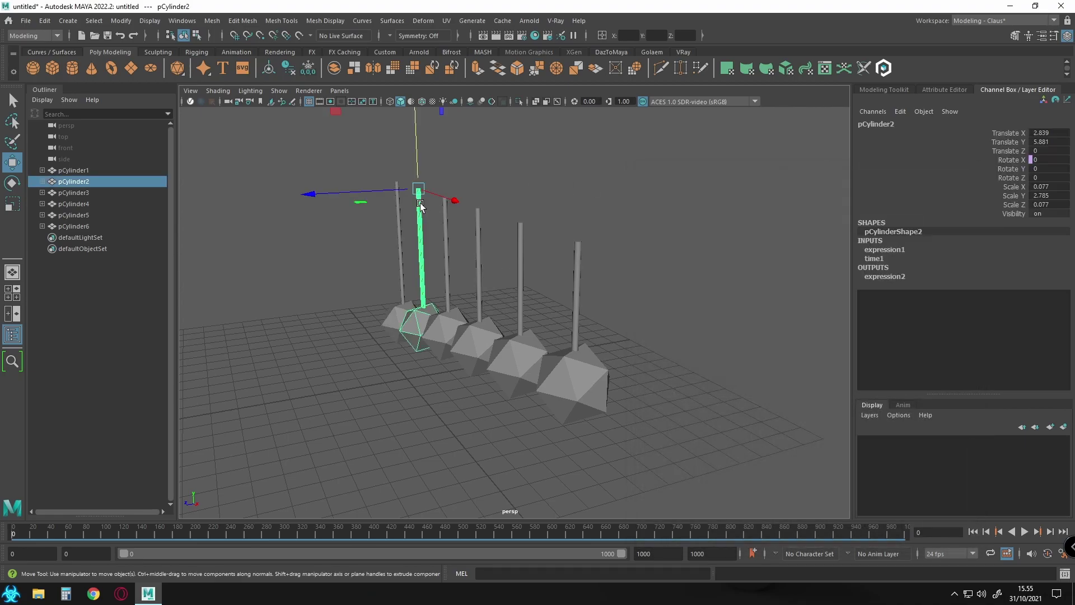
{"action": "left_click", "coordinate": [1027, 160]}
{"action": "left_click", "coordinate": [900, 111]}
{"action": "left_click", "coordinate": [909, 122]}
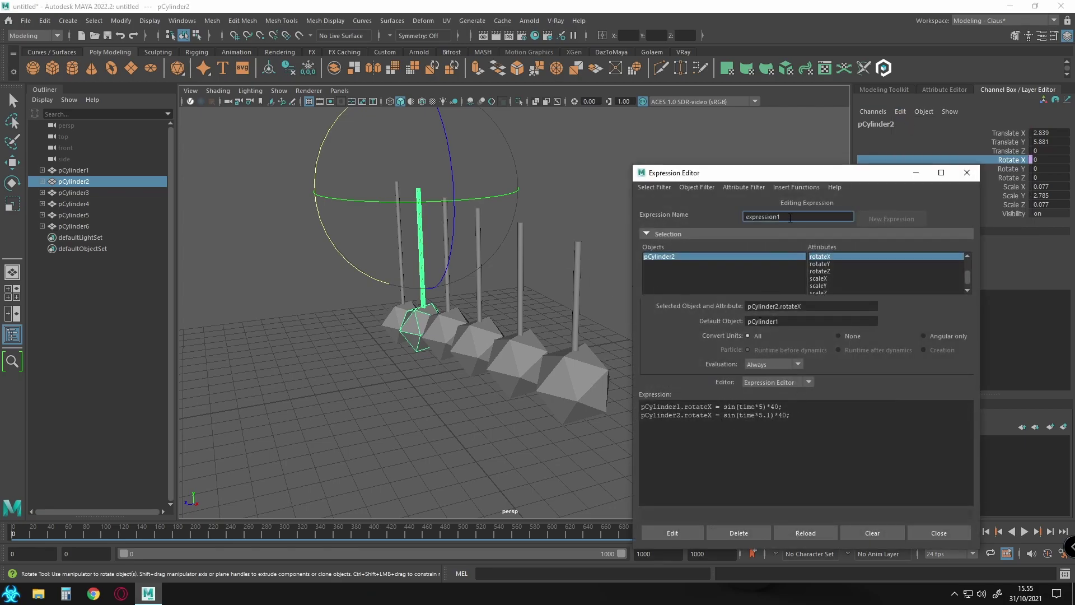
{"action": "left_click_drag", "start_coordinate": [790, 218], "coordinate": [728, 215]}
{"action": "left_click", "coordinate": [971, 172]}
Step: Open the expression driving pCylinder1's Rotate X and move the Expression Editor up and left
{"action": "left_click", "coordinate": [242, 213]}
{"action": "left_click", "coordinate": [398, 221]}
{"action": "key", "text": "w"}
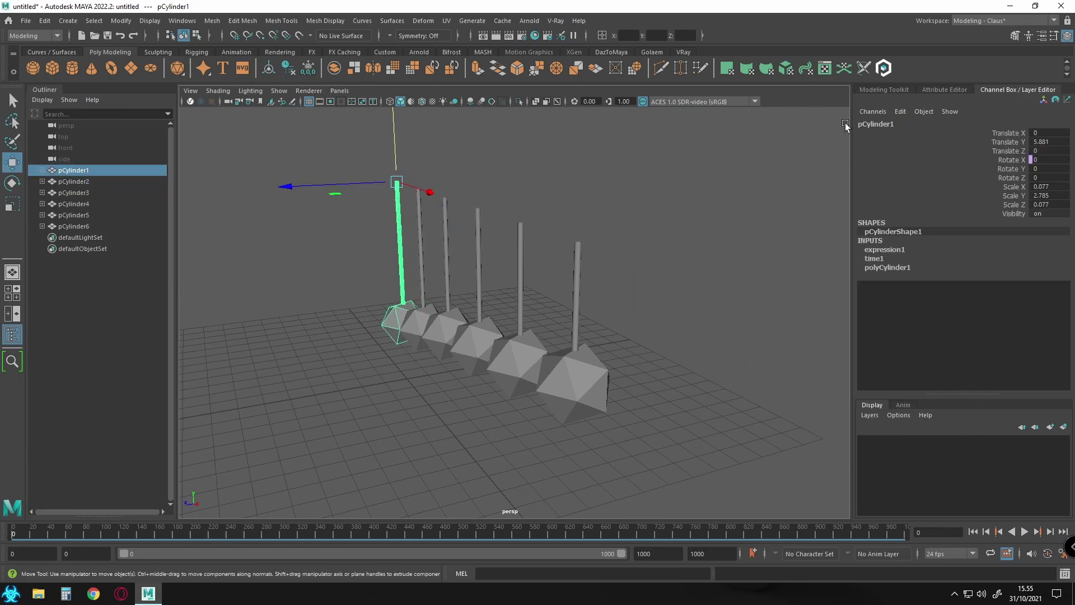
{"action": "left_click", "coordinate": [1008, 159]}
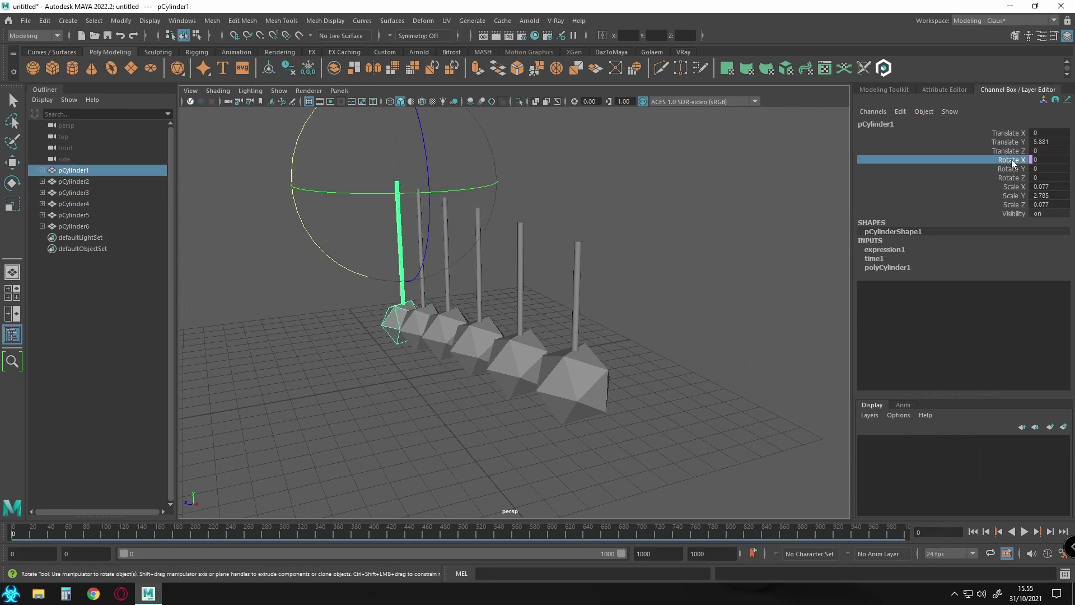
{"action": "left_click", "coordinate": [900, 112]}
{"action": "left_click", "coordinate": [908, 123]}
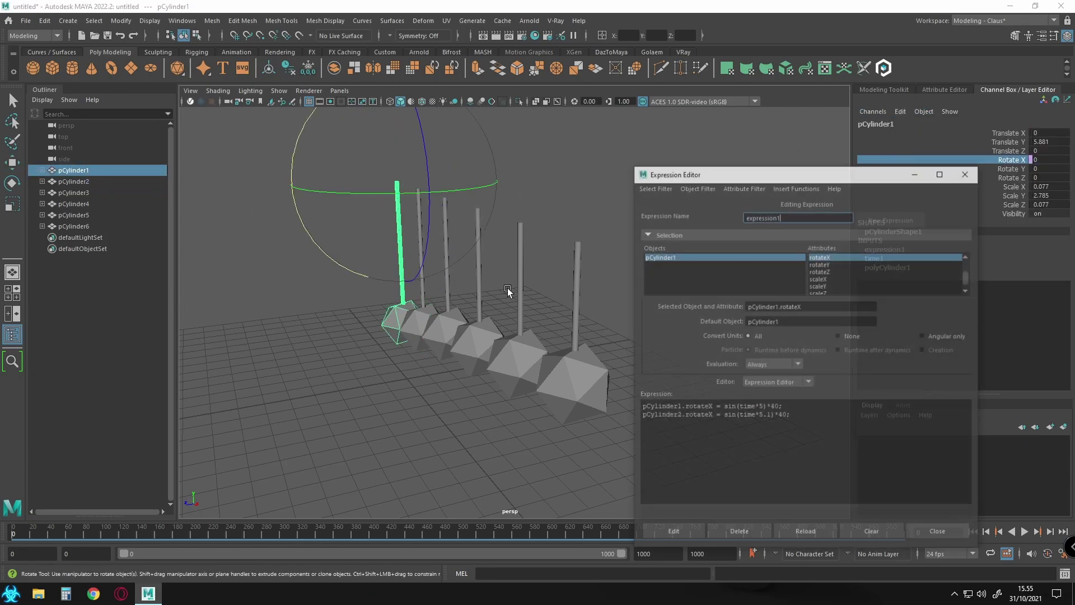
{"action": "double_click", "coordinate": [803, 216]}
{"action": "left_click_drag", "start_coordinate": [775, 175], "coordinate": [728, 143]}
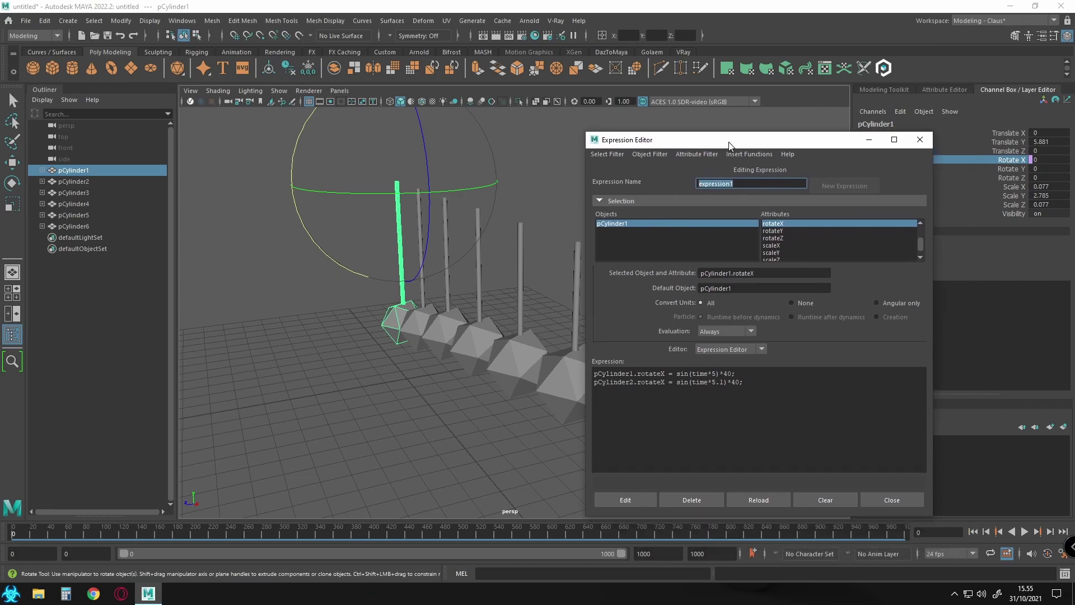
{"action": "left_click", "coordinate": [766, 185]}
Step: Paste four copies of the pCylinder2 line into the expression
{"action": "left_click", "coordinate": [753, 387]}
{"action": "left_click", "coordinate": [594, 383], "text": "shift"}
{"action": "key", "text": "ctrl+c"}
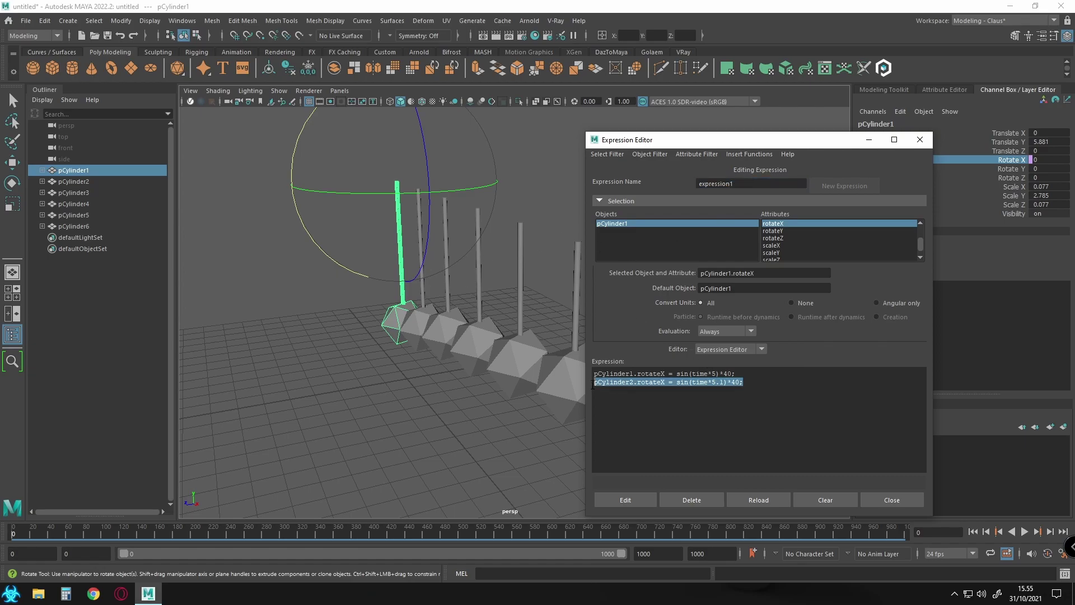
{"action": "left_click", "coordinate": [590, 384]}
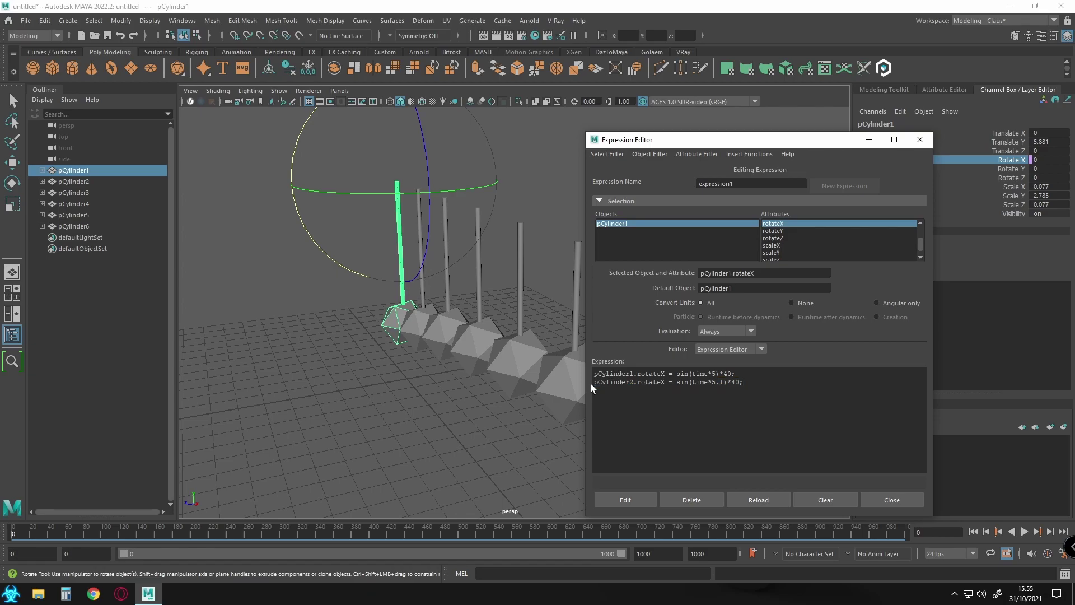
{"action": "key", "text": "ctrl+v"}
{"action": "key", "text": "Return"}
{"action": "key", "text": "ctrl+v"}
{"action": "key", "text": "Return"}
{"action": "key", "text": "ctrl+v"}
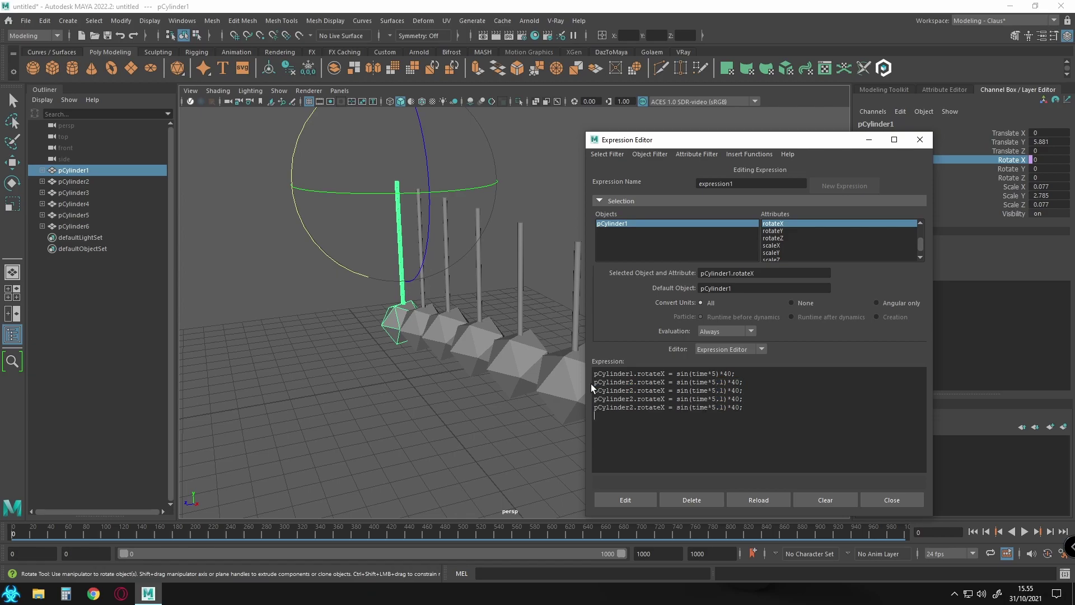
{"action": "key", "text": "Return"}
{"action": "key", "text": "ctrl+v"}
Step: Retarget the copied lines to pCylinder3, pCylinder4 and pCylinder5
{"action": "key", "text": "BackSpace"}
{"action": "type", "text": "3"}
{"action": "key", "text": "Down"}
{"action": "key", "text": "Delete"}
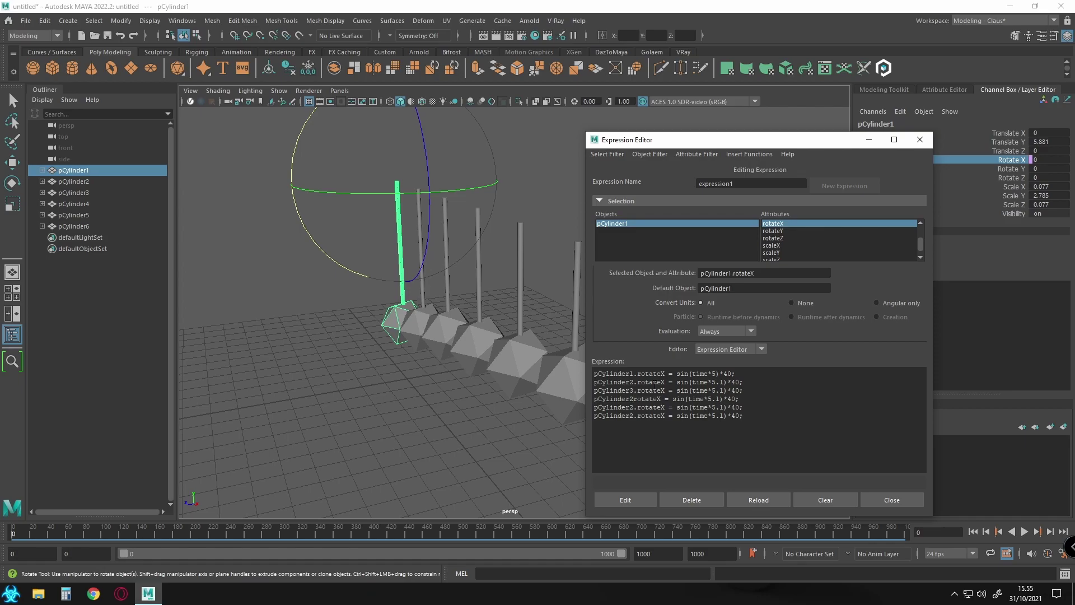
{"action": "type", "text": "."}
{"action": "key", "text": "BackSpace"}
{"action": "type", "text": "4"}
{"action": "key", "text": "BackSpace"}
{"action": "type", "text": "5"}
Step: Set the new lines' speeds to 5.2 through 5.5, then apply and close the expression
{"action": "key", "text": "Delete"}
{"action": "type", "text": "2"}
{"action": "key", "text": "Delete"}
{"action": "type", "text": "4"}
{"action": "key", "text": "Delete"}
{"action": "type", "text": "5"}
{"action": "left_click", "coordinate": [630, 498]}
{"action": "left_click", "coordinate": [882, 502]}
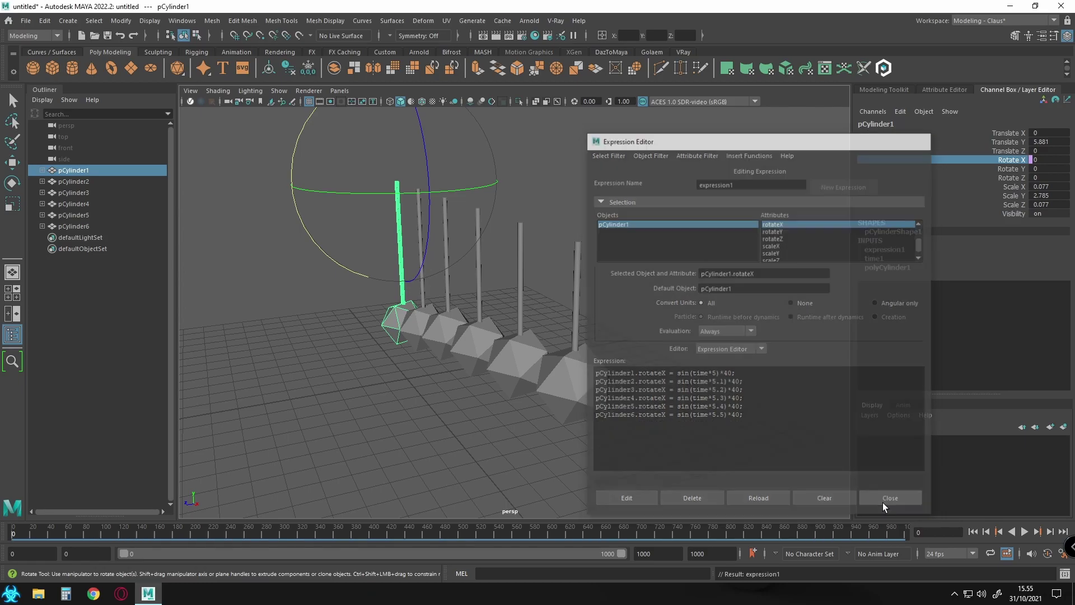
{"action": "left_click", "coordinate": [734, 263]}
{"action": "key", "text": "w"}
{"action": "key", "text": "alt+v"}
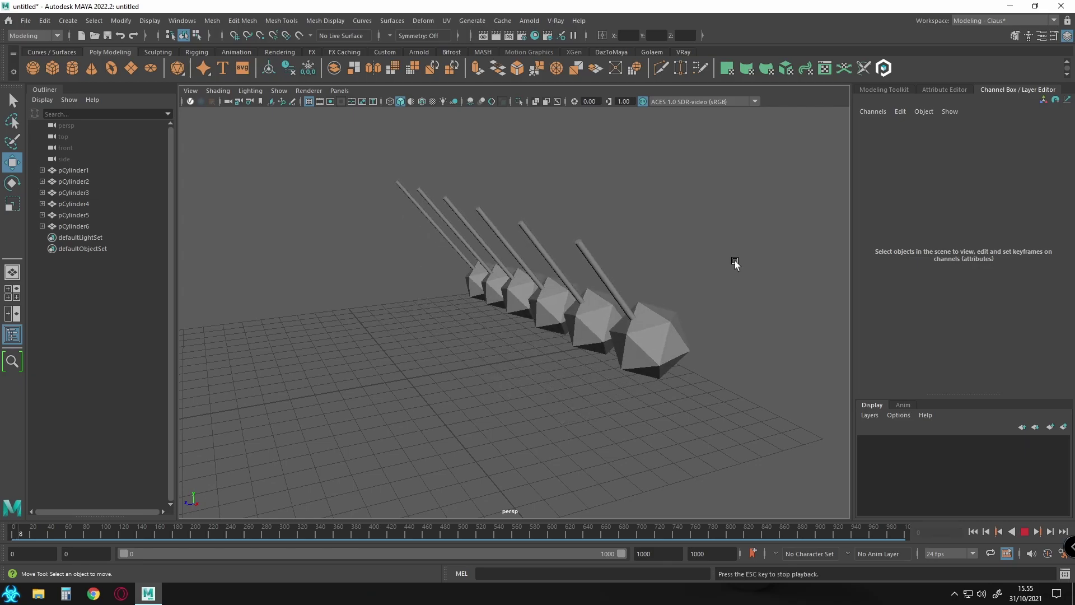
{"action": "left_click_drag", "start_coordinate": [735, 265], "coordinate": [745, 318], "text": "alt"}
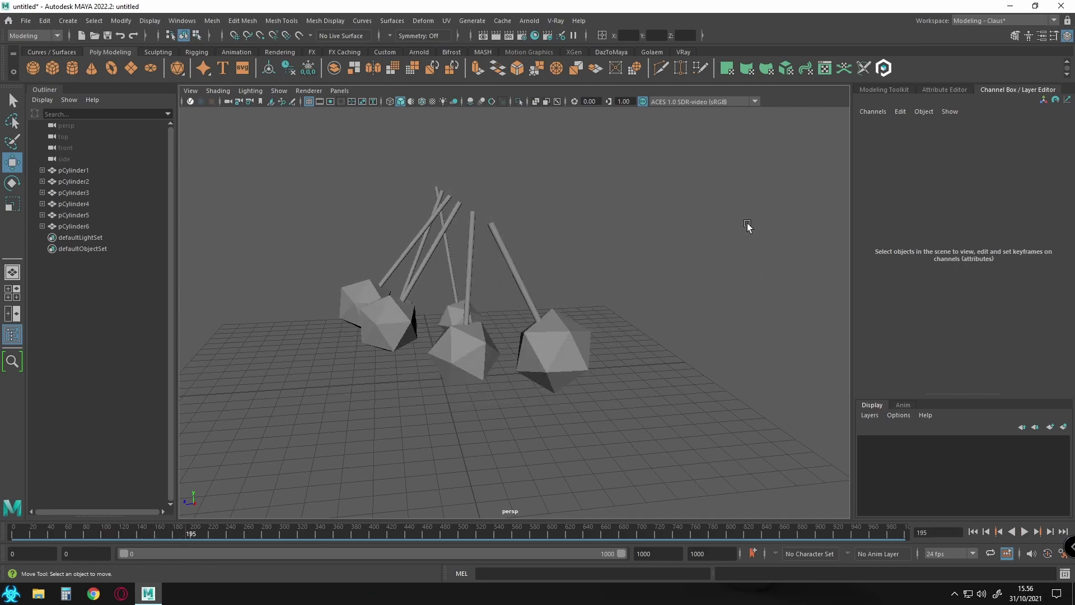
{"action": "key", "text": "Escape"}
{"action": "key", "text": "alt+shift+v"}
Step: Open expression1 in the Expression Editor from pCylinder6's Rotate X channel
{"action": "left_click", "coordinate": [438, 193]}
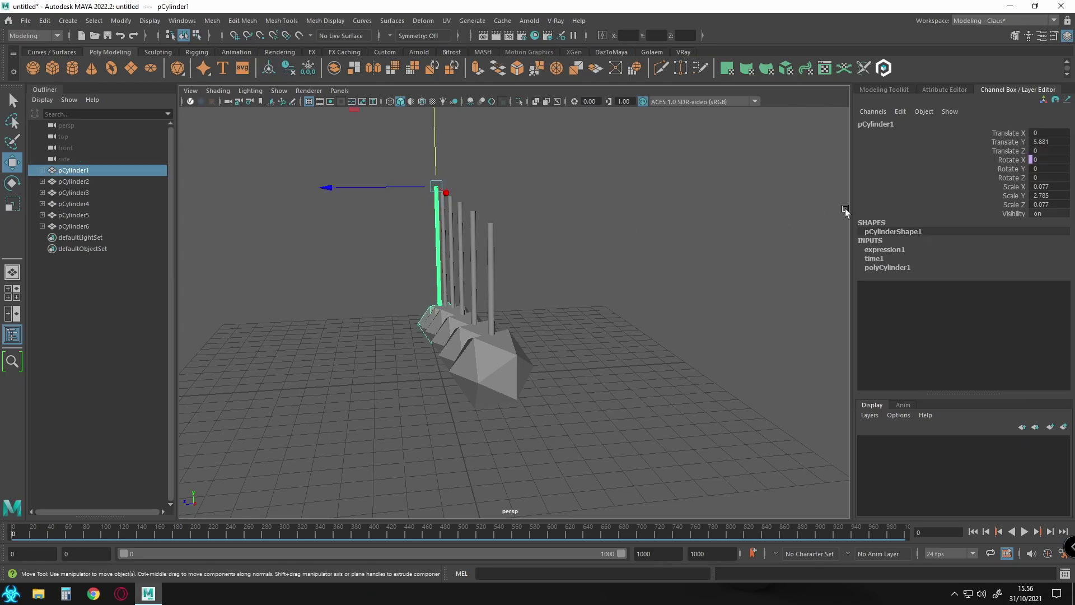
{"action": "left_click", "coordinate": [491, 249]}
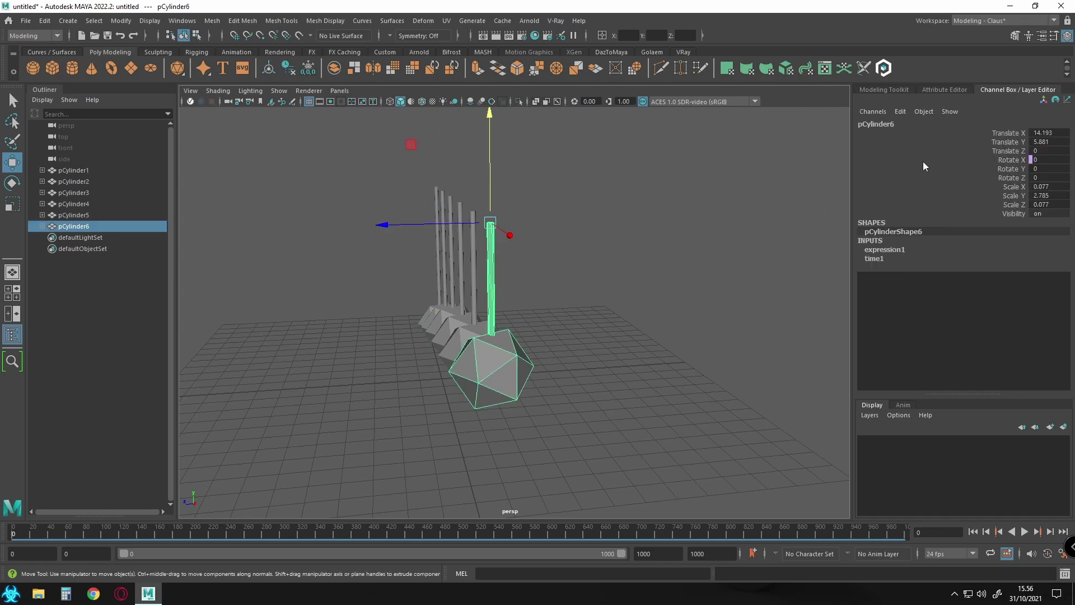
{"action": "left_click", "coordinate": [1018, 159]}
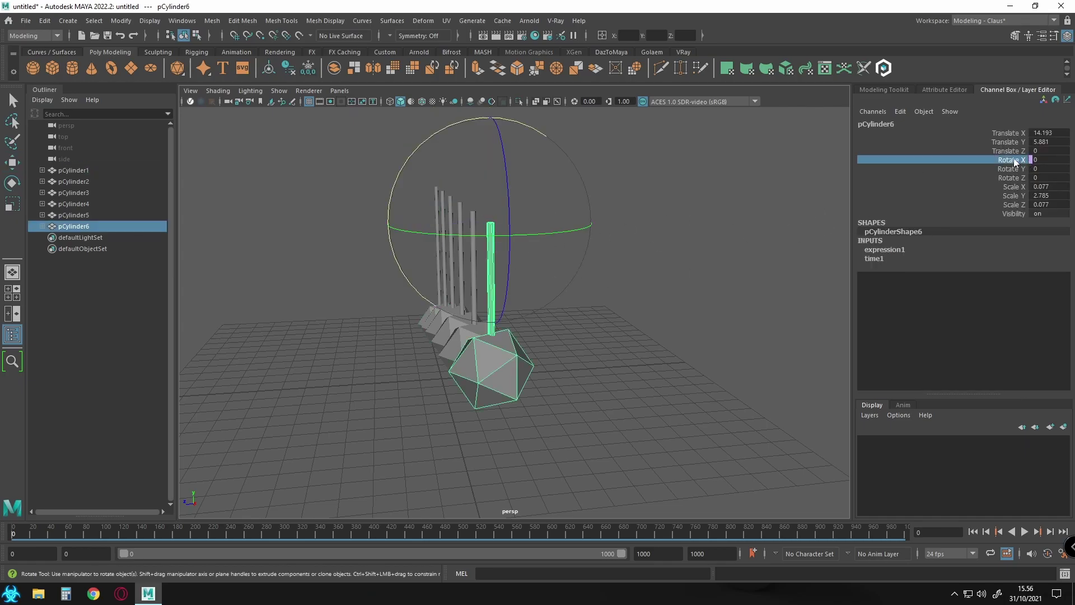
{"action": "left_click", "coordinate": [898, 111]}
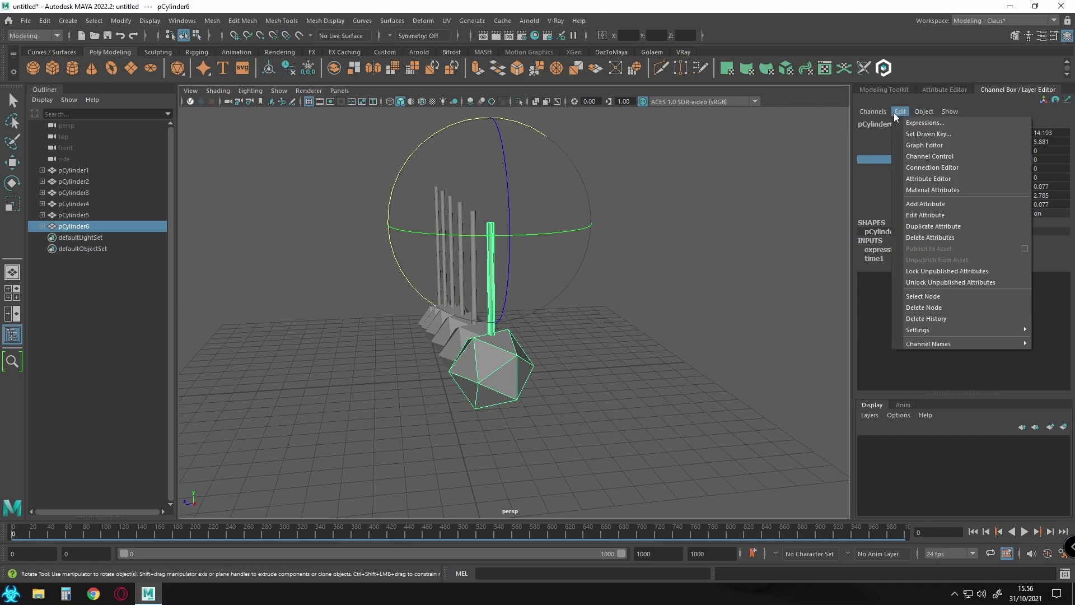
{"action": "left_click", "coordinate": [930, 120]}
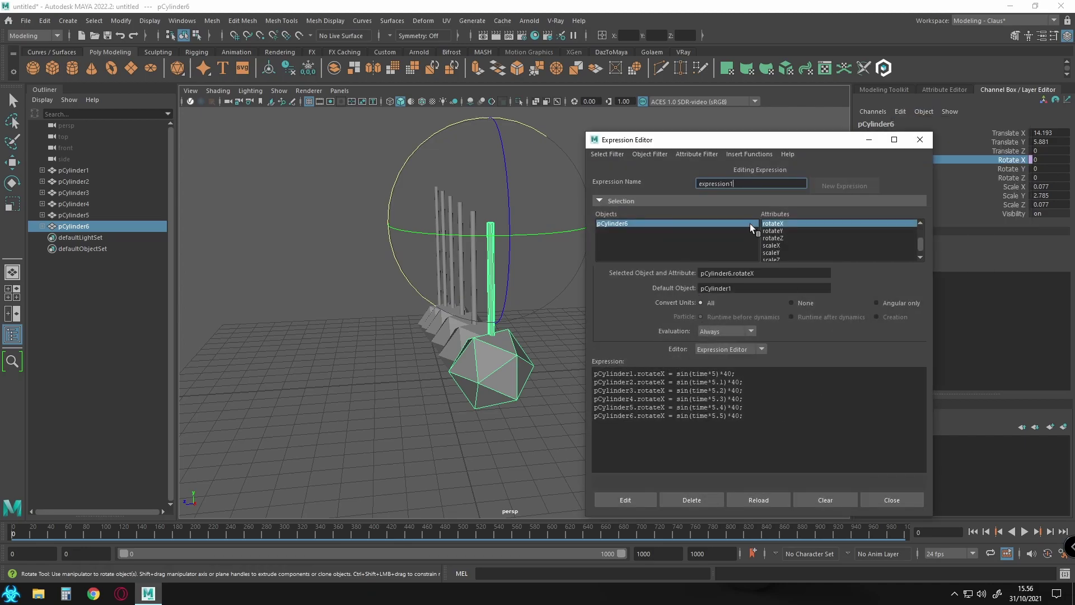
{"action": "left_click_drag", "start_coordinate": [750, 183], "coordinate": [720, 188]}
{"action": "left_click_drag", "start_coordinate": [766, 415], "coordinate": [586, 371]}
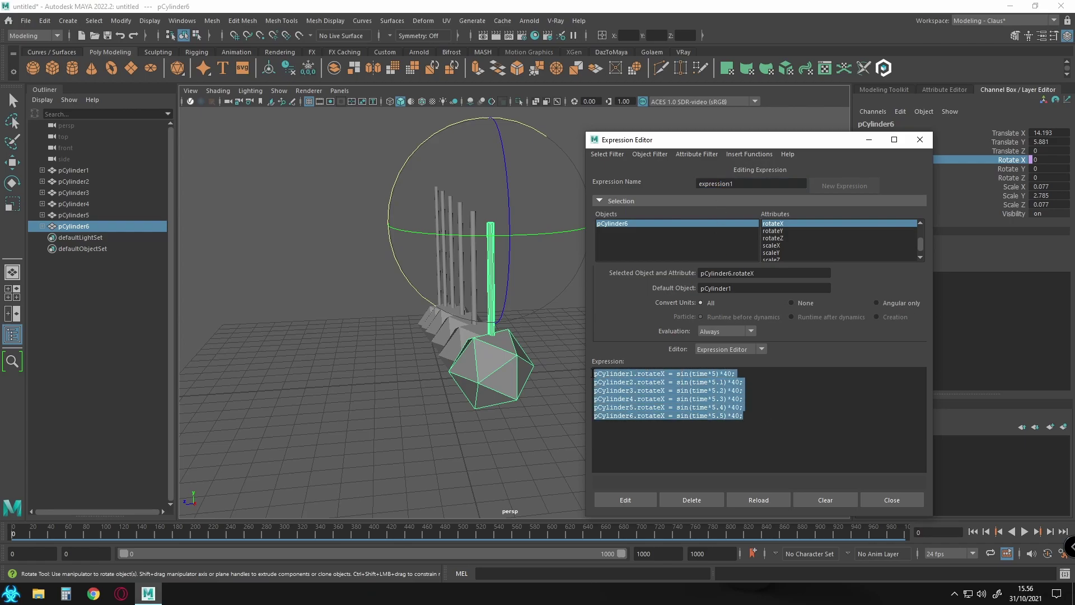
{"action": "left_click", "coordinate": [684, 393]}
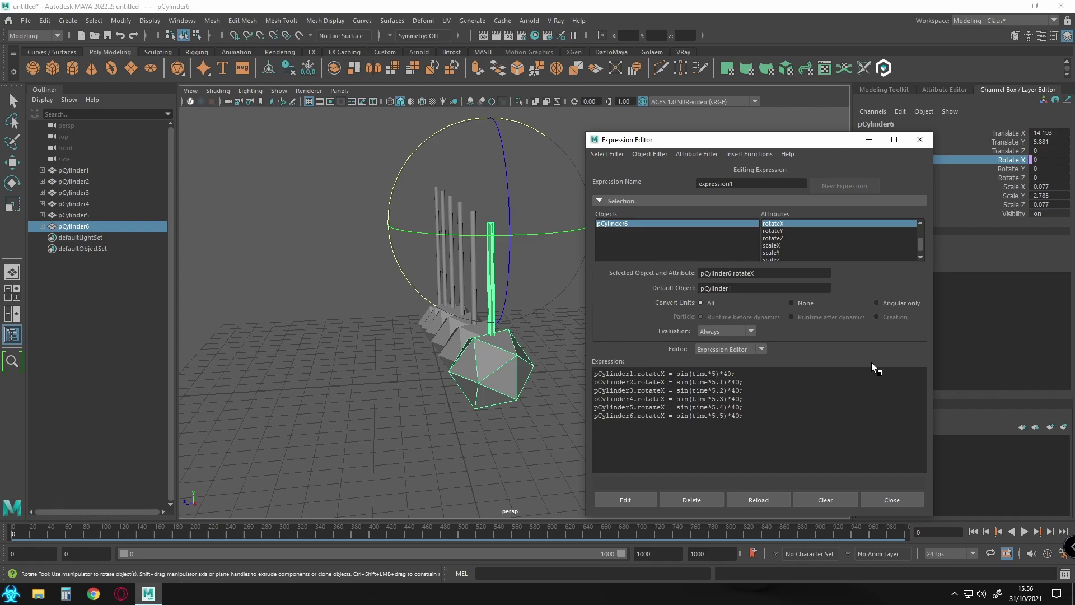
Step: Change line 1's swing amplitude from 40 to 30, then restore it to 40
{"action": "key", "text": "Delete"}
{"action": "type", "text": "3"}
{"action": "key", "text": "BackSpace"}
{"action": "type", "text": "4"}
Step: Close the Expression Editor, play the animation, and stop it at frame 823
{"action": "left_click", "coordinate": [891, 500]}
{"action": "left_click_drag", "start_coordinate": [574, 337], "coordinate": [603, 331], "text": "alt"}
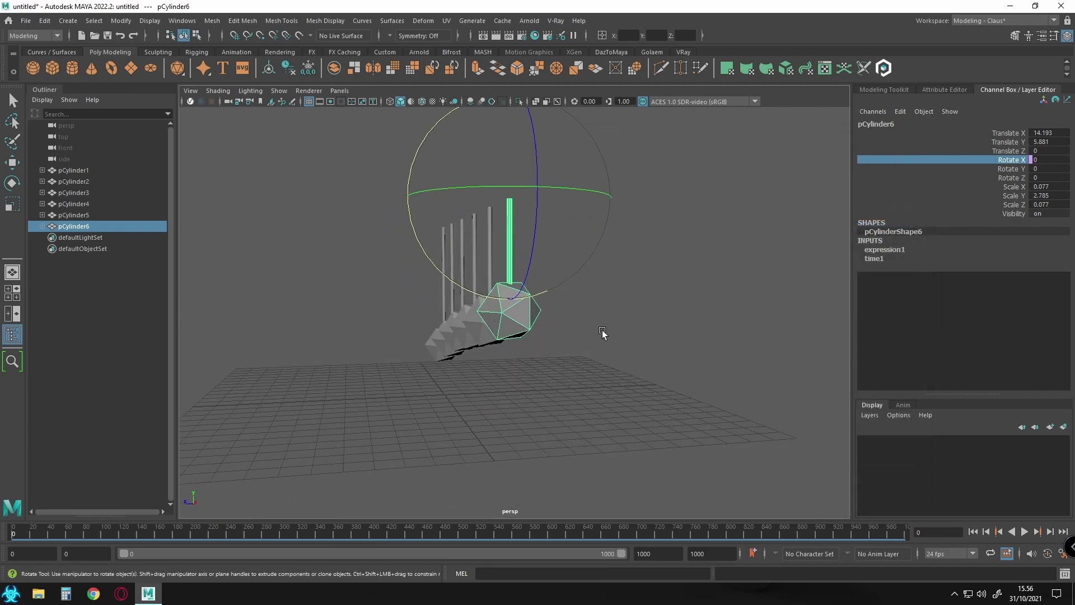
{"action": "key", "text": "alt+v"}
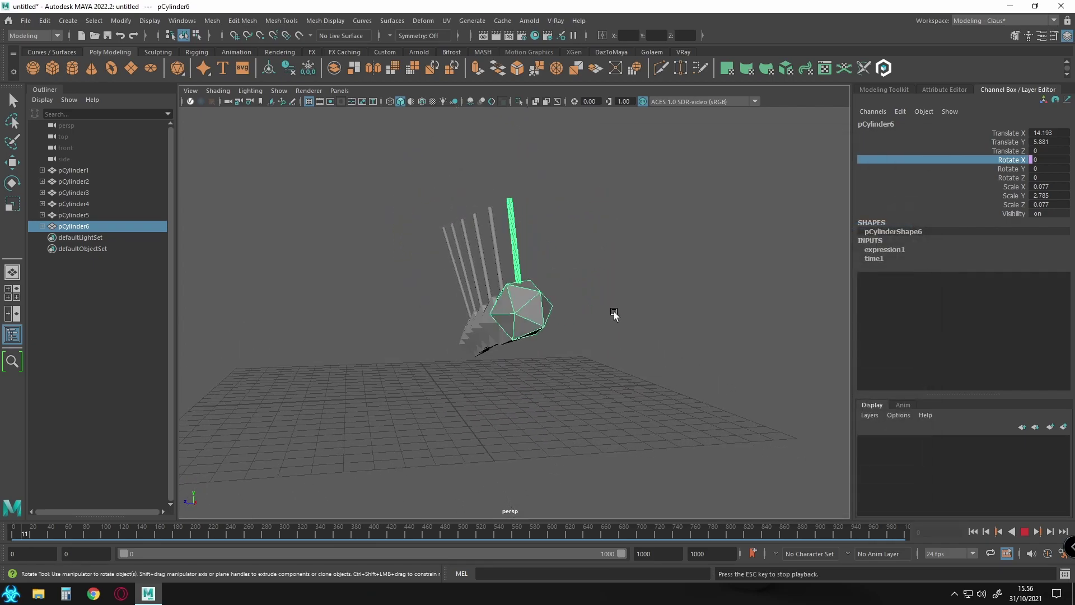
{"action": "left_click_drag", "start_coordinate": [636, 298], "coordinate": [617, 303], "text": "alt"}
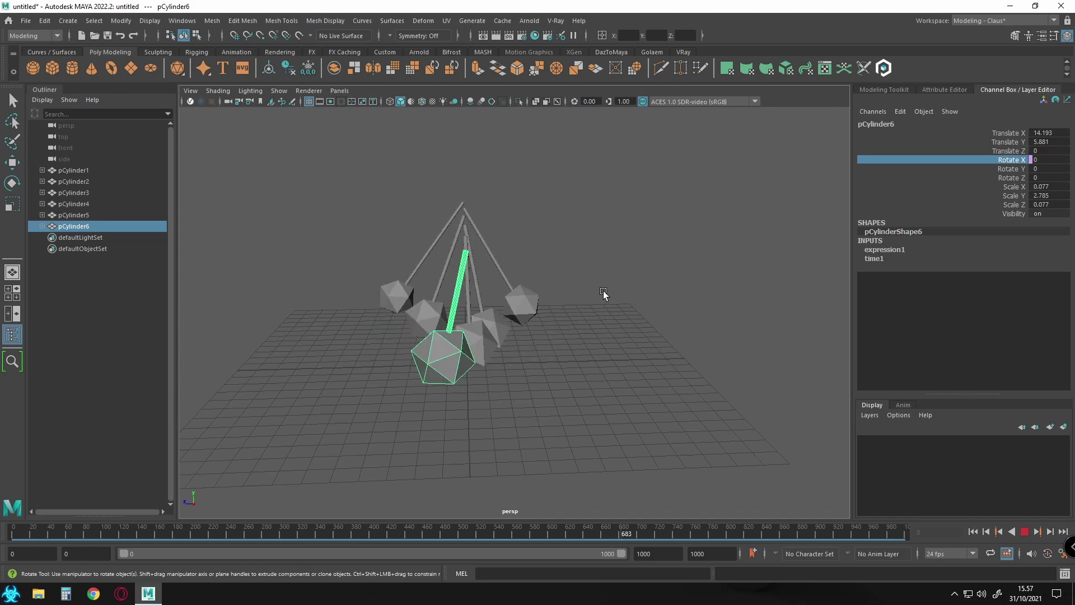
{"action": "left_click", "coordinate": [589, 326]}
{"action": "key", "text": "w"}
{"action": "key", "text": "Escape"}
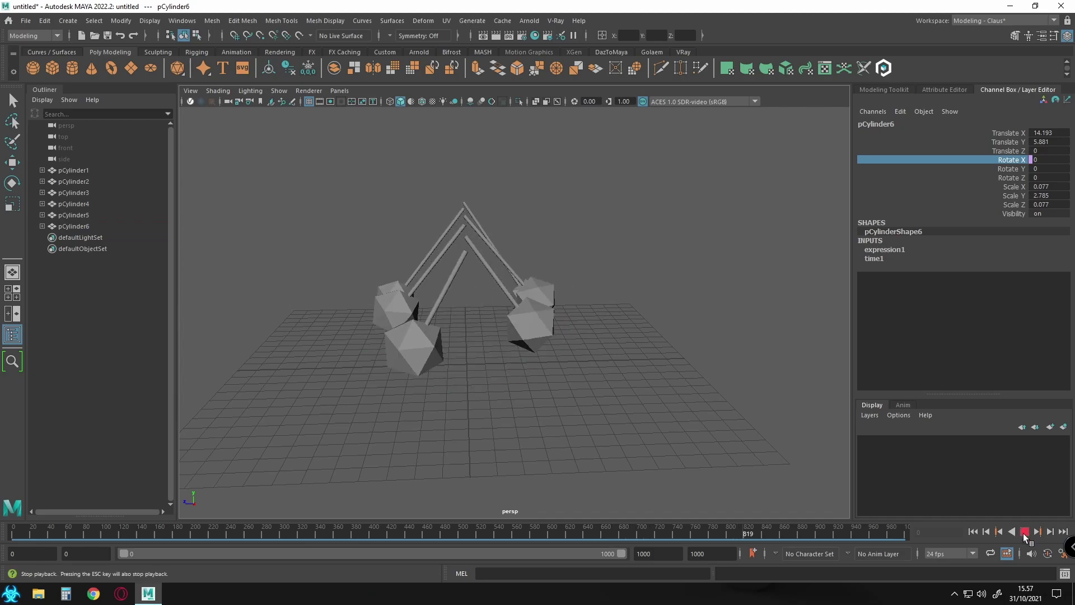
{"action": "left_click_drag", "start_coordinate": [596, 347], "coordinate": [471, 255], "text": "alt"}
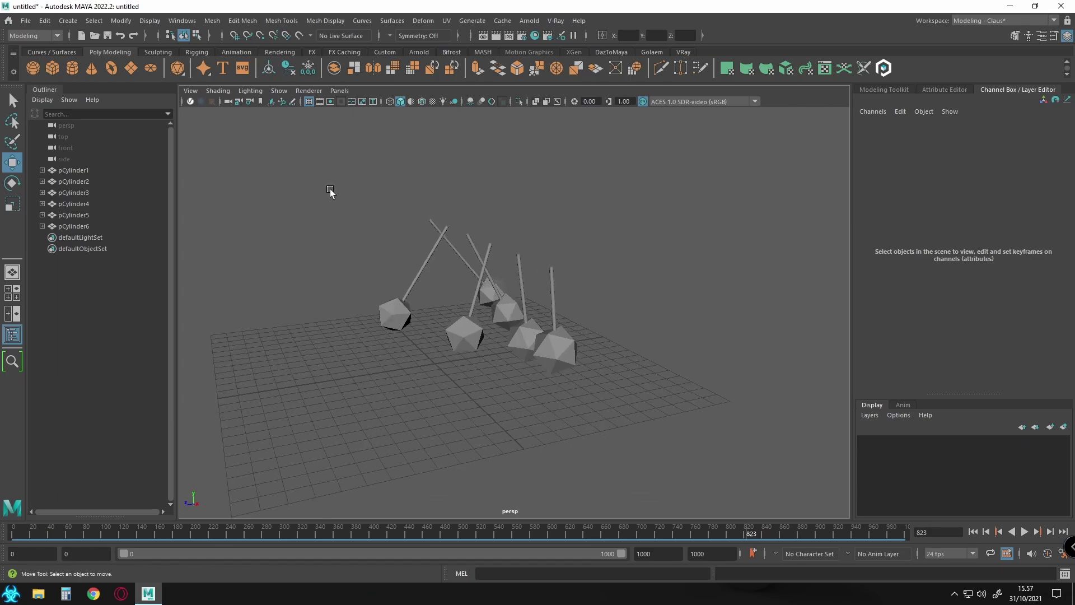
Step: Marquee-select all six pendulum cylinders, pCylinder1 through pCylinder6
{"action": "left_click_drag", "start_coordinate": [331, 192], "coordinate": [732, 427]}
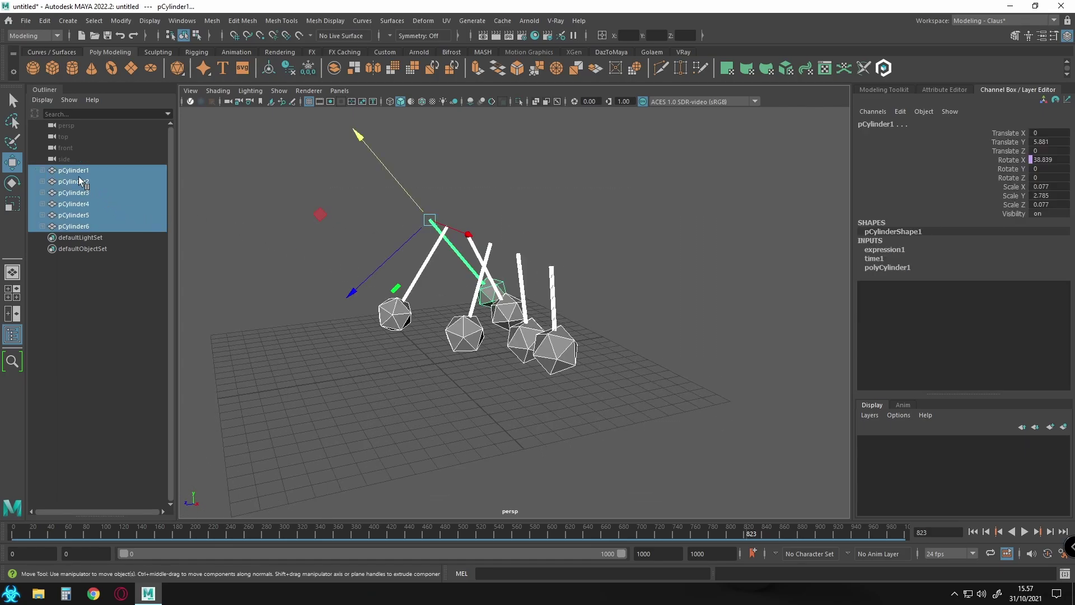